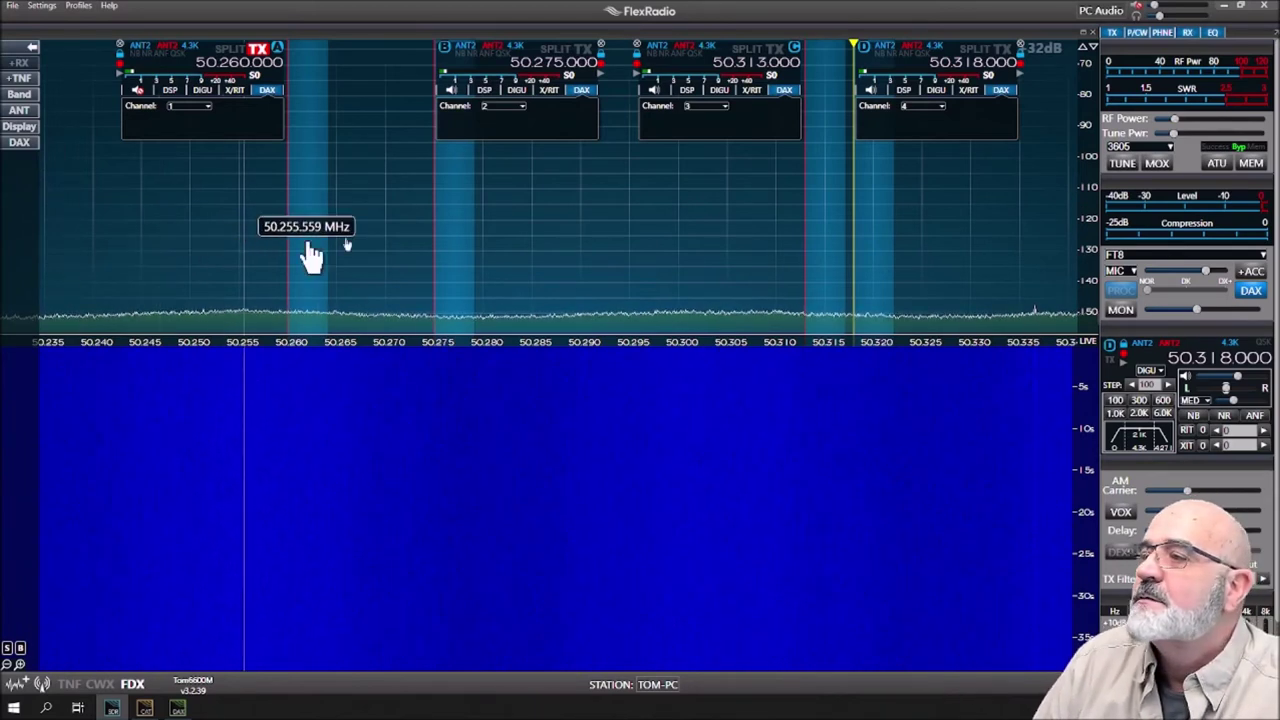
Collapse the DAX channel settings on all four slices
click(1001, 90)
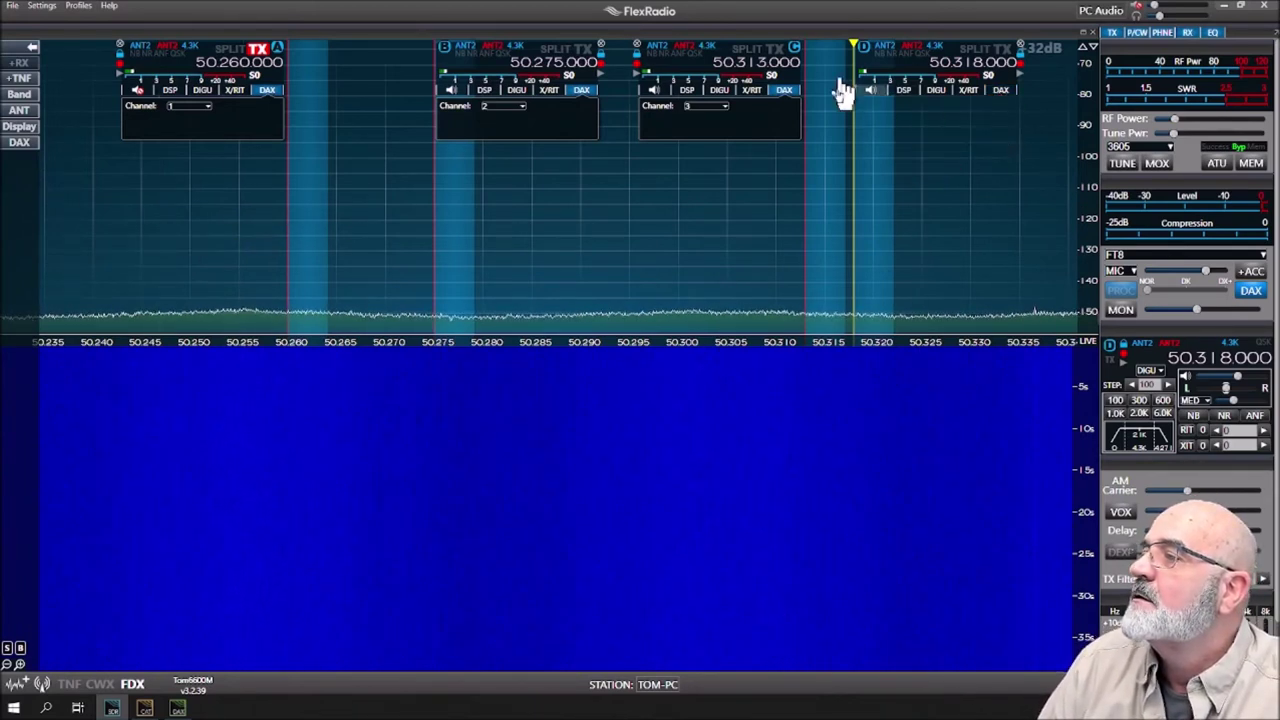
click(785, 90)
click(581, 90)
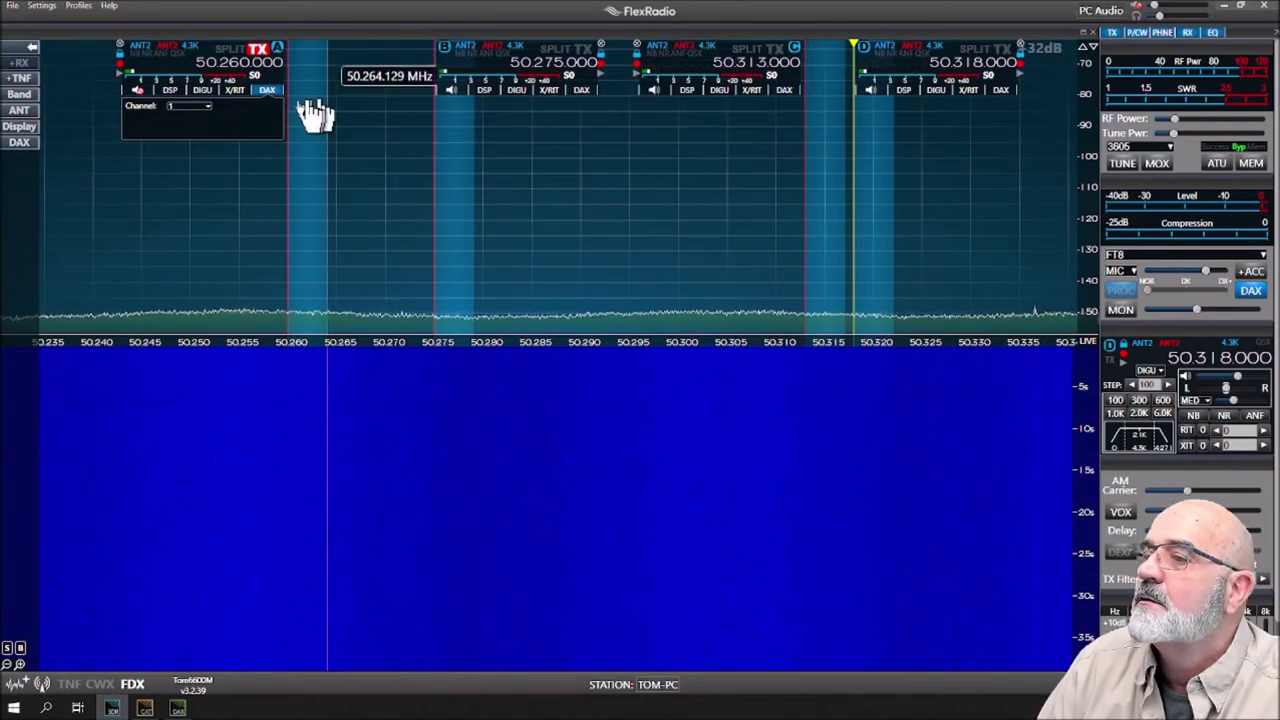
click(268, 91)
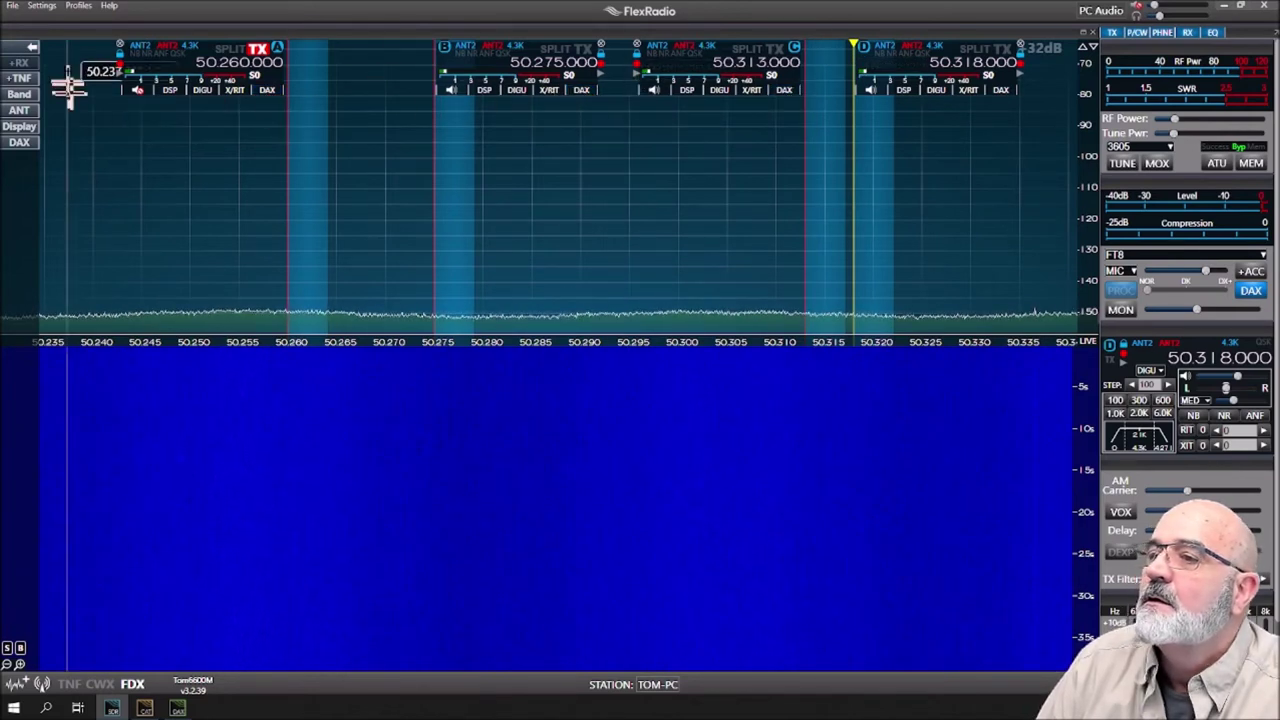
Save the current setup to the global profile 6M Four Dig Slices in the Profile Manager and load that profile
click(78, 6)
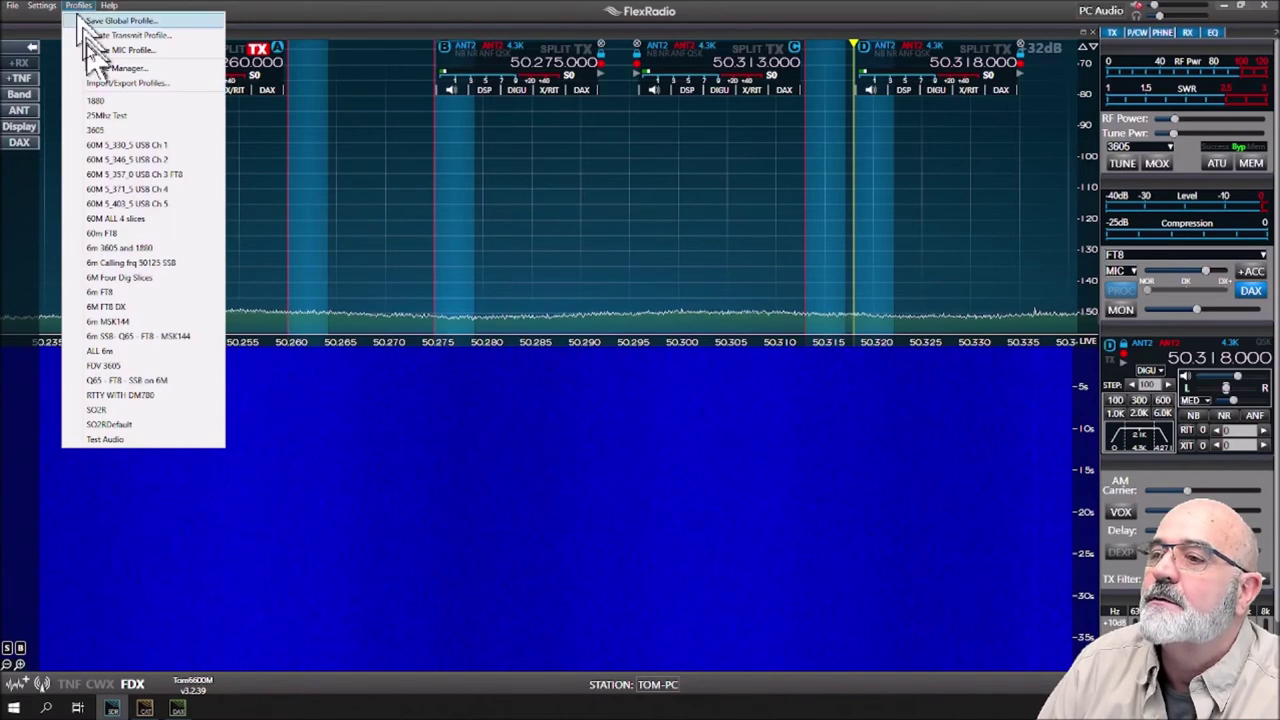
click(112, 67)
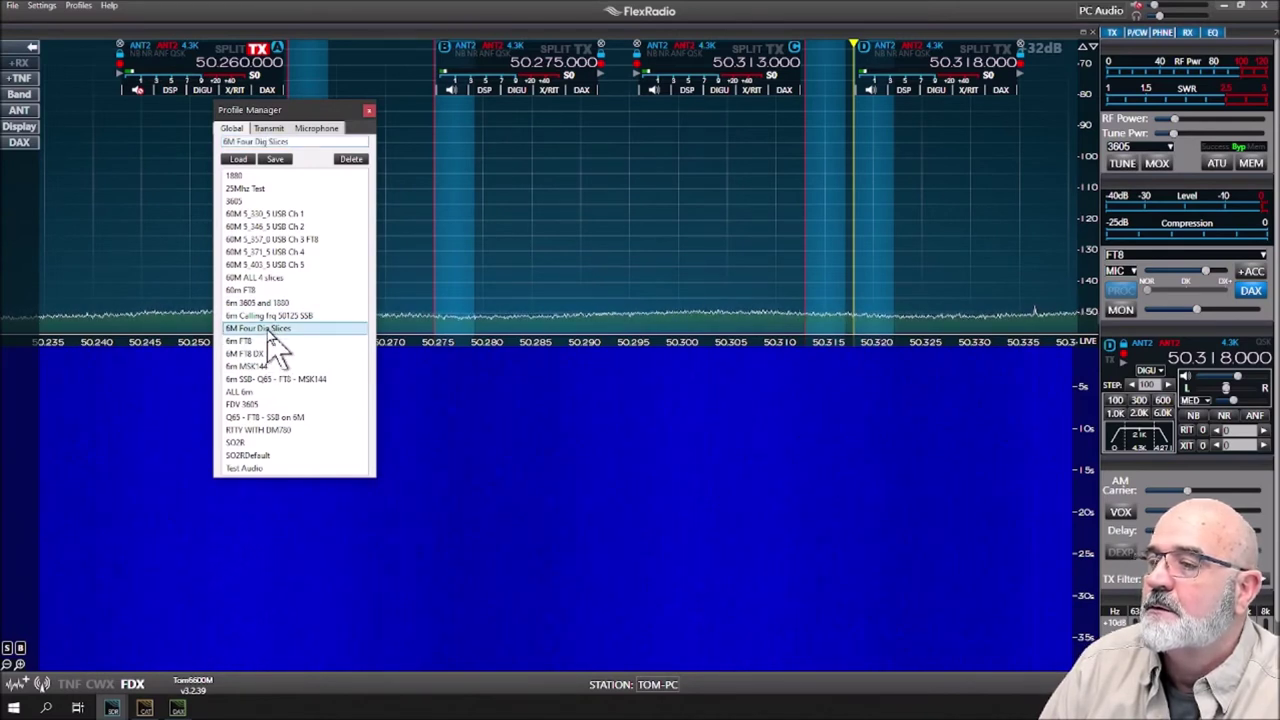
click(279, 162)
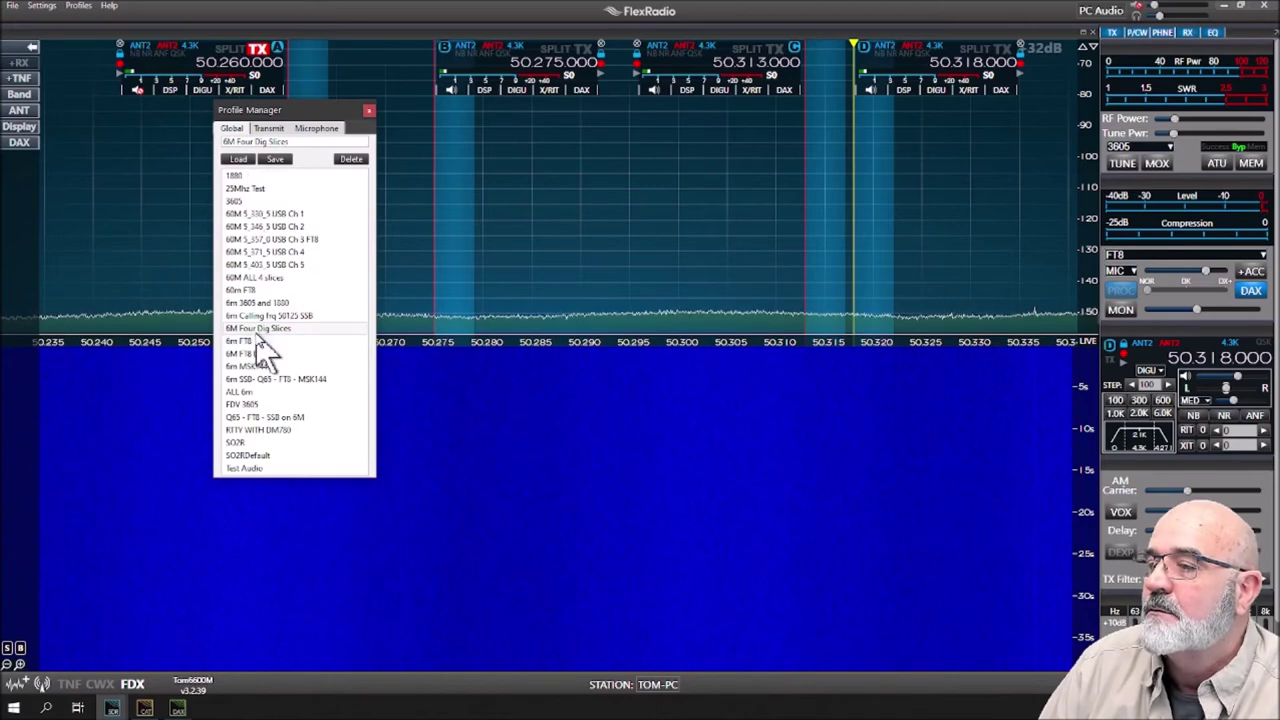
click(238, 160)
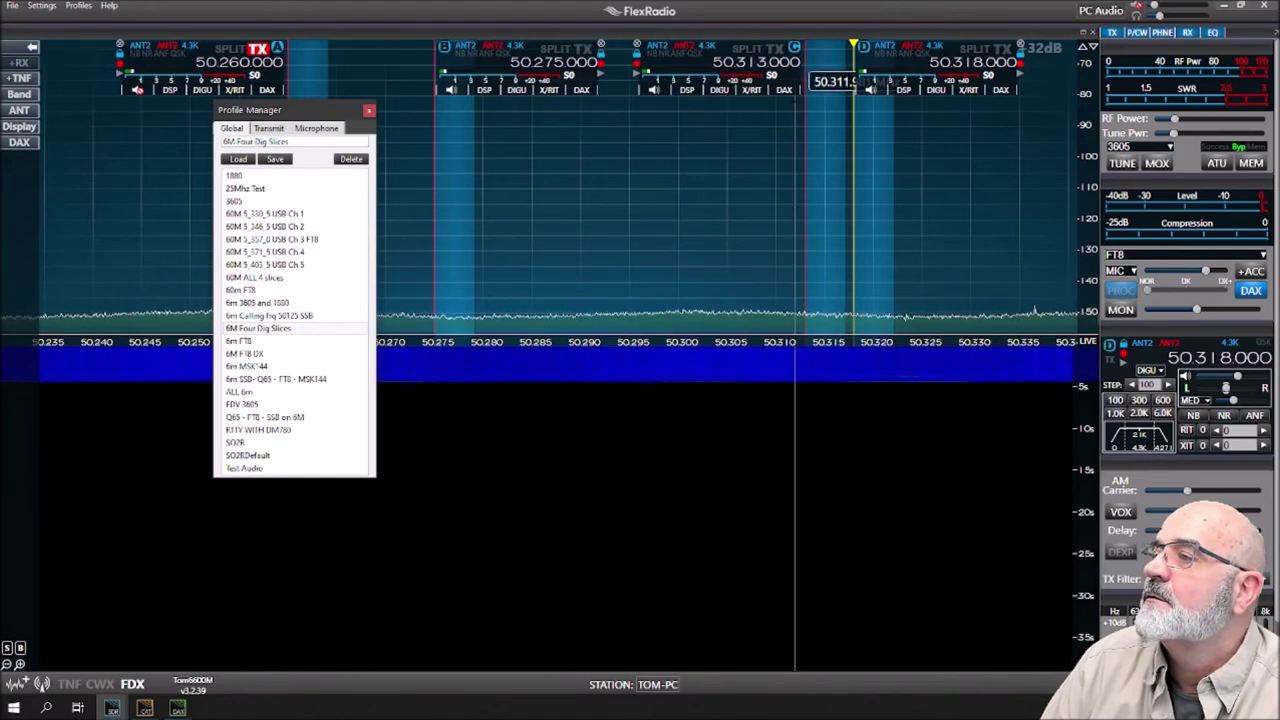
Check the DAX channel settings of slices B and C and collapse them again
click(786, 90)
click(588, 90)
click(588, 90)
click(782, 90)
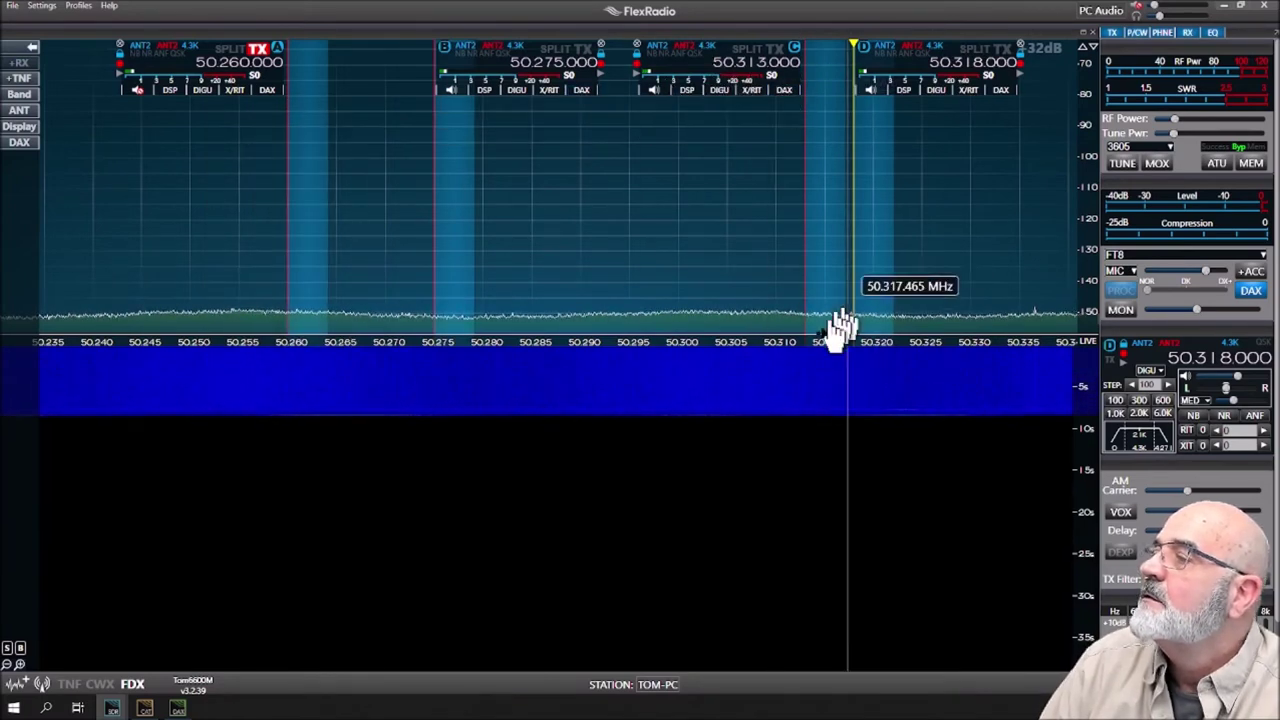
Clear the desktop by minimizing the SDR window and closing the Profile Manager
click(144, 708)
click(543, 21)
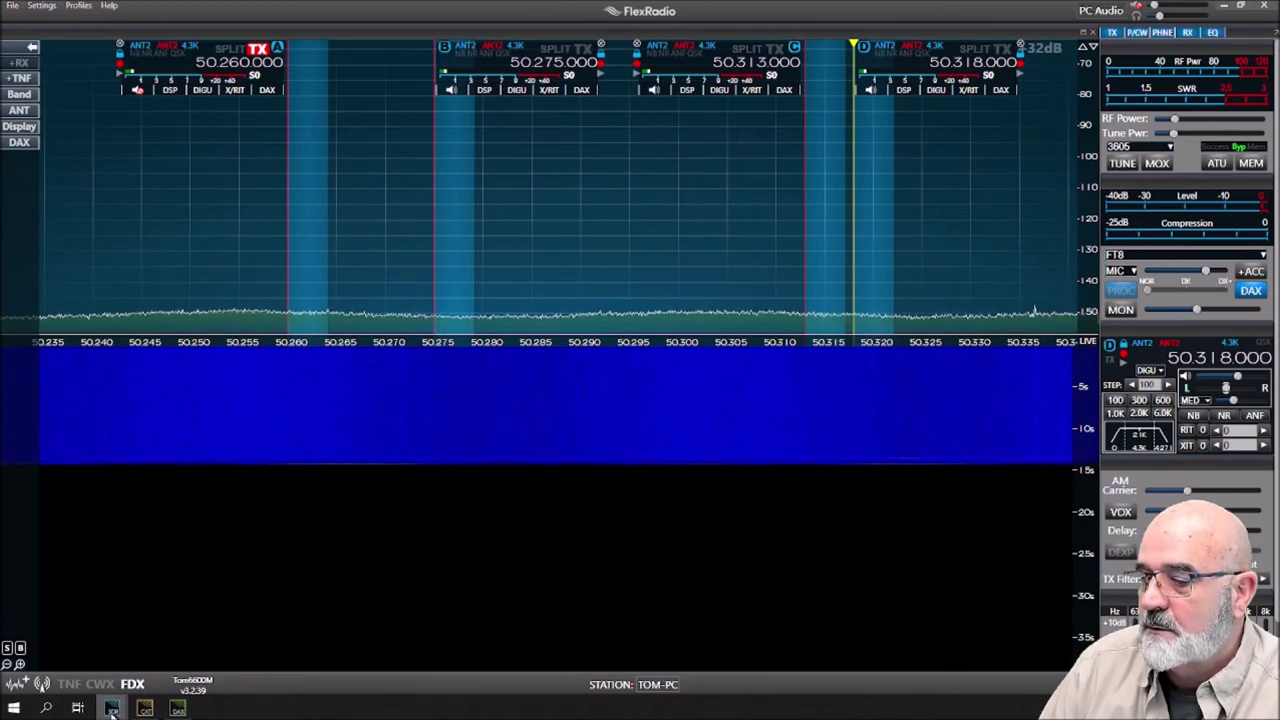
click(1222, 5)
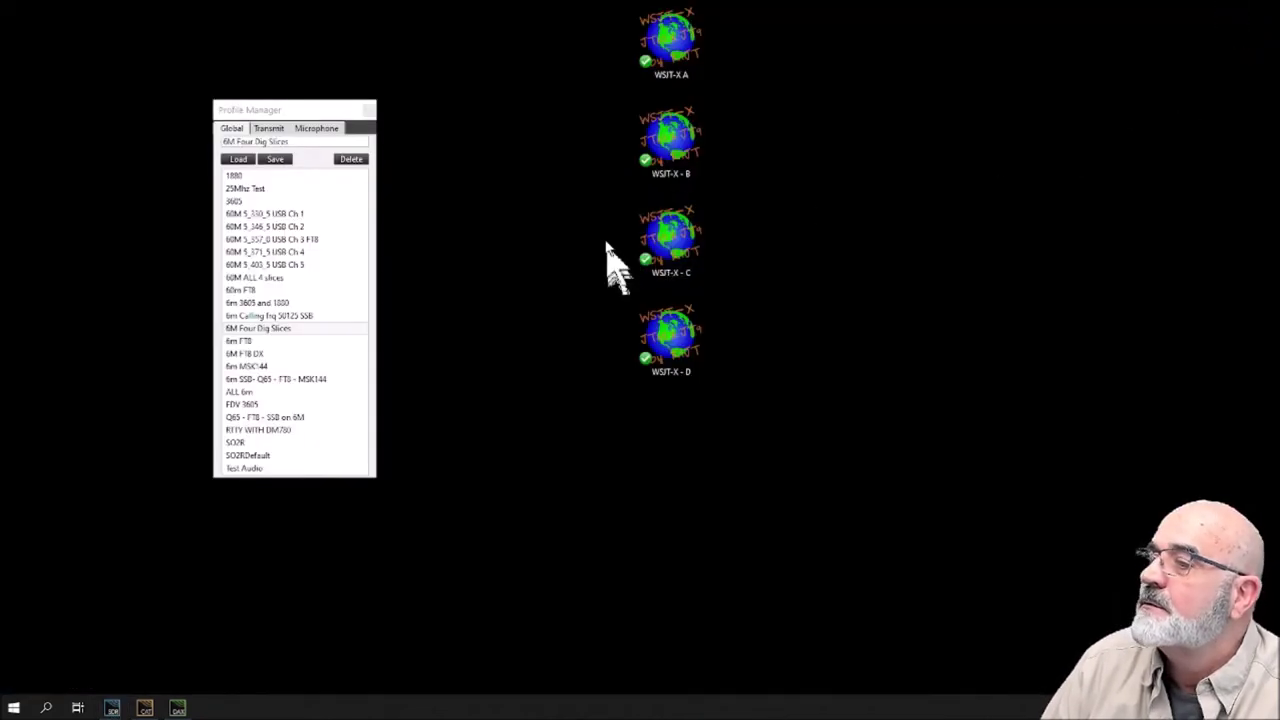
click(368, 109)
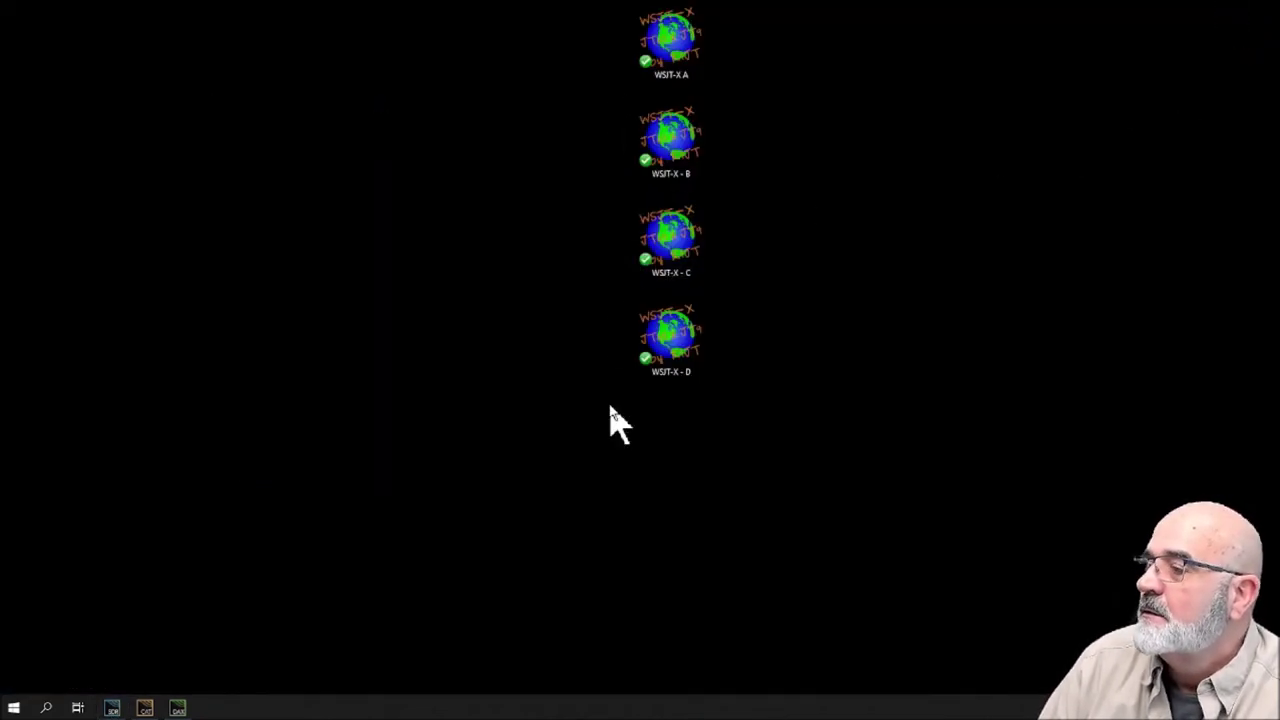
Launch the WSJT-X A instance and check its selected operating mode
double_click(682, 48)
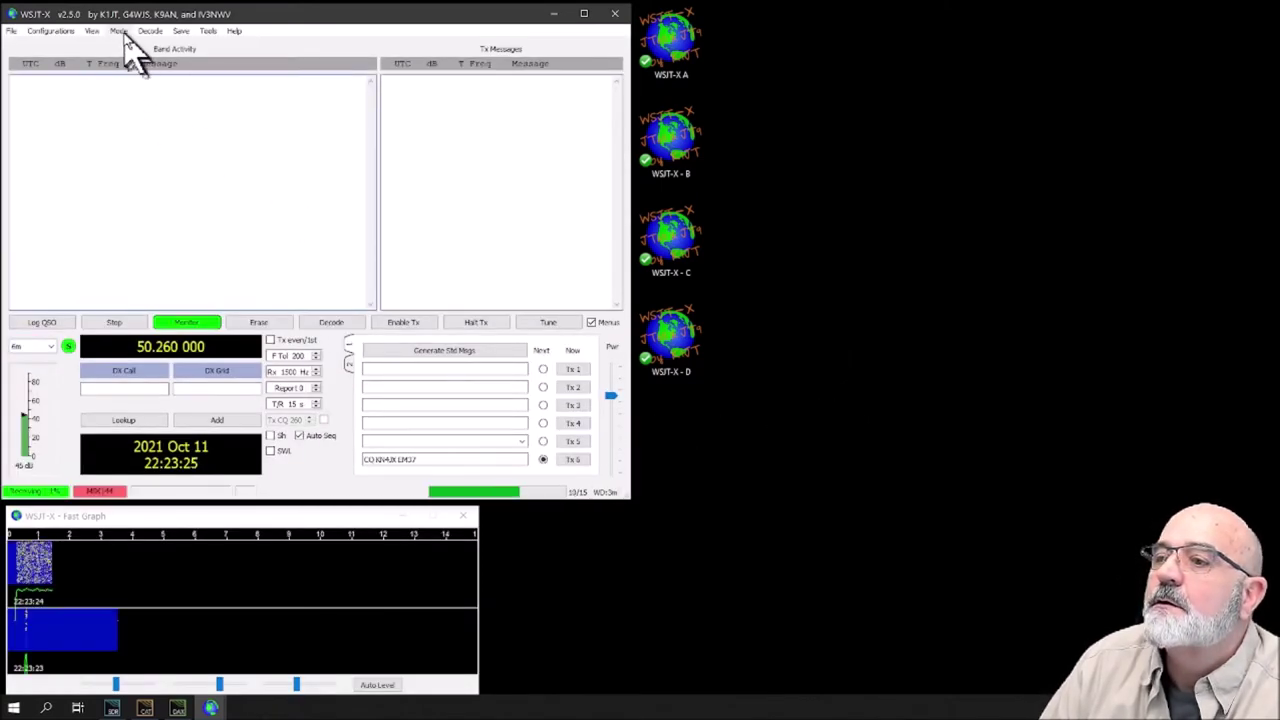
click(121, 31)
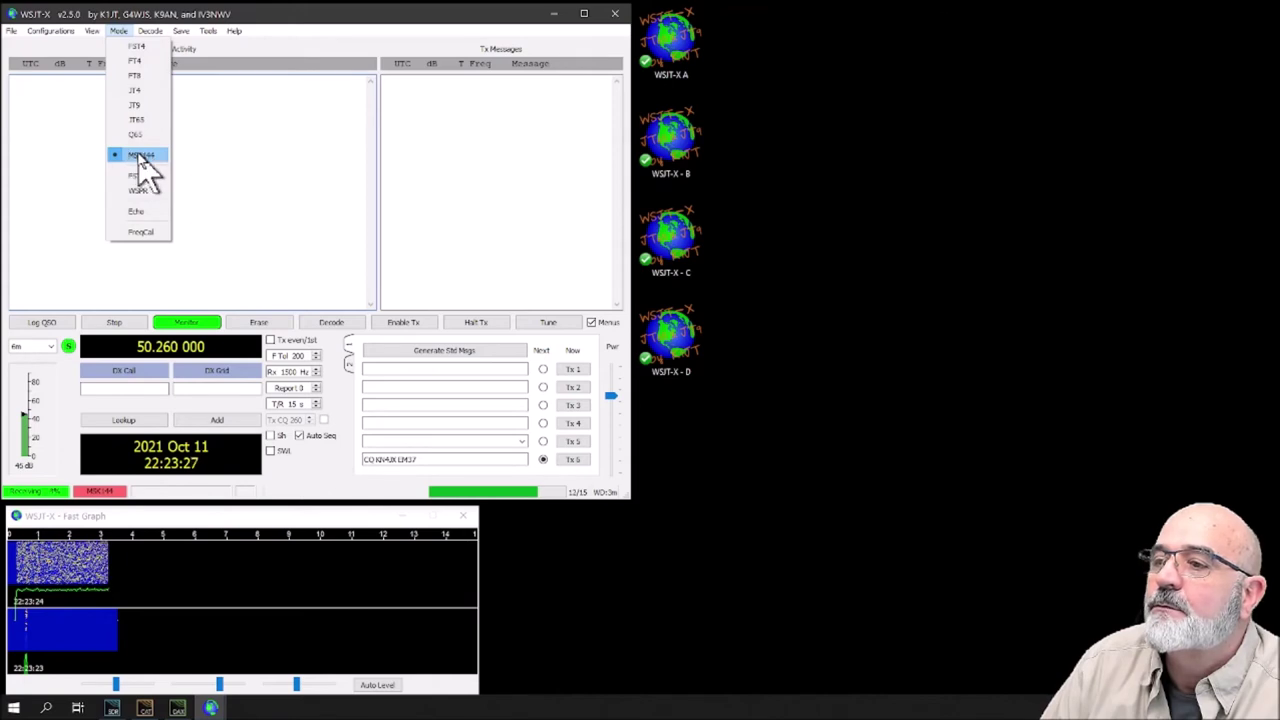
click(283, 24)
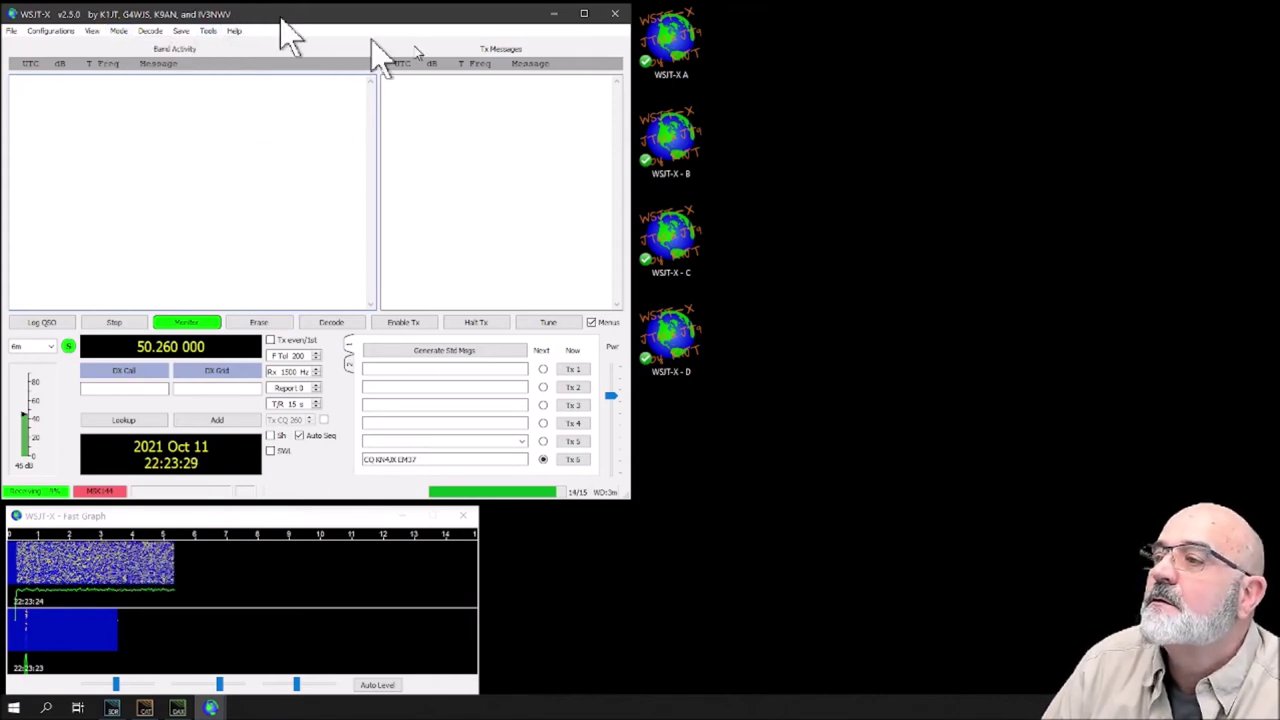
click(684, 150)
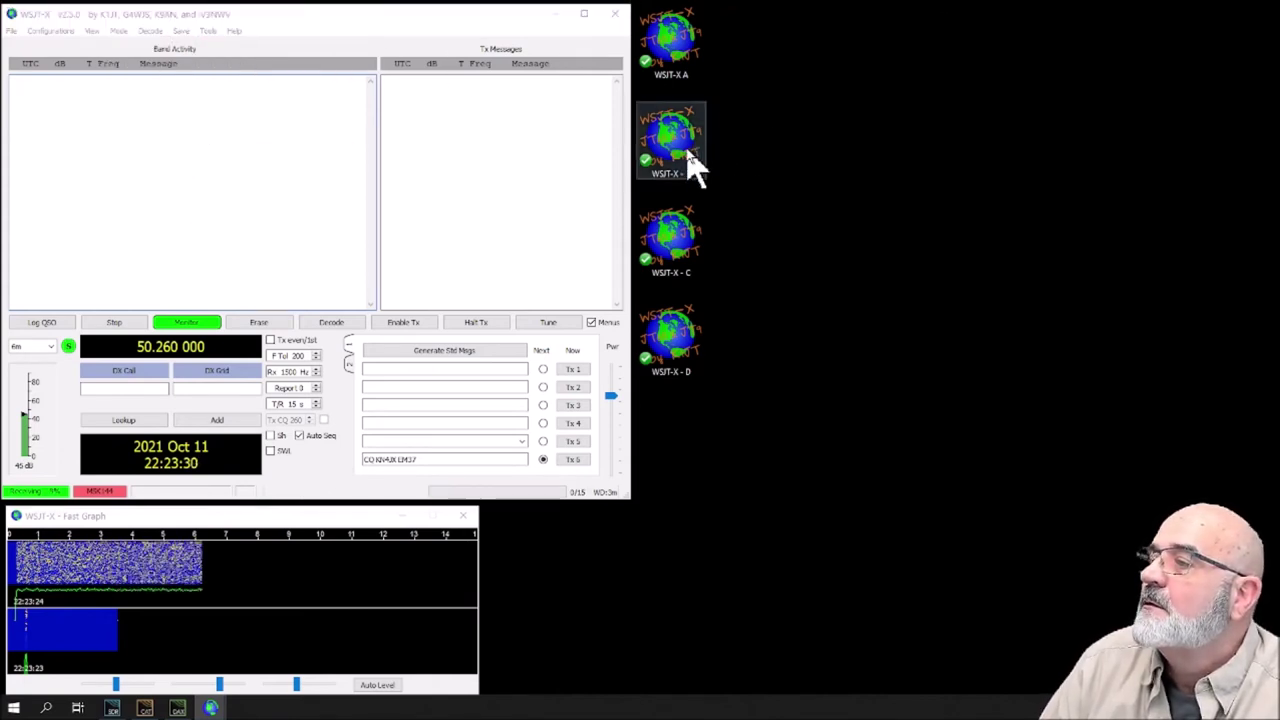
click(120, 31)
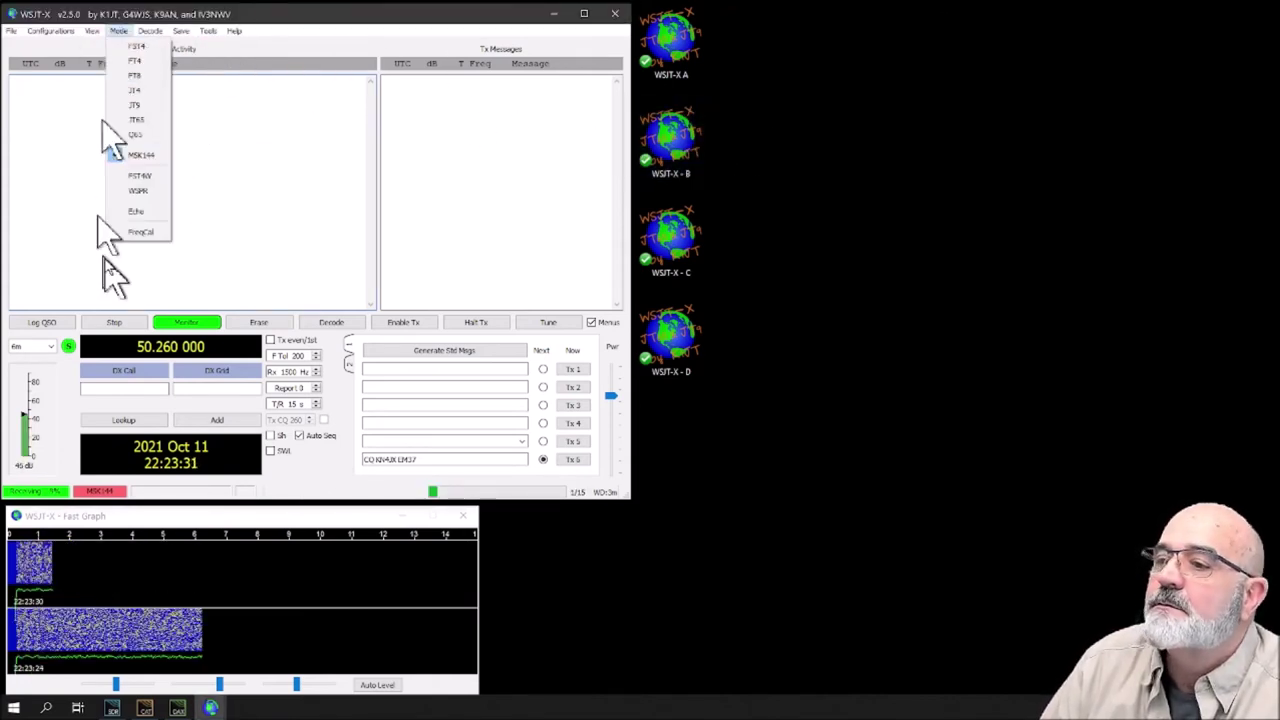
click(340, 30)
Launch the WSJT-X - B instance from the desktop
click(684, 148)
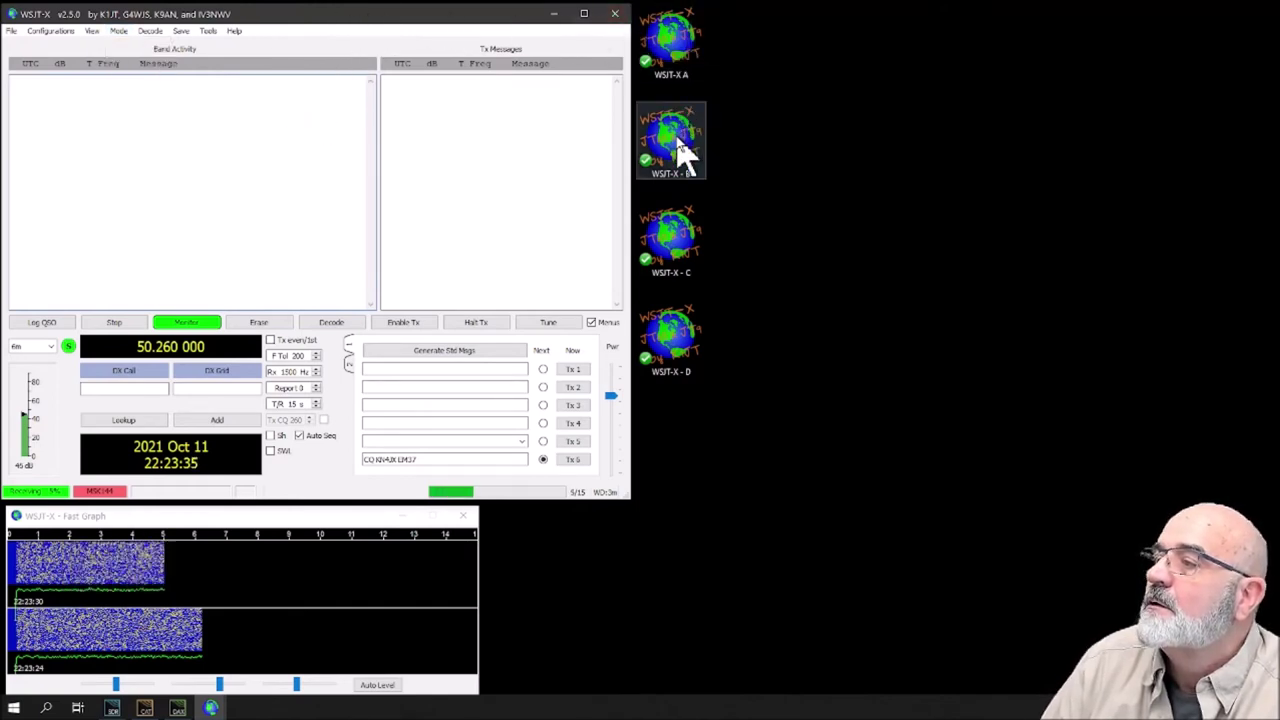
click(684, 150)
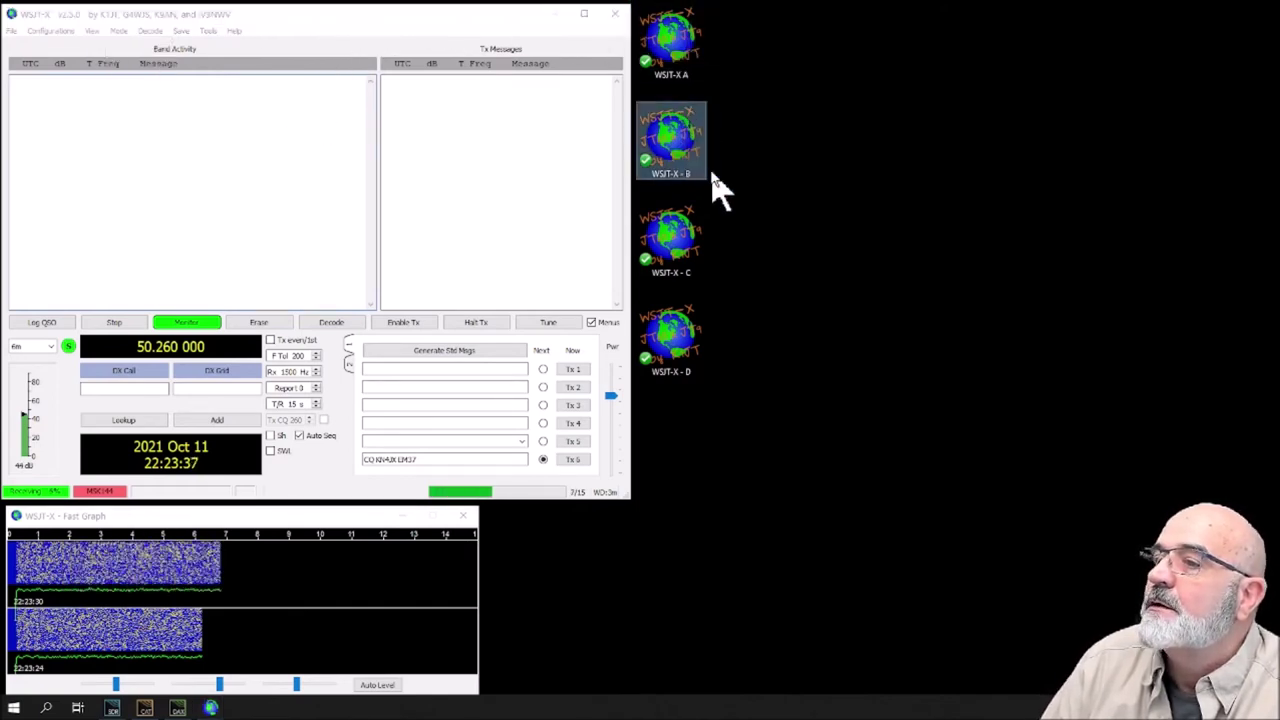
double_click(686, 165)
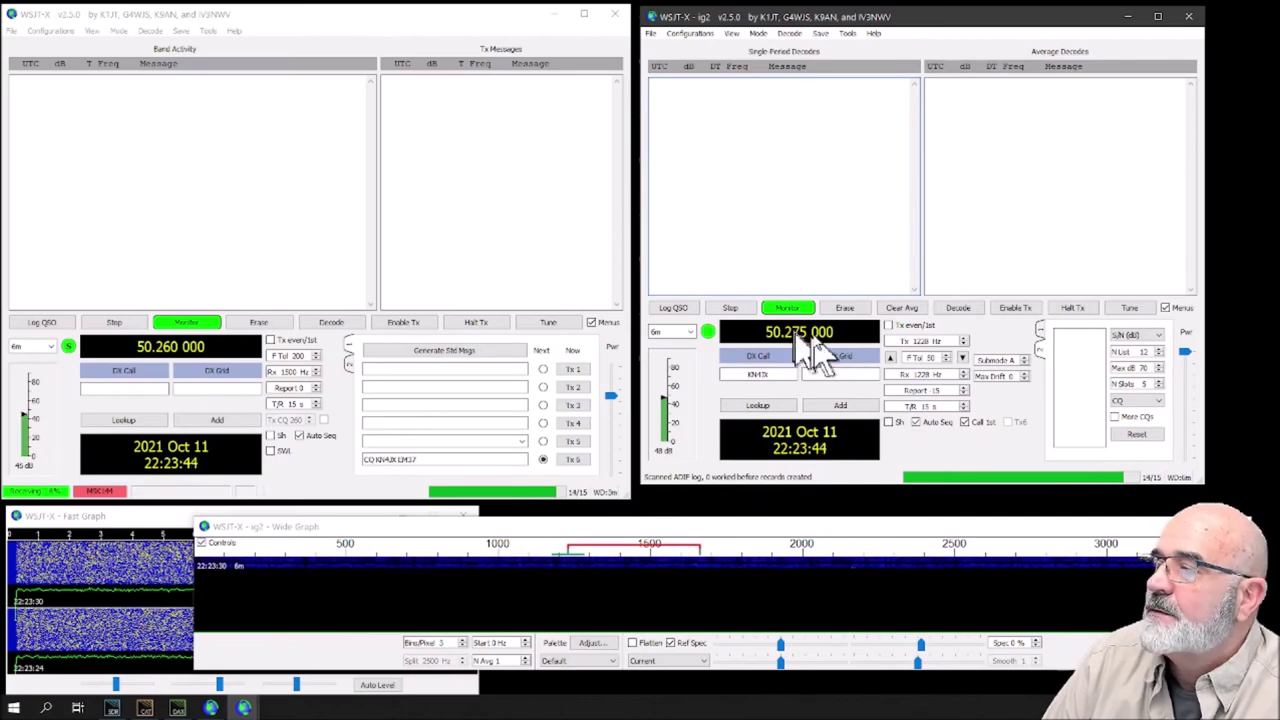
Open the working frequencies in the second instance's settings and select the 6 m MSK144 entry at 50.260 MHz
click(651, 34)
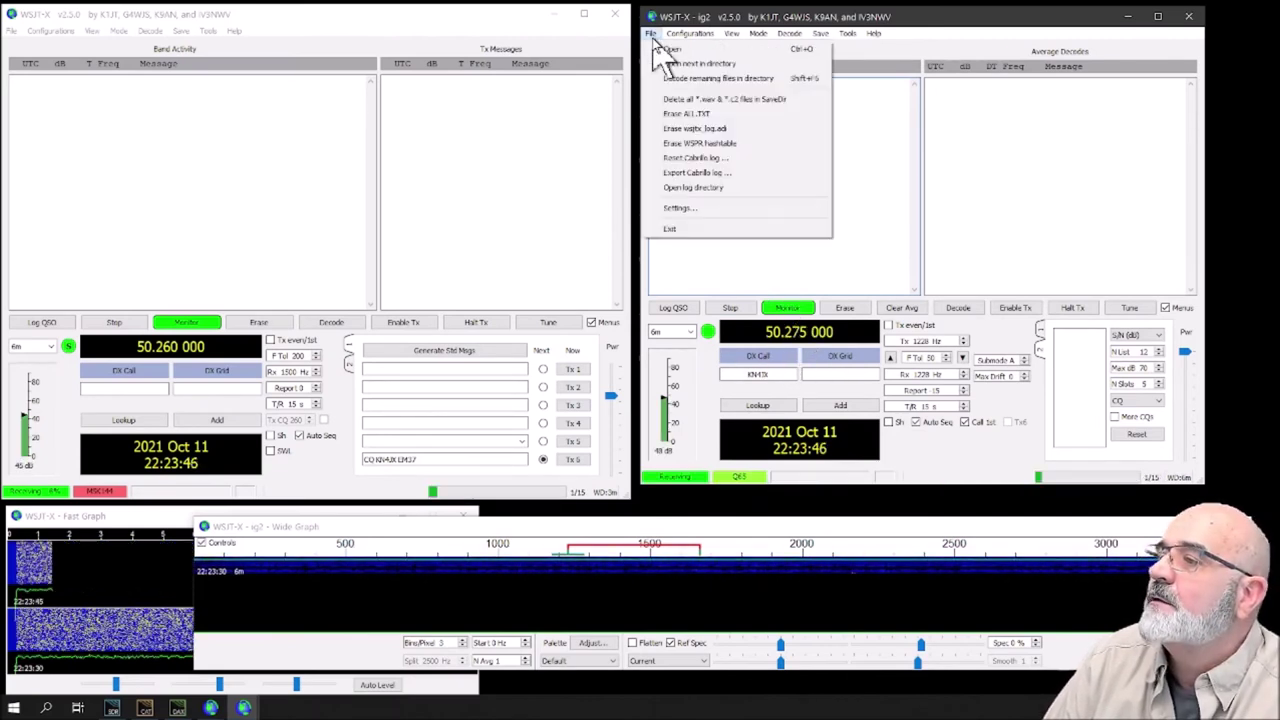
click(680, 210)
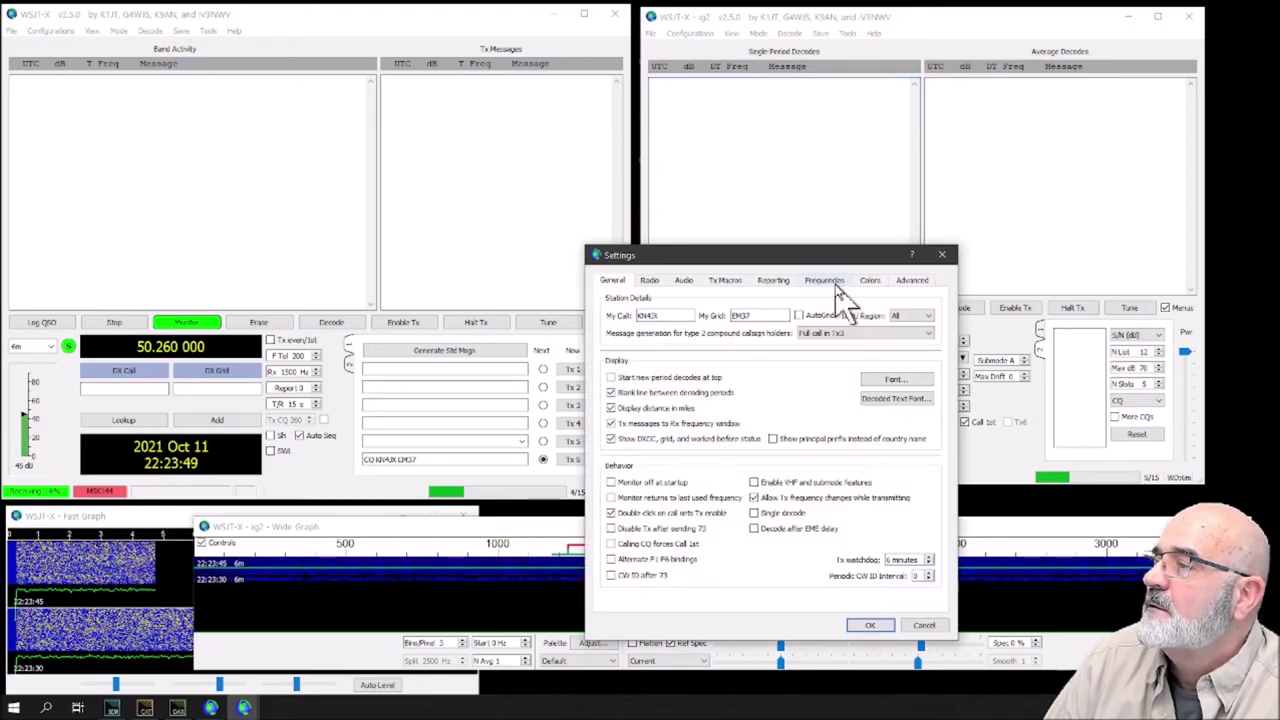
click(830, 281)
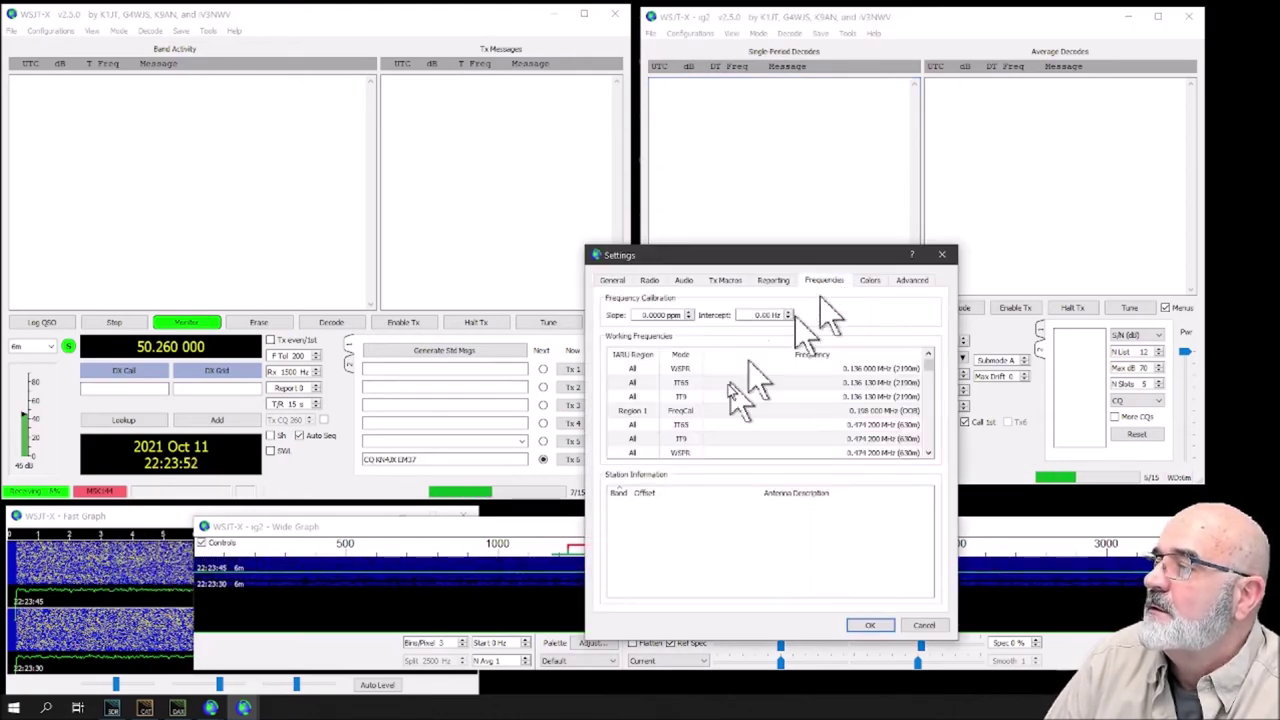
scroll(790, 430, down, 4)
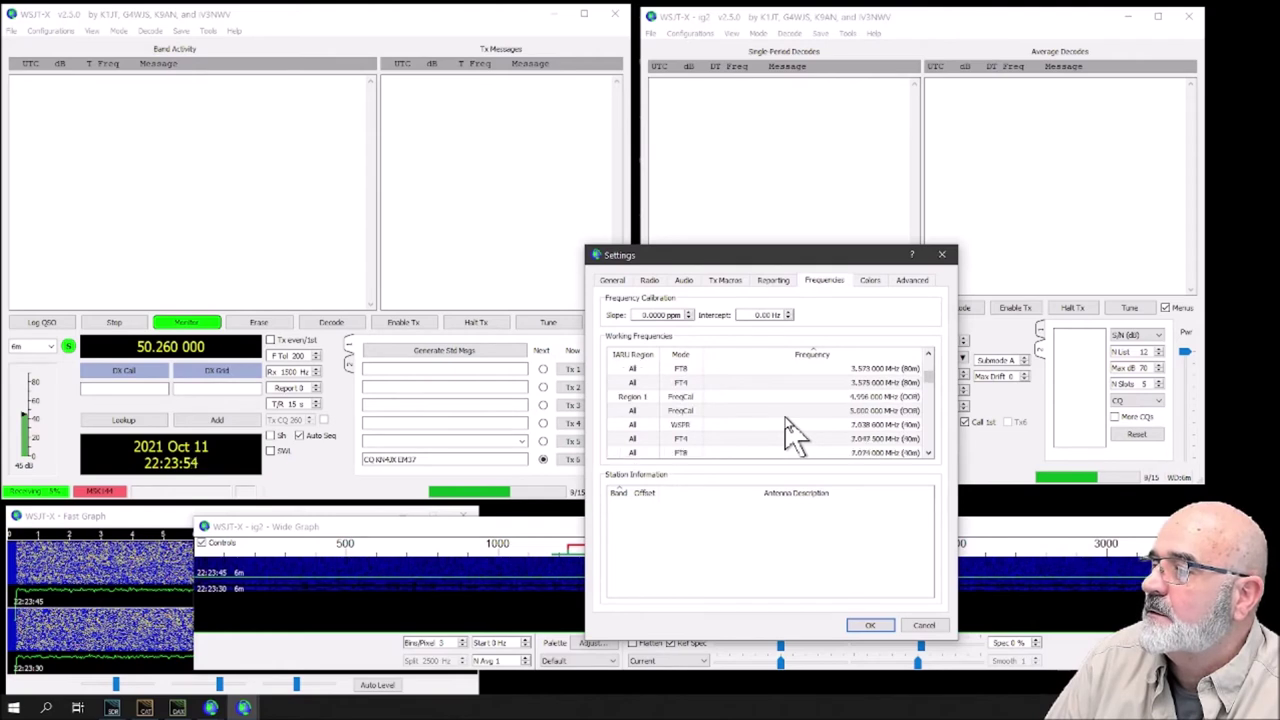
scroll(793, 432, down, 3)
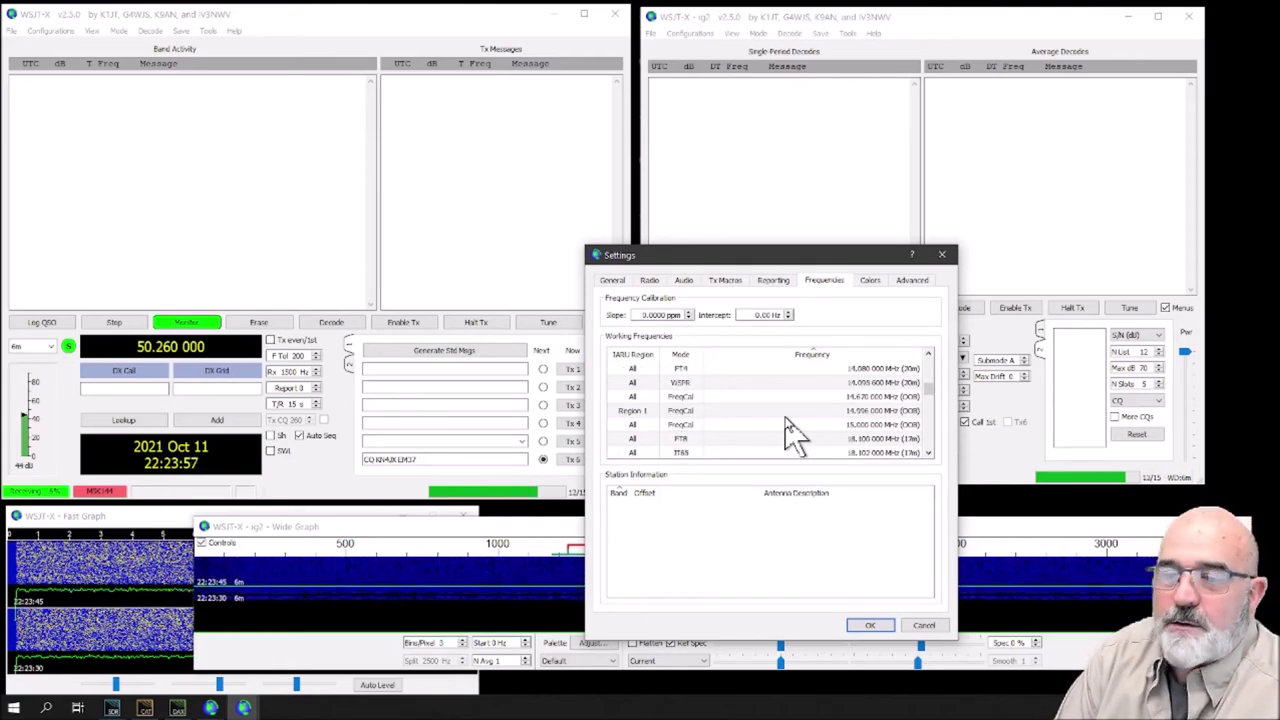
scroll(790, 425, down, 5)
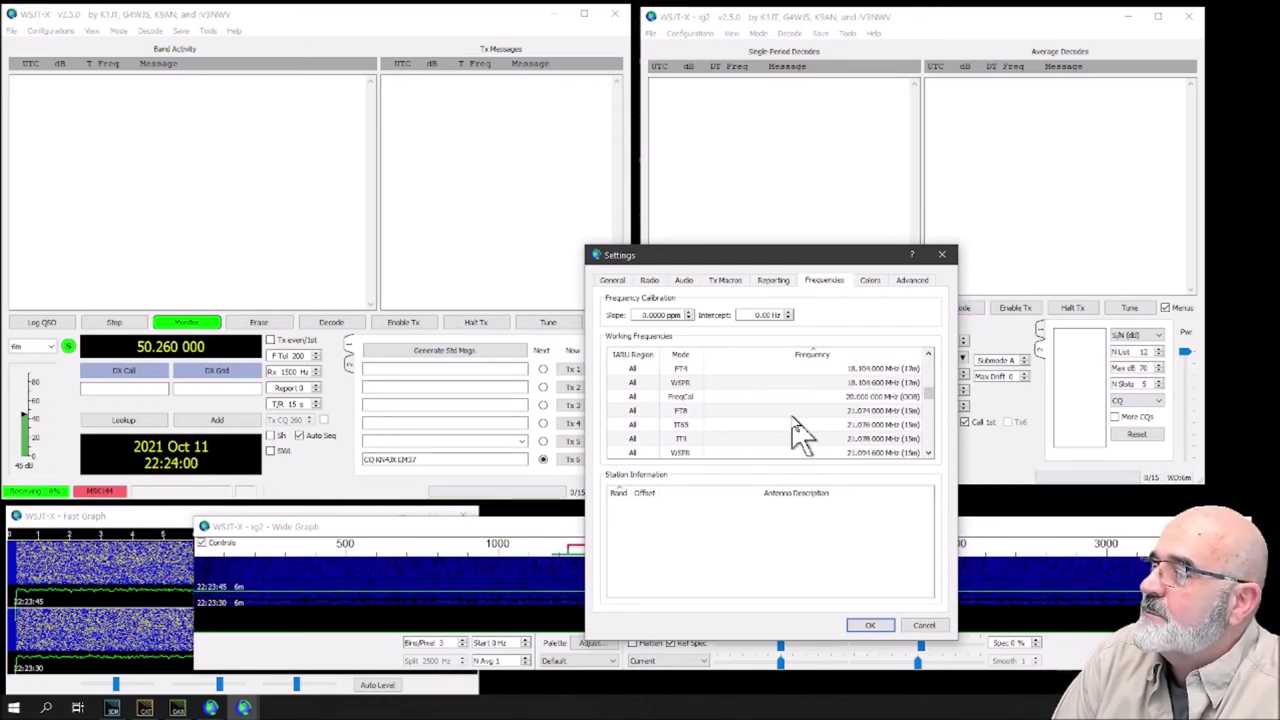
scroll(795, 432, down, 4)
scroll(795, 432, up, 8)
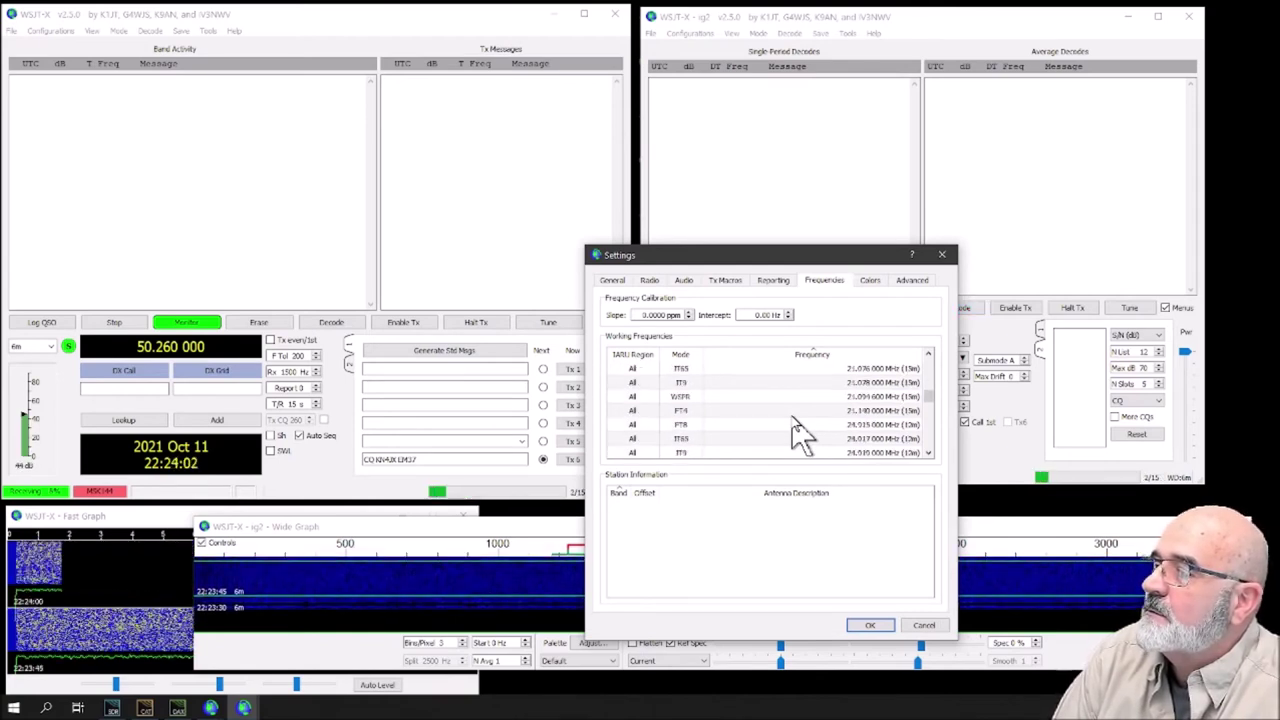
scroll(793, 432, up, 10)
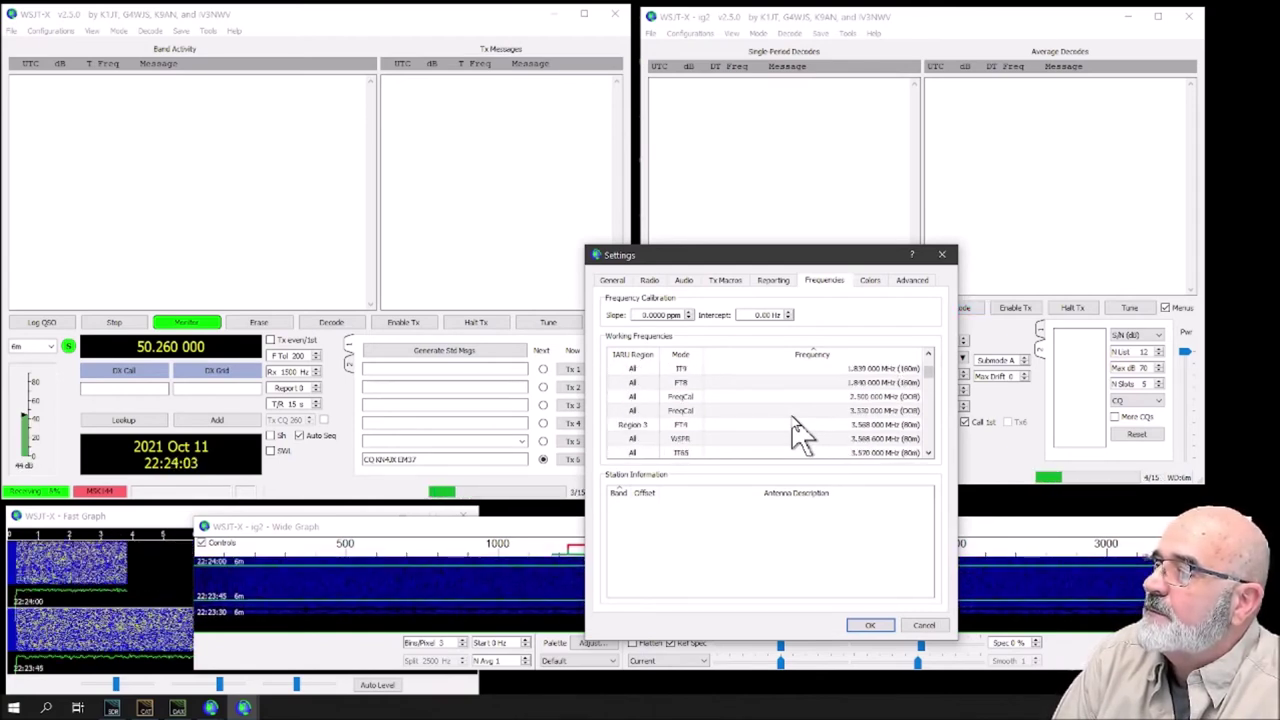
scroll(795, 432, up, 3)
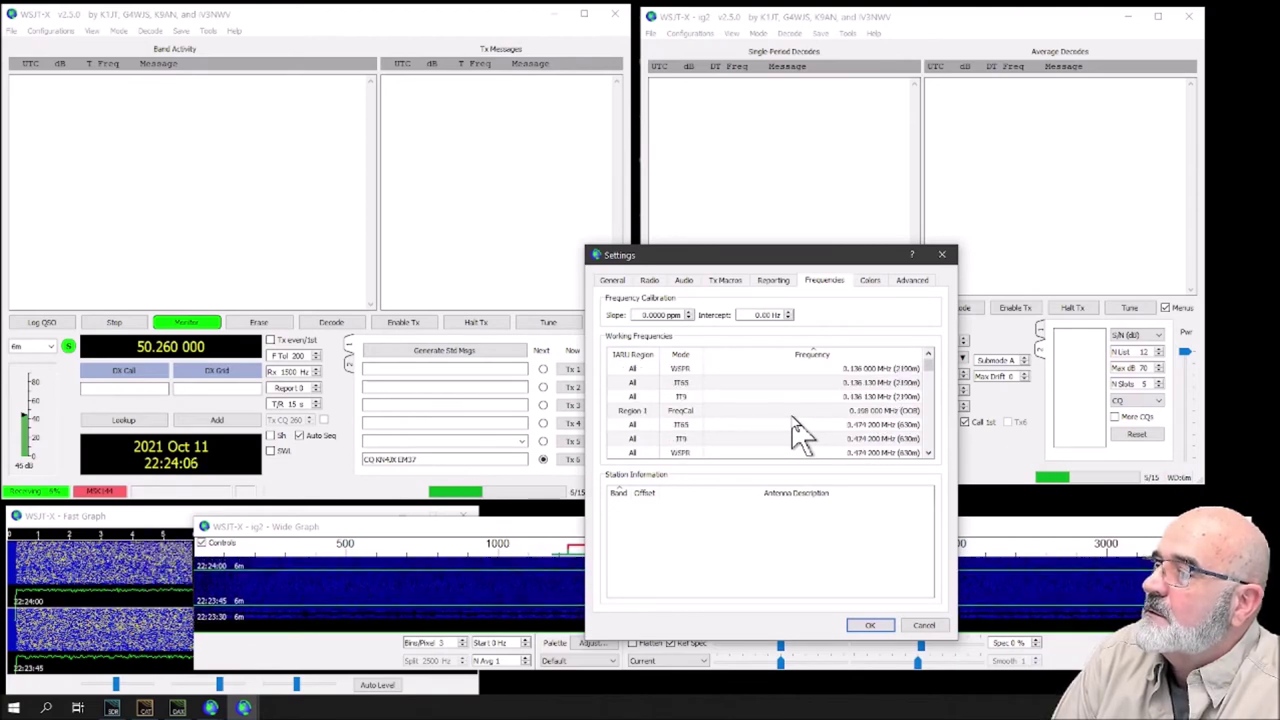
scroll(843, 434, down, 5)
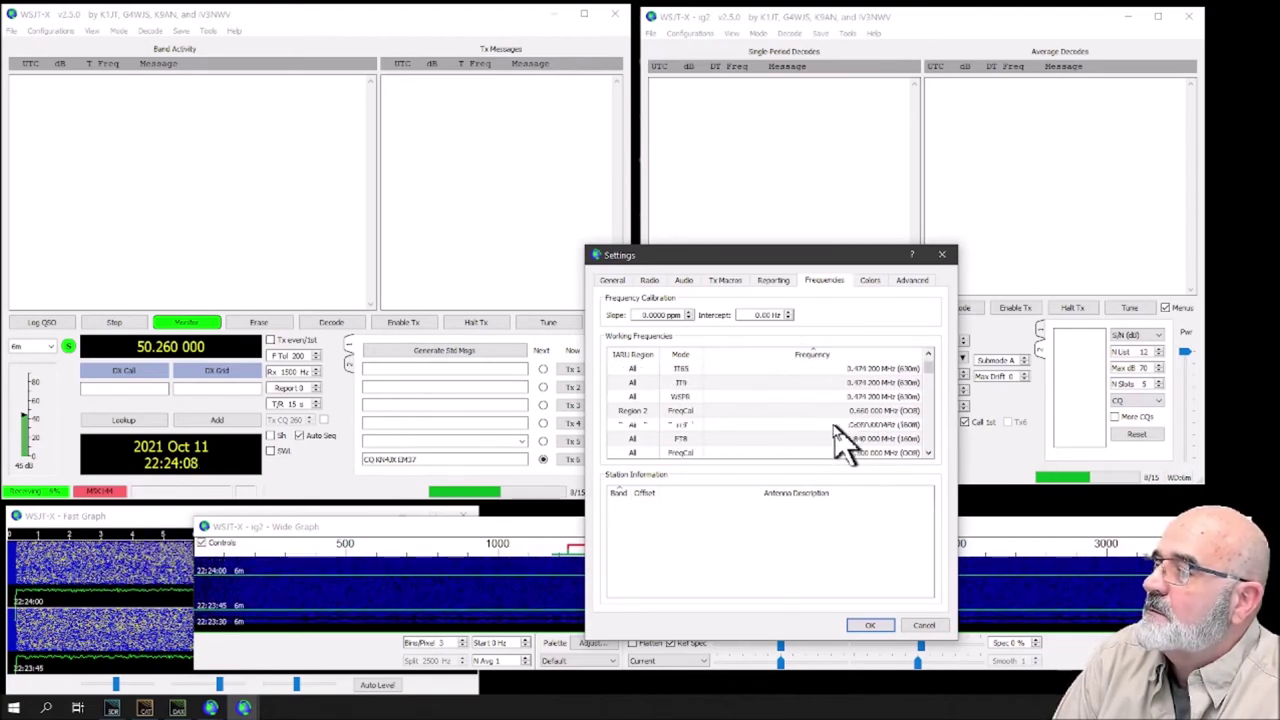
scroll(818, 418, down, 10)
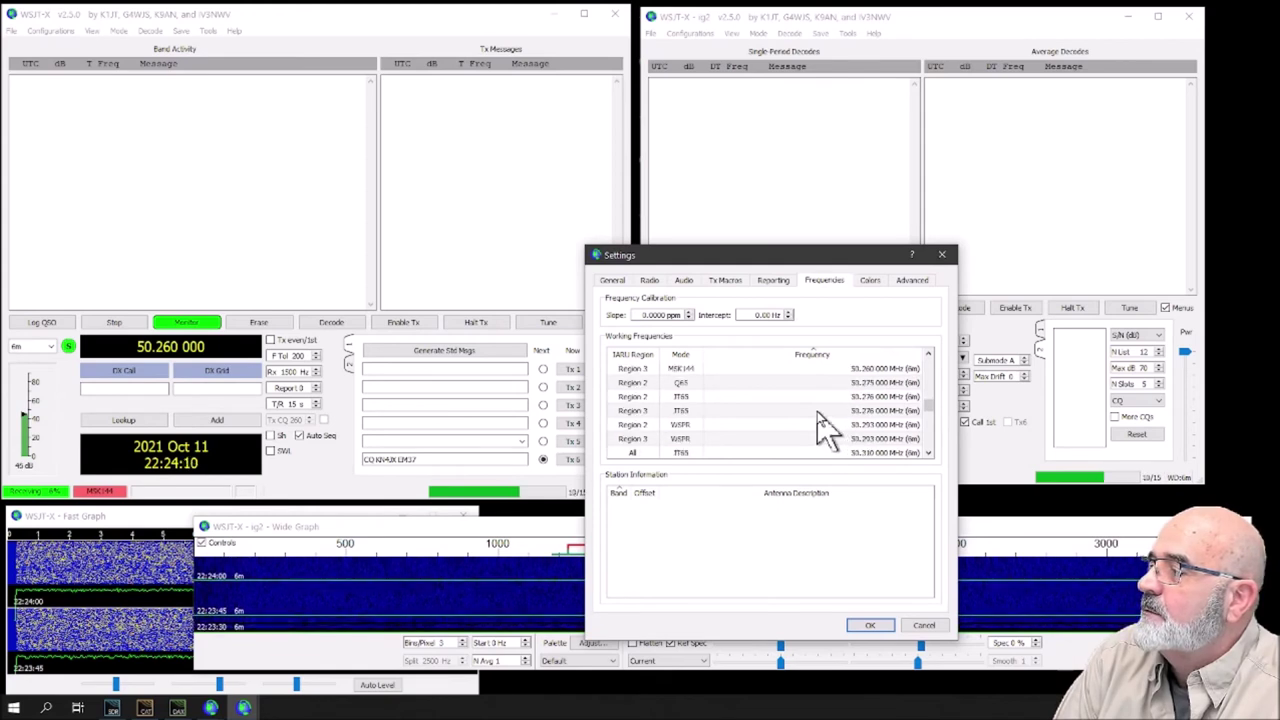
click(869, 385)
key(Up)
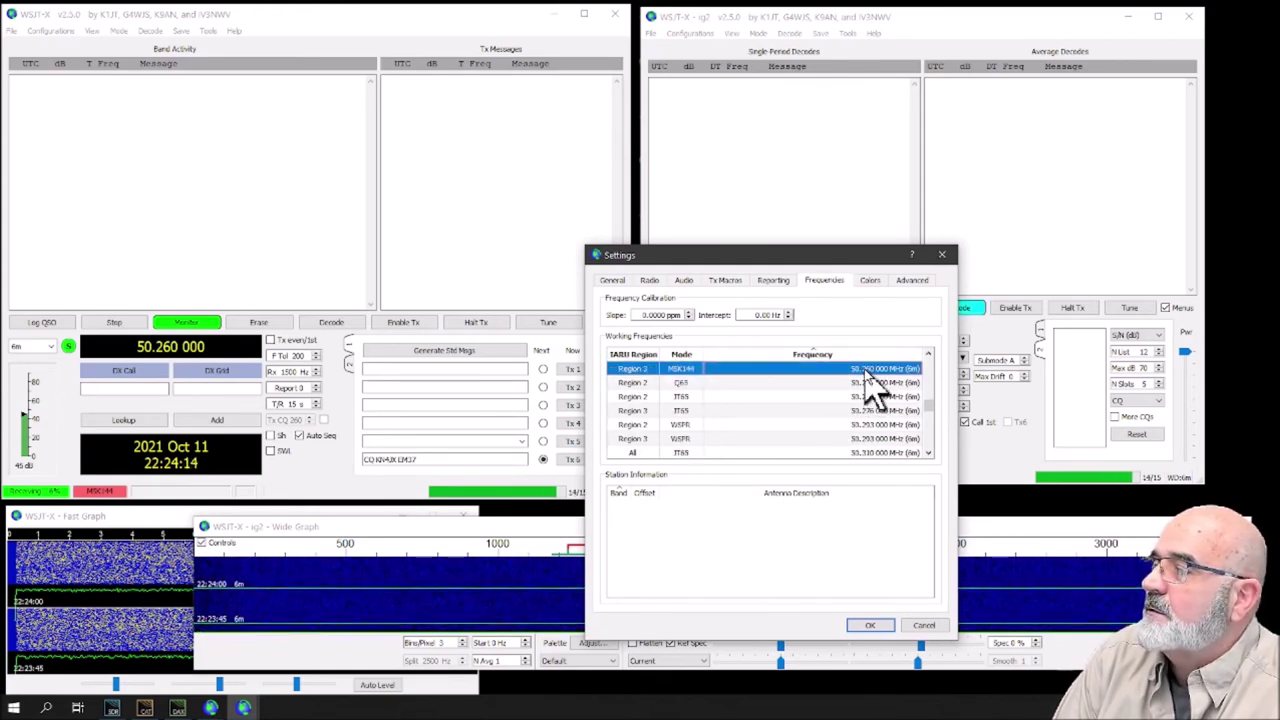
Try to add a Region 2 working-frequency entry for Q65 in the second instance, and close its settings without saving
right_click(867, 370)
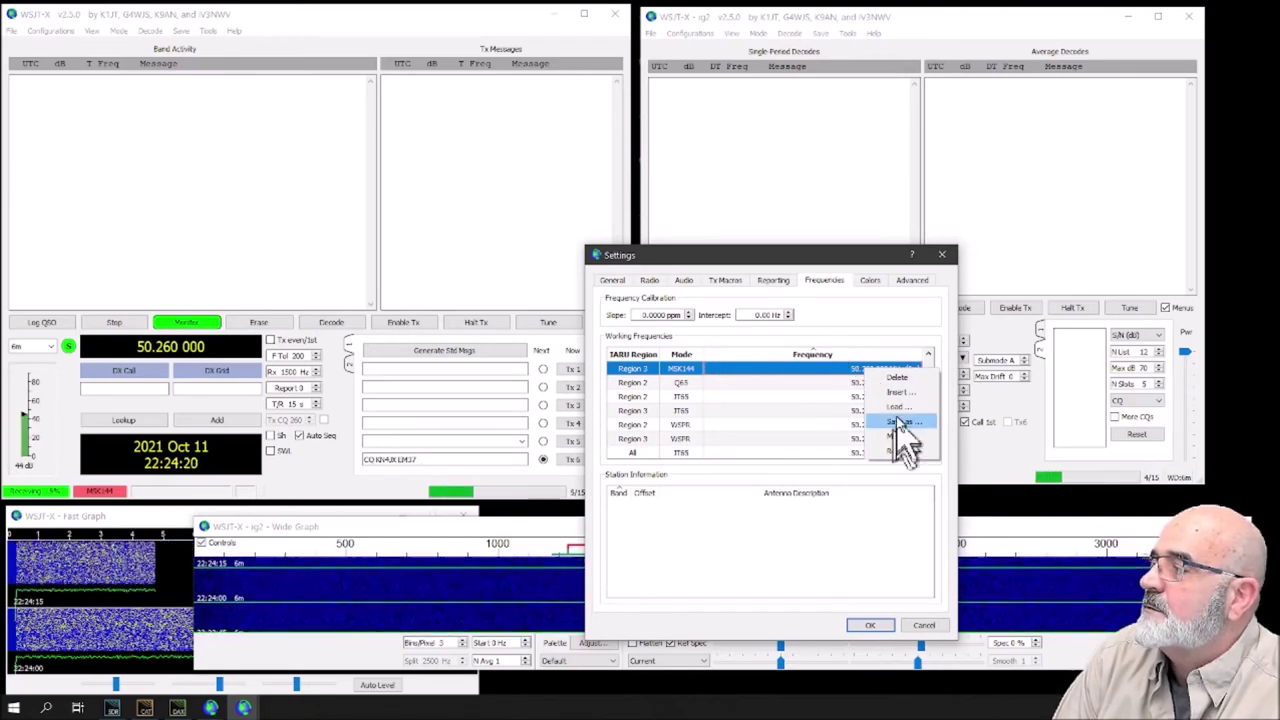
click(889, 394)
click(835, 428)
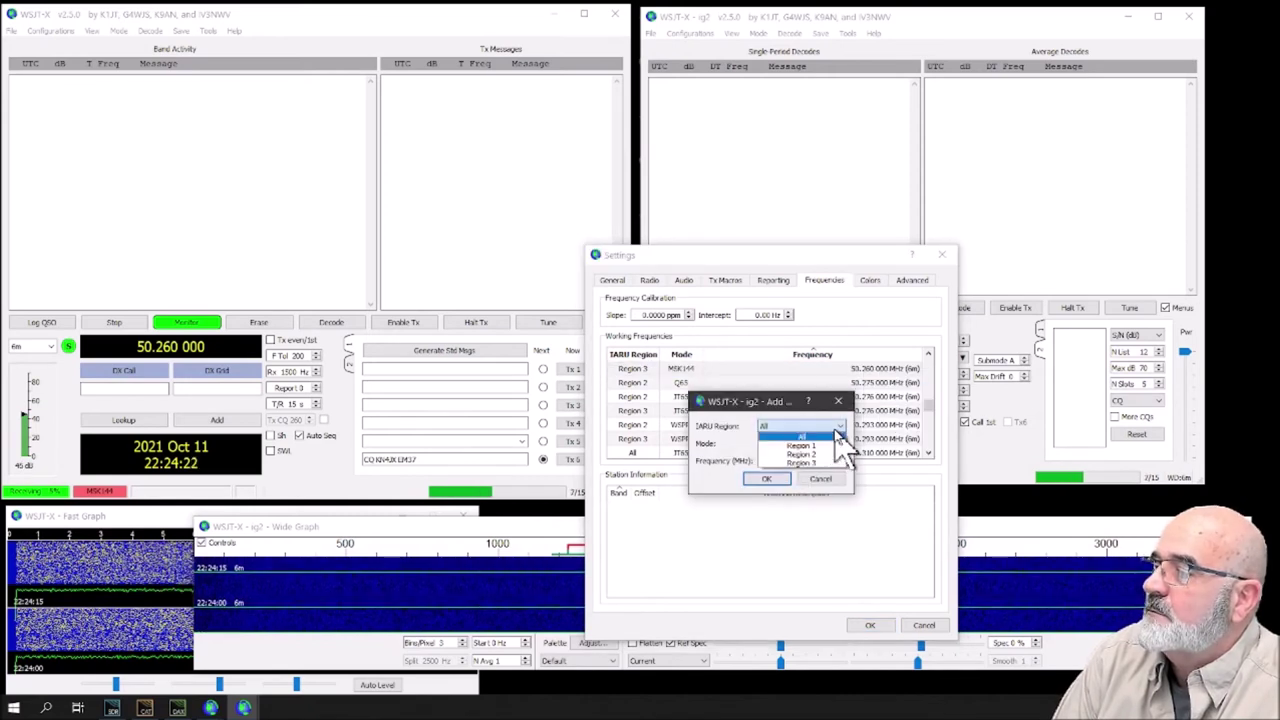
click(826, 455)
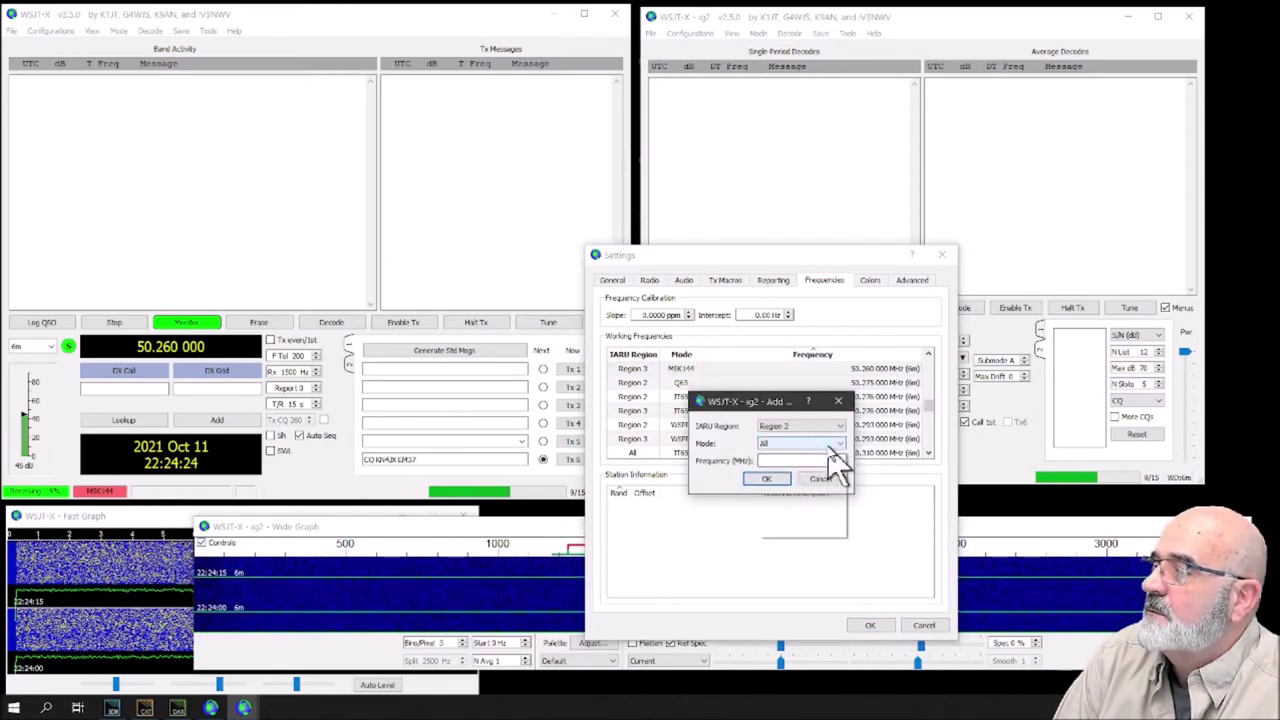
click(836, 444)
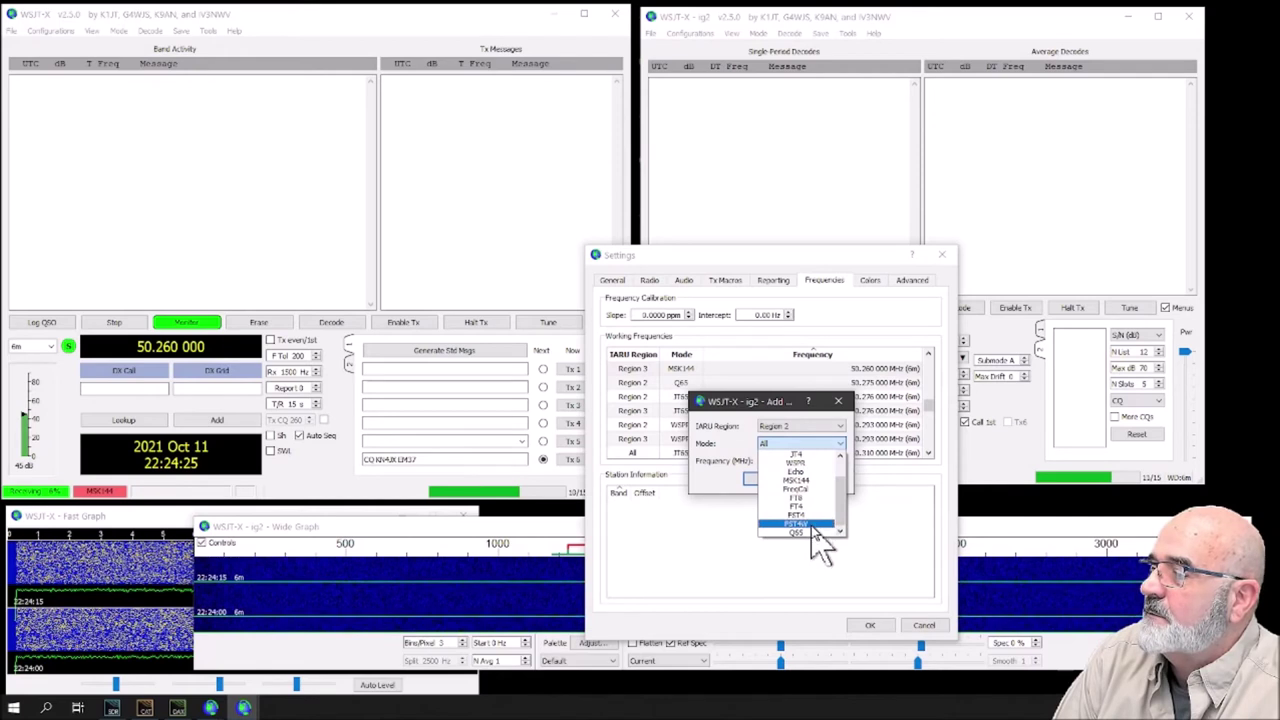
click(815, 532)
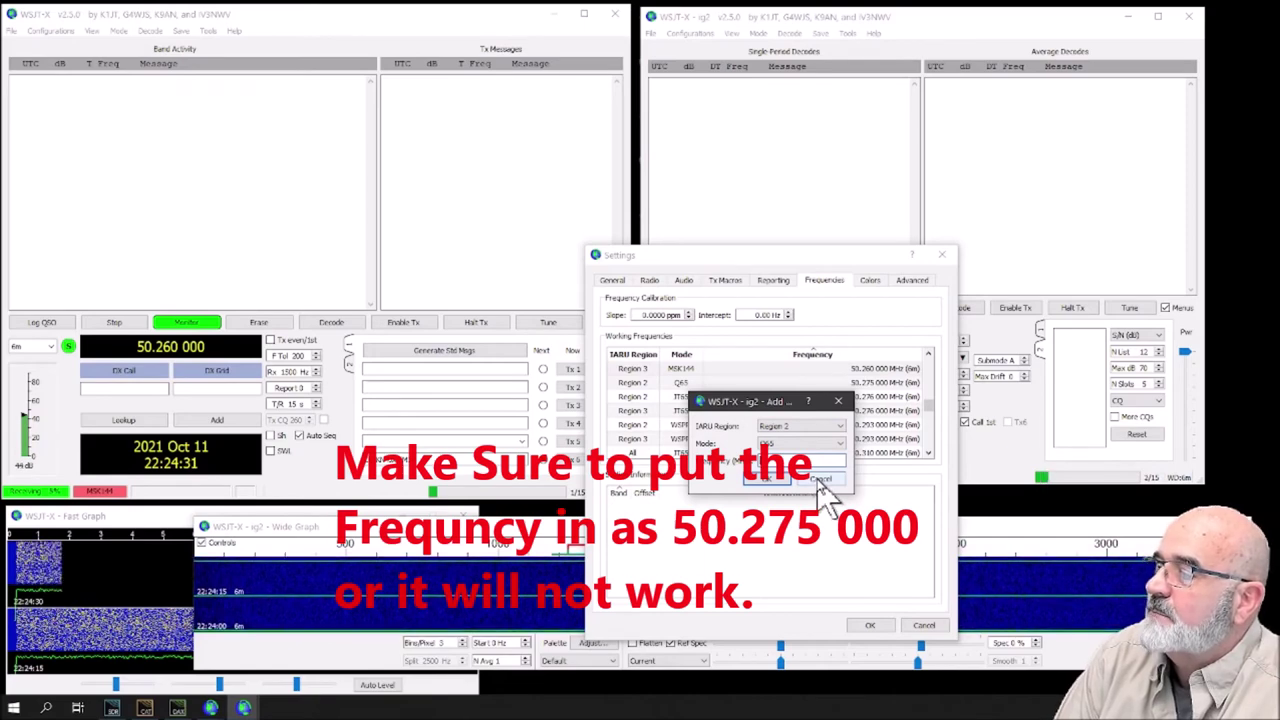
click(822, 482)
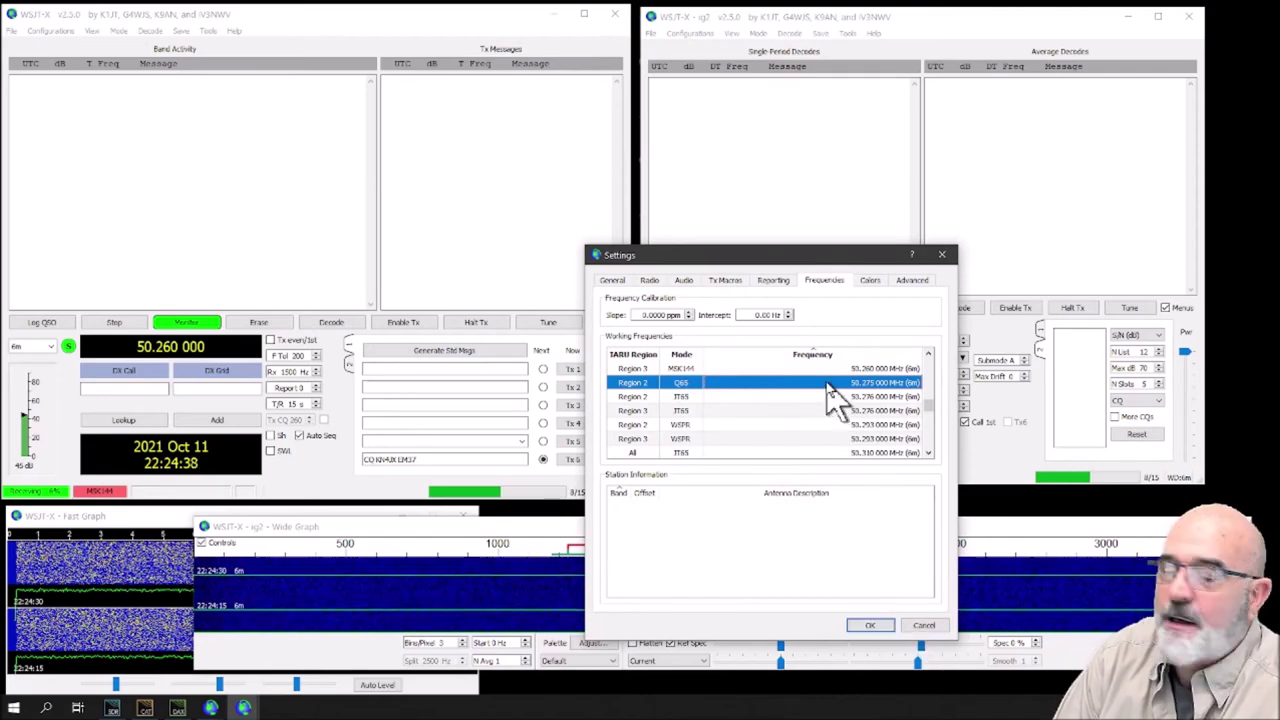
click(922, 627)
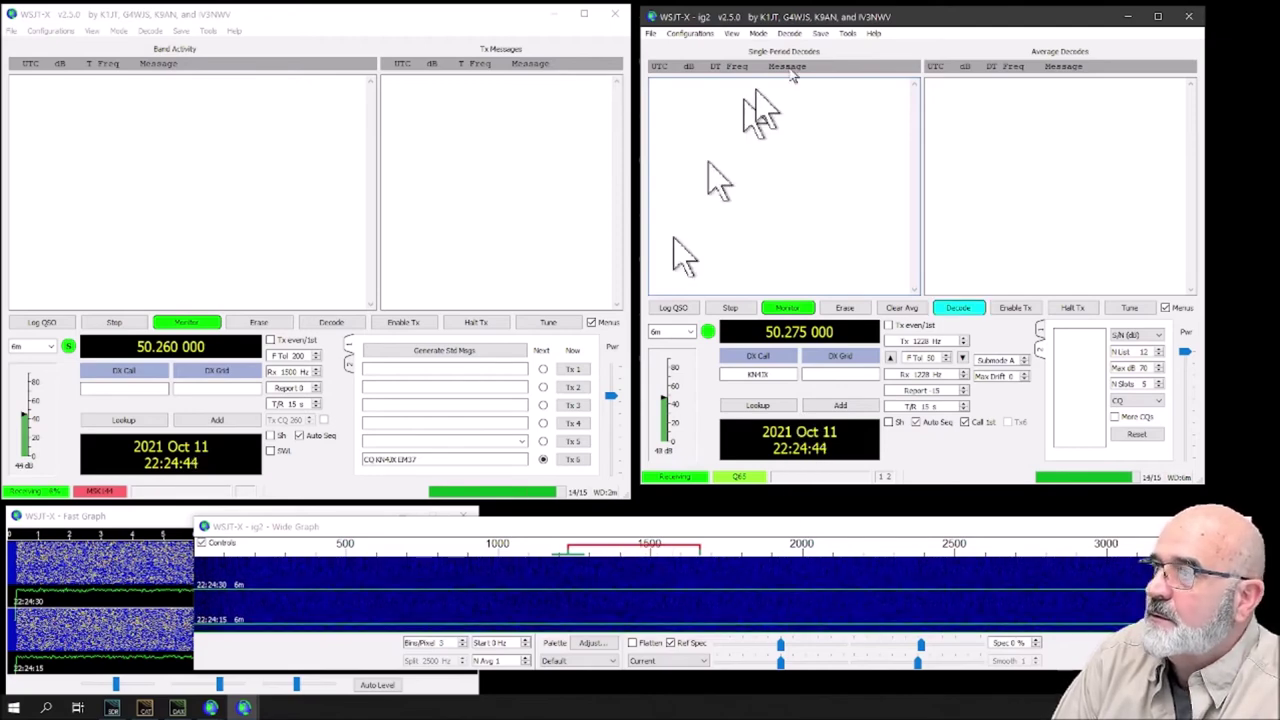
Minimize the first and second WSJT-X instances together with their graph windows to reveal the desktop shortcuts
click(1129, 17)
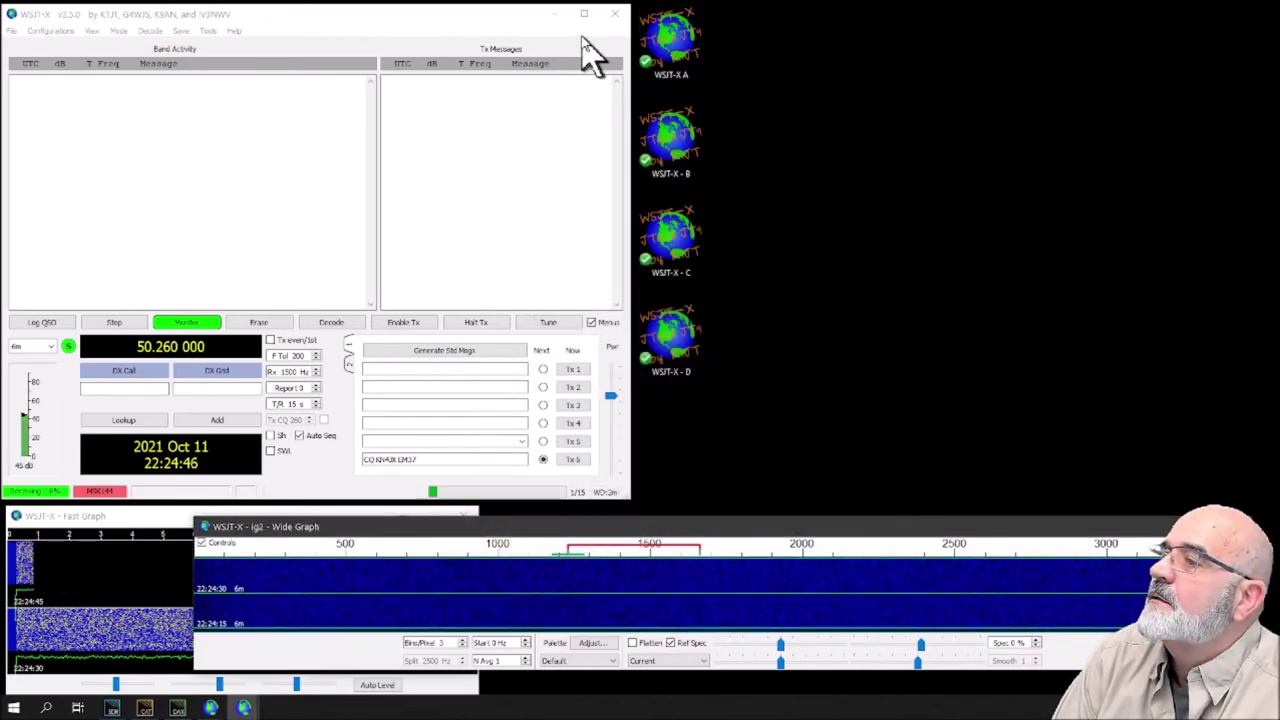
click(556, 14)
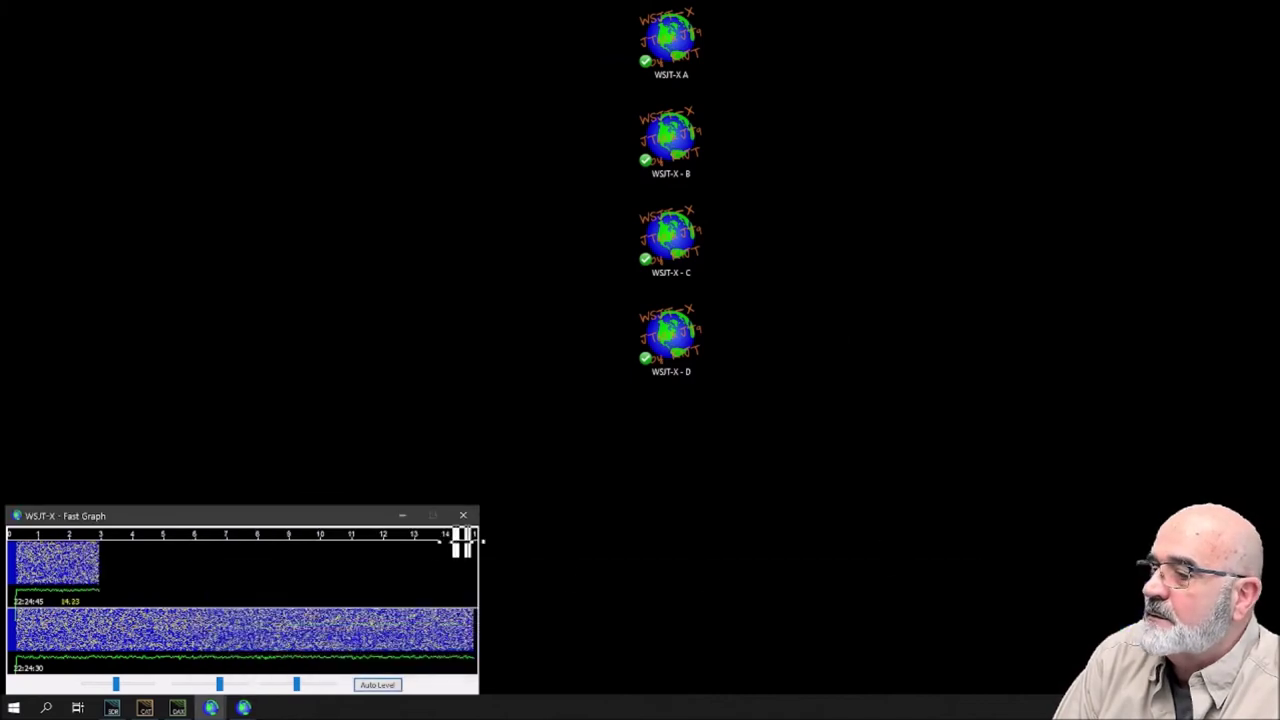
click(405, 516)
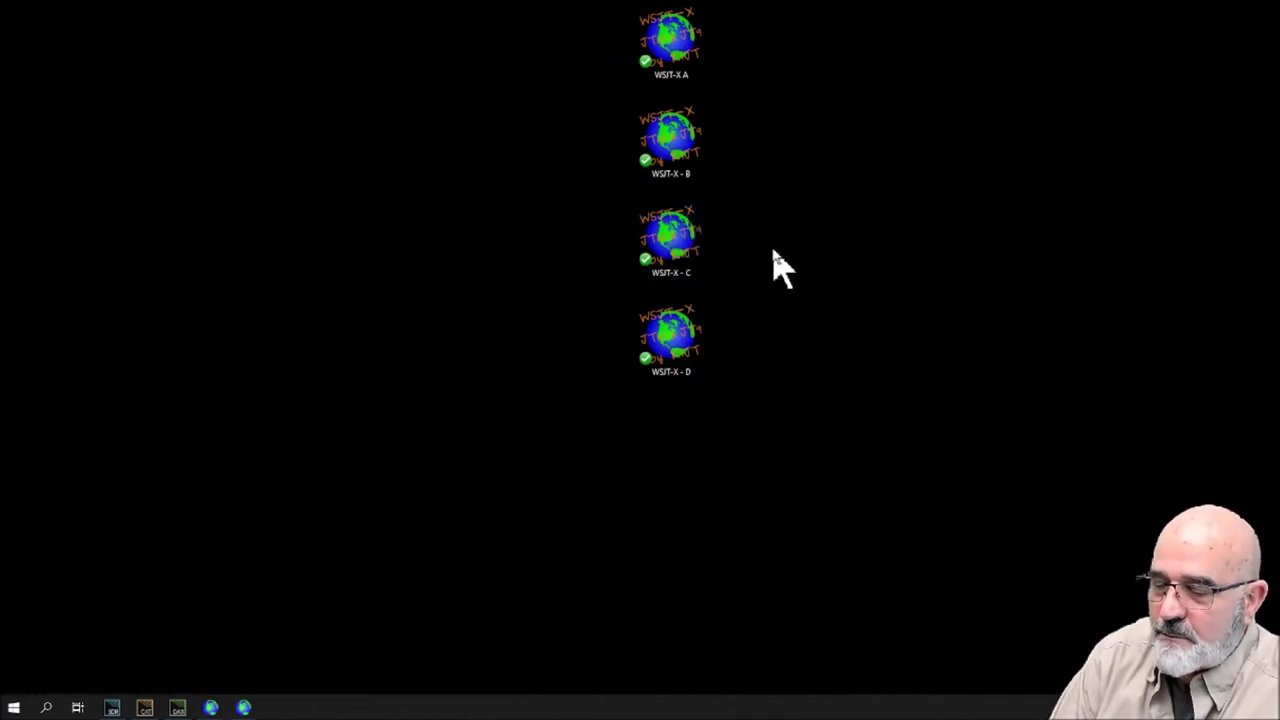
Launch the WSJT-X - C instance, dismiss its rig control error and open its settings
click(688, 250)
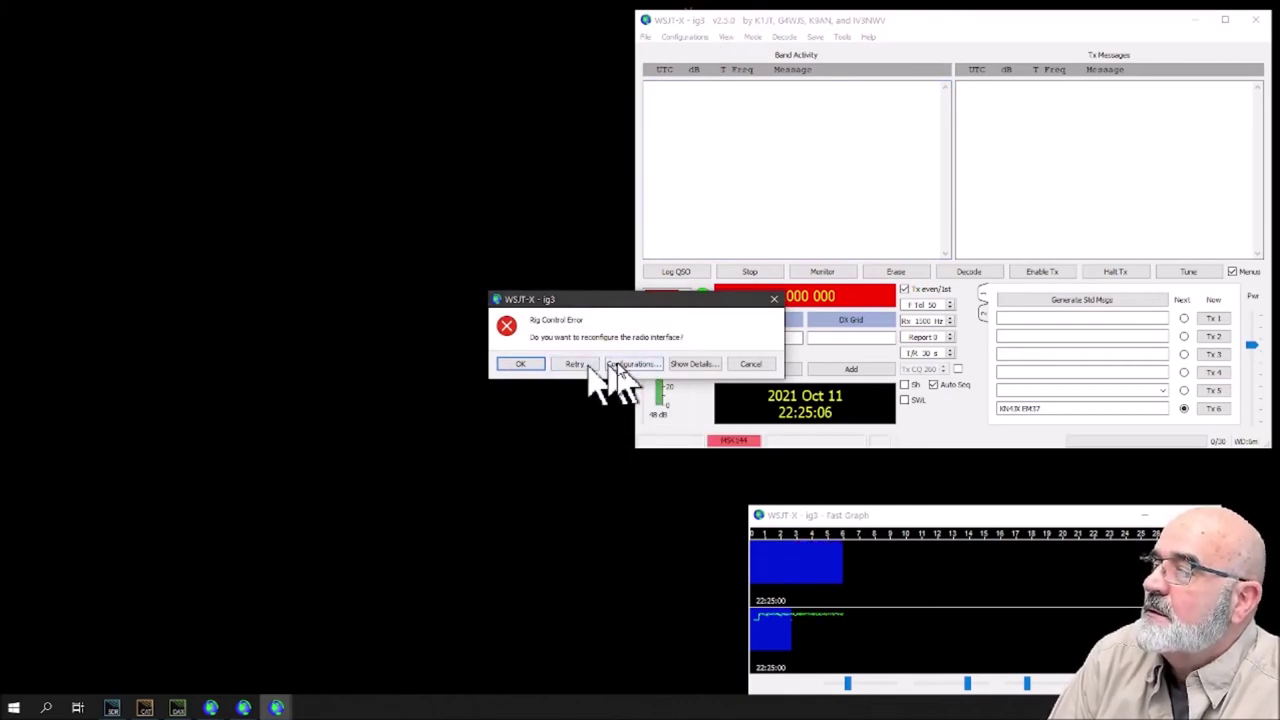
click(645, 366)
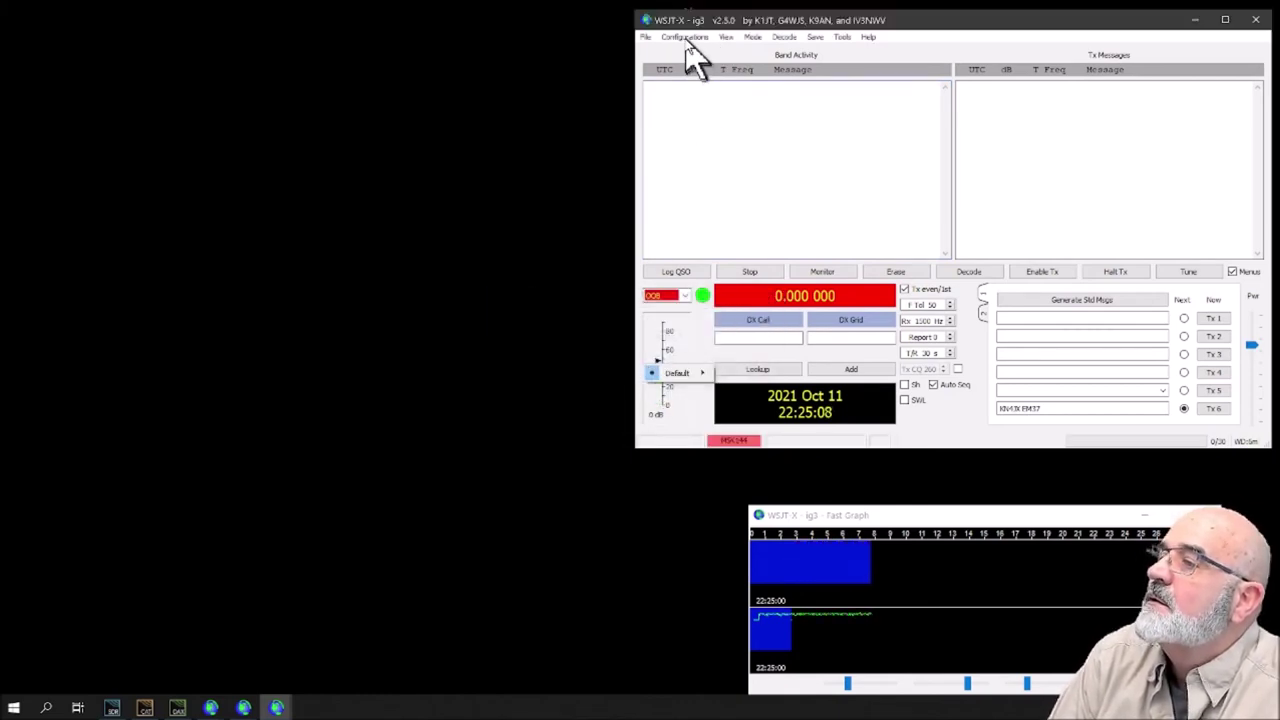
click(646, 37)
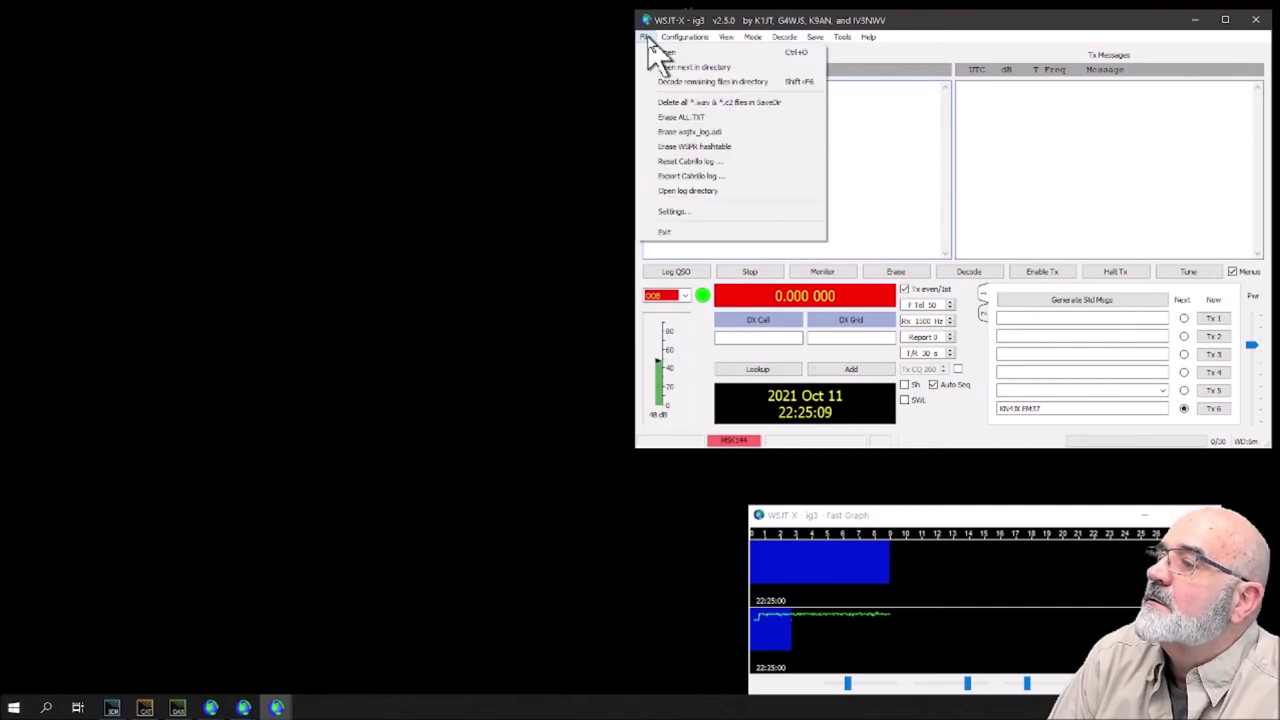
click(684, 215)
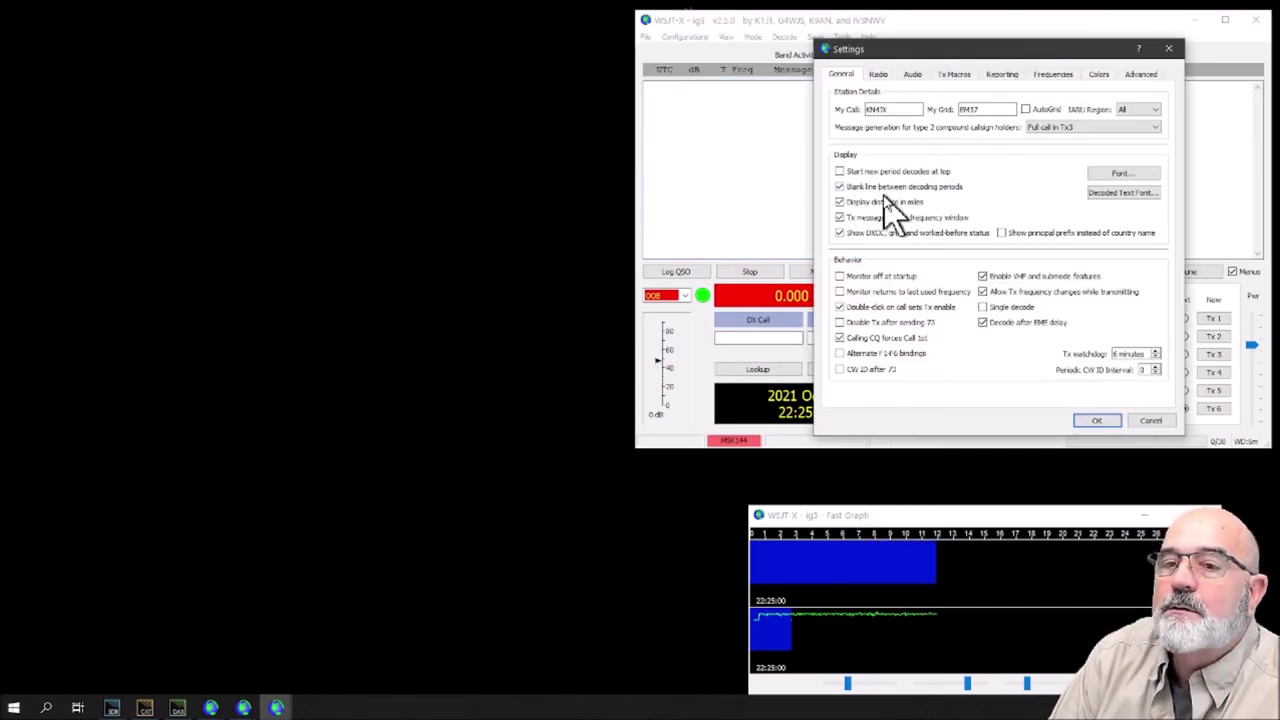
Set the third instance's rig to FlexRadio 6xxx in the radio settings
click(880, 76)
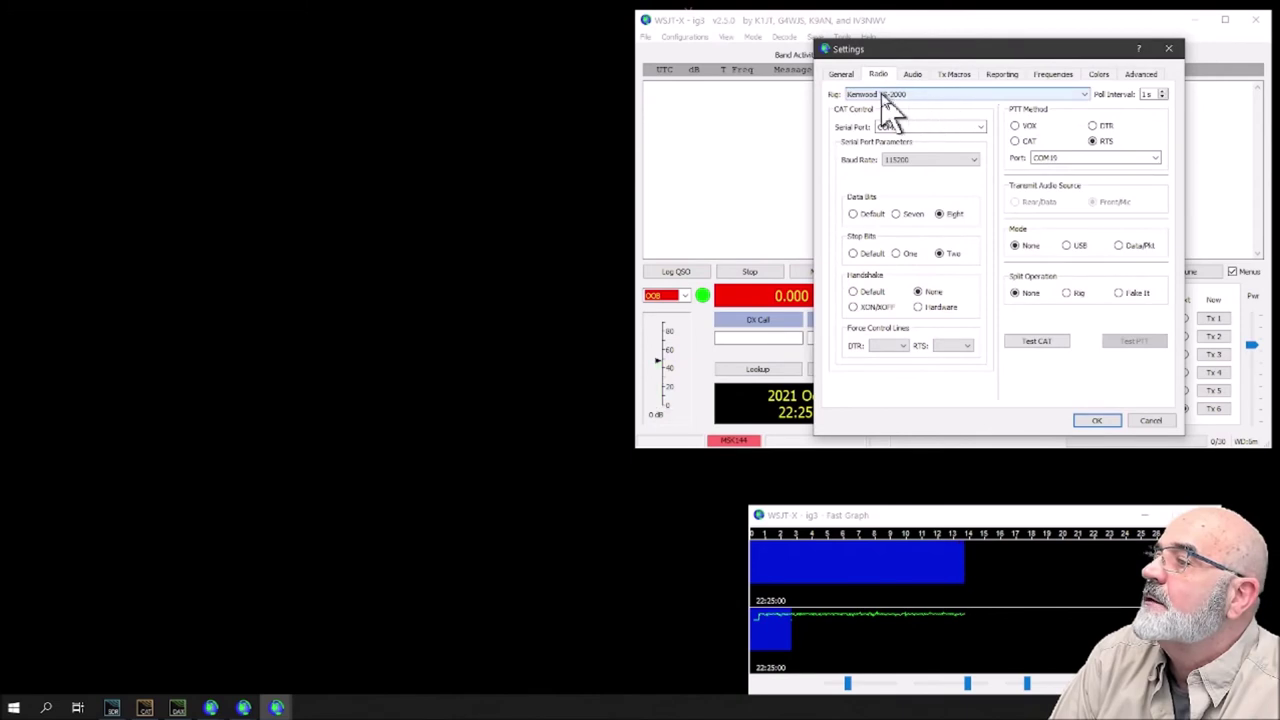
click(1080, 95)
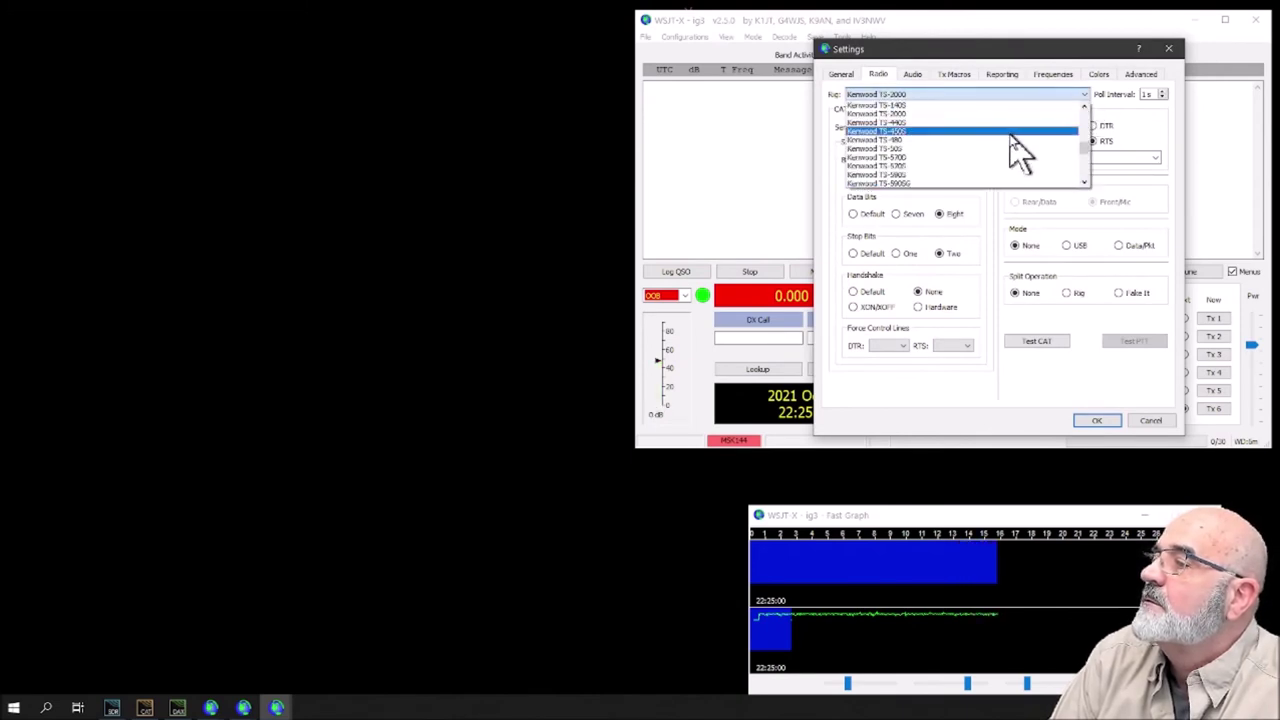
scroll(1012, 155, up, 5)
scroll(1008, 160, up, 3)
scroll(1008, 158, up, 6)
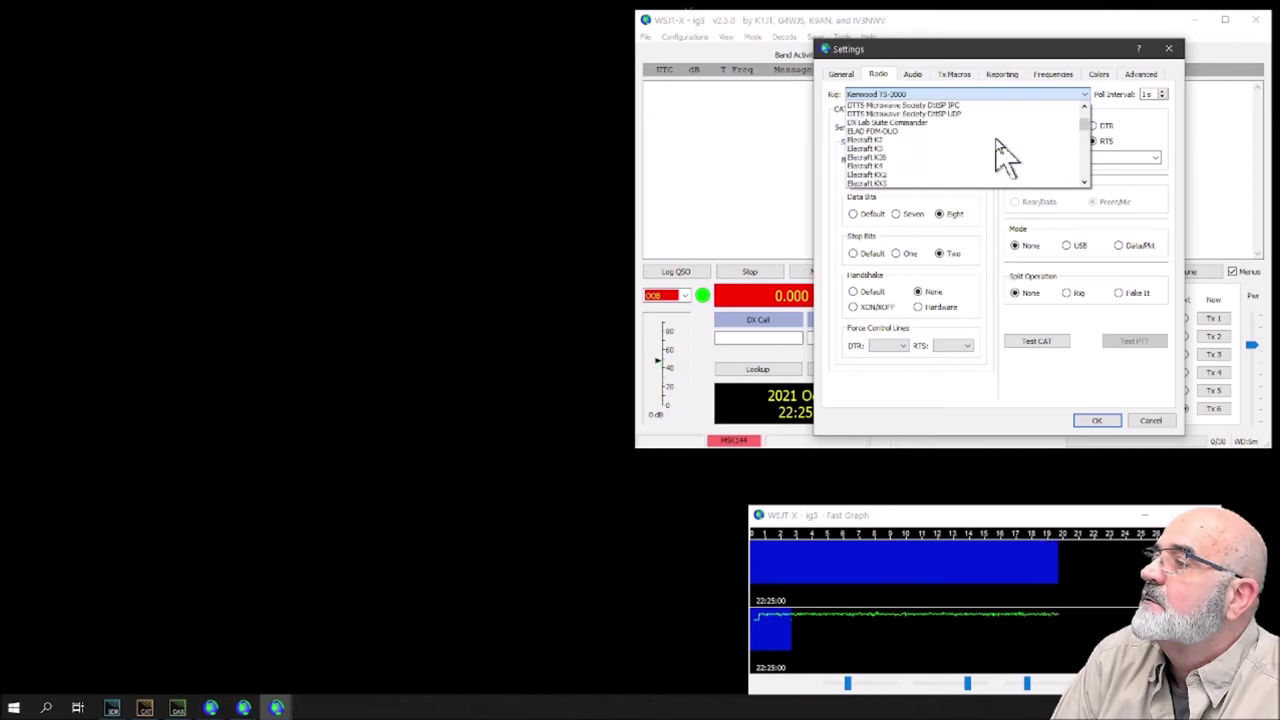
scroll(1000, 155, down, 2)
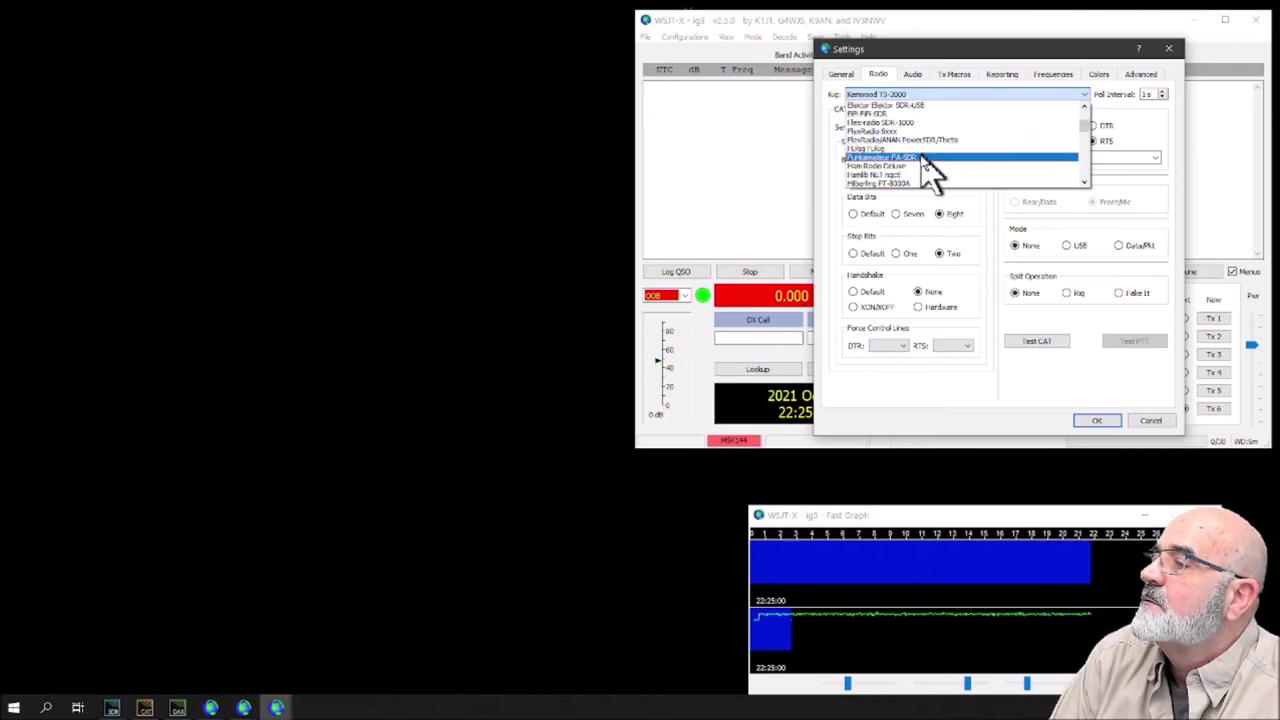
scroll(930, 178, down, 2)
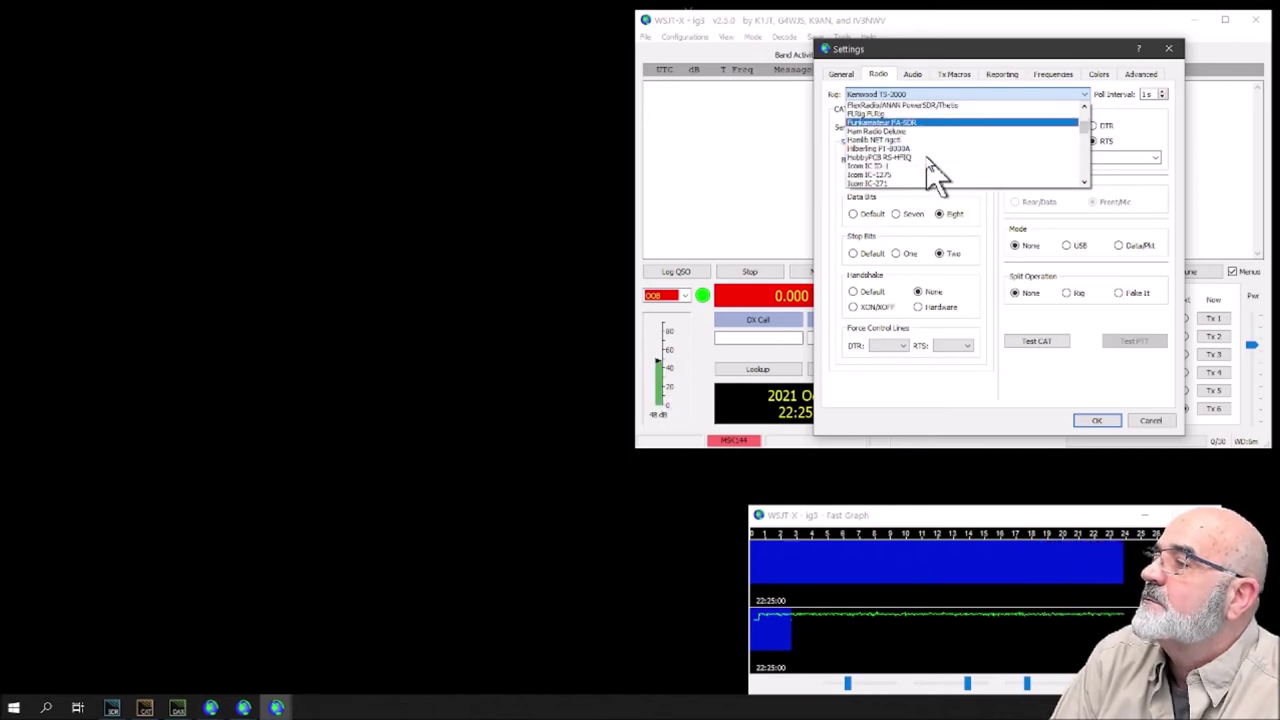
scroll(930, 180, down, 2)
scroll(930, 180, up, 2)
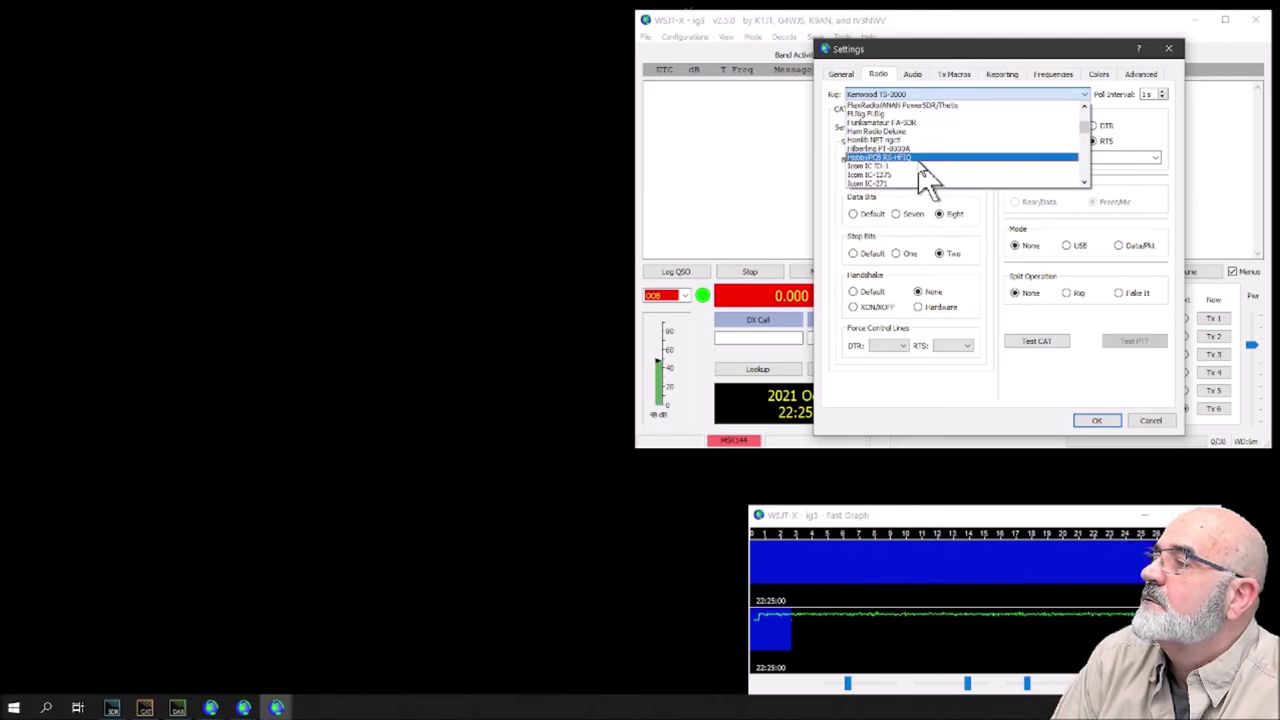
scroll(925, 178, up, 2)
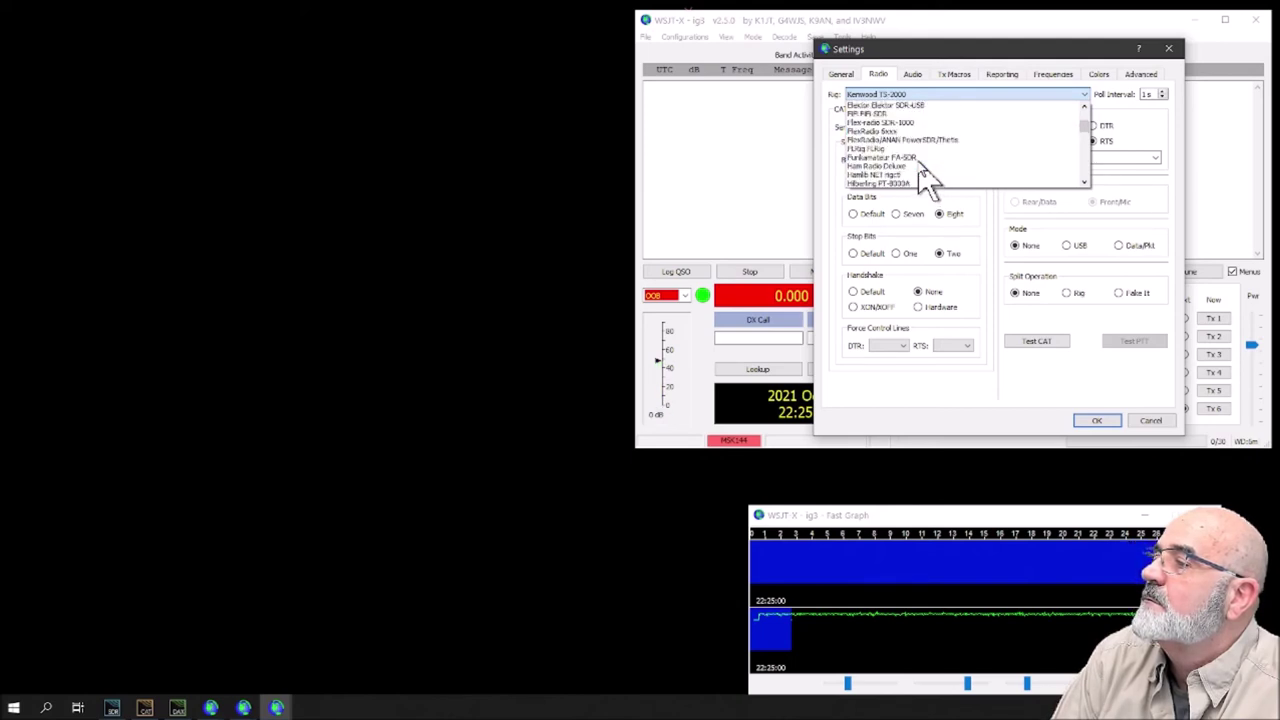
click(905, 140)
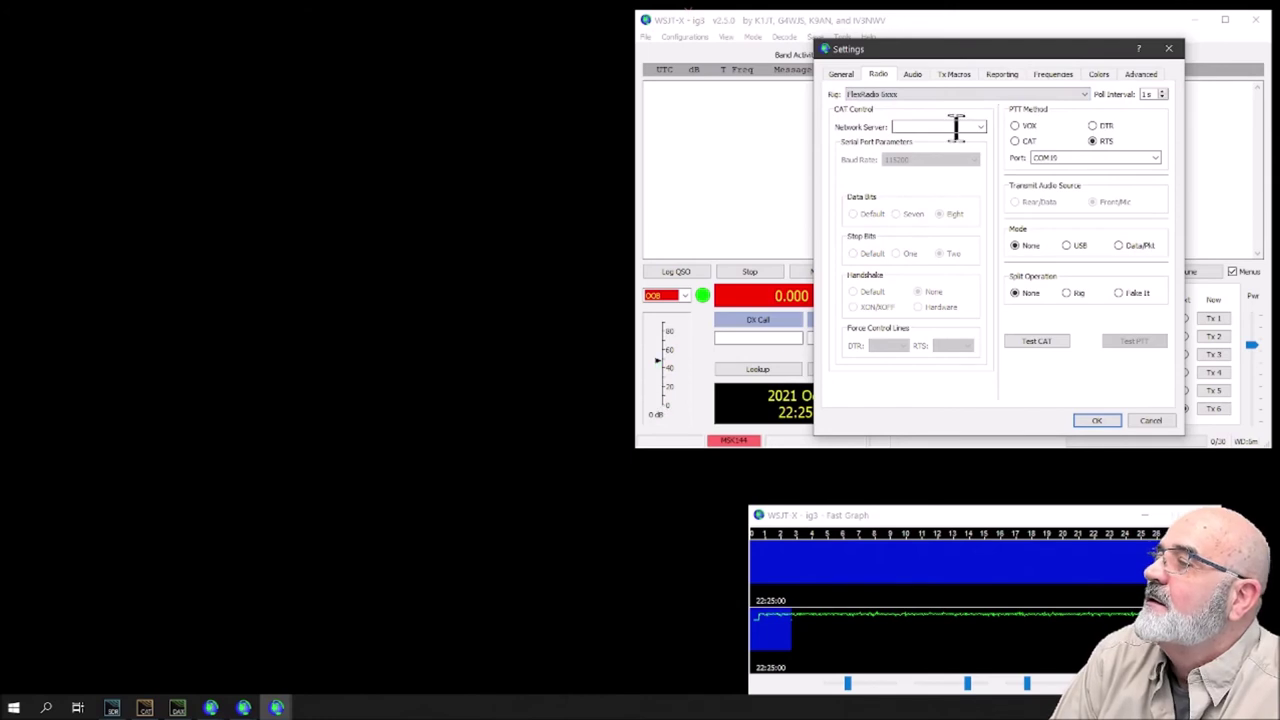
Paste 127.0.0.1:5005 as the CAT network server and set the PTT method to CAT
click(953, 126)
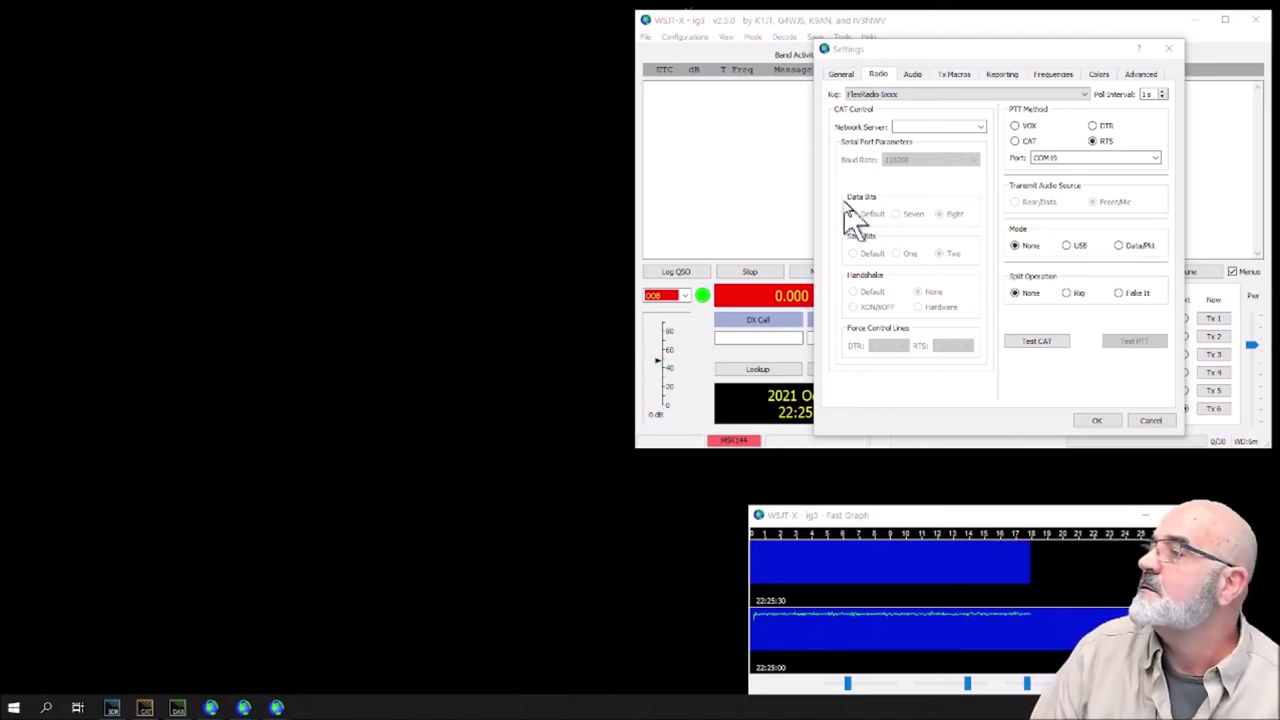
click(916, 127)
right_click(916, 127)
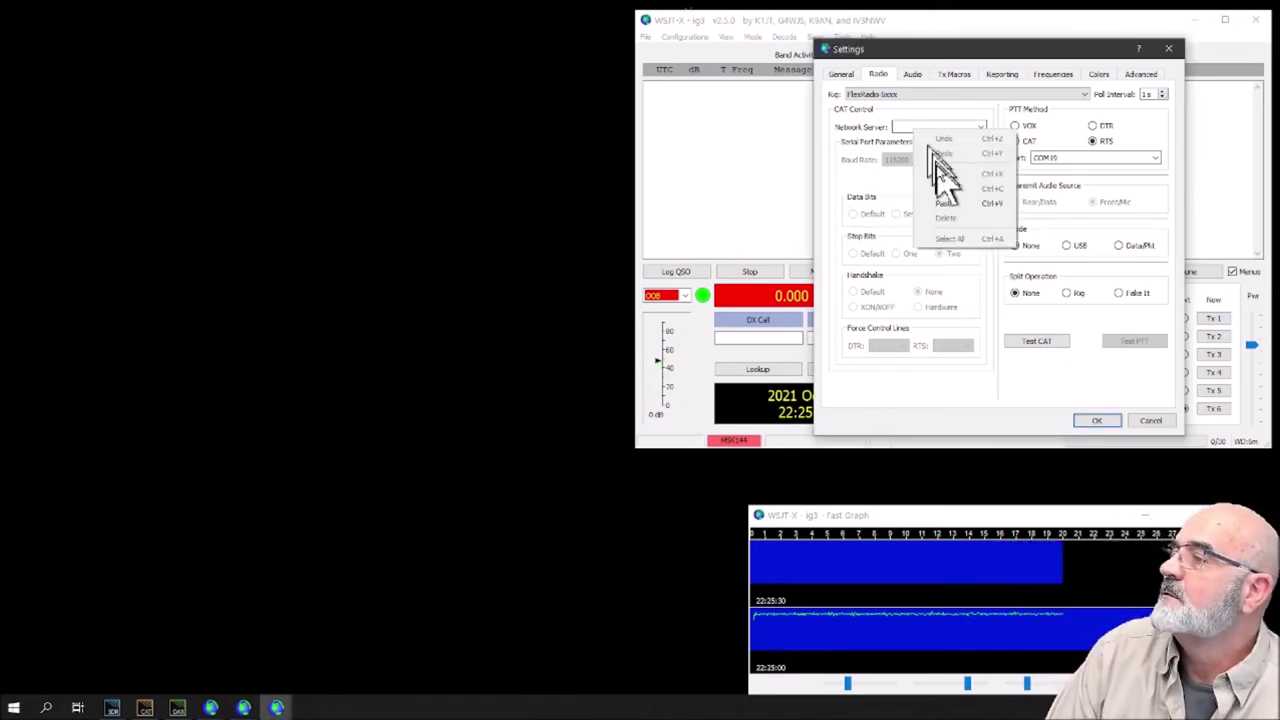
click(945, 205)
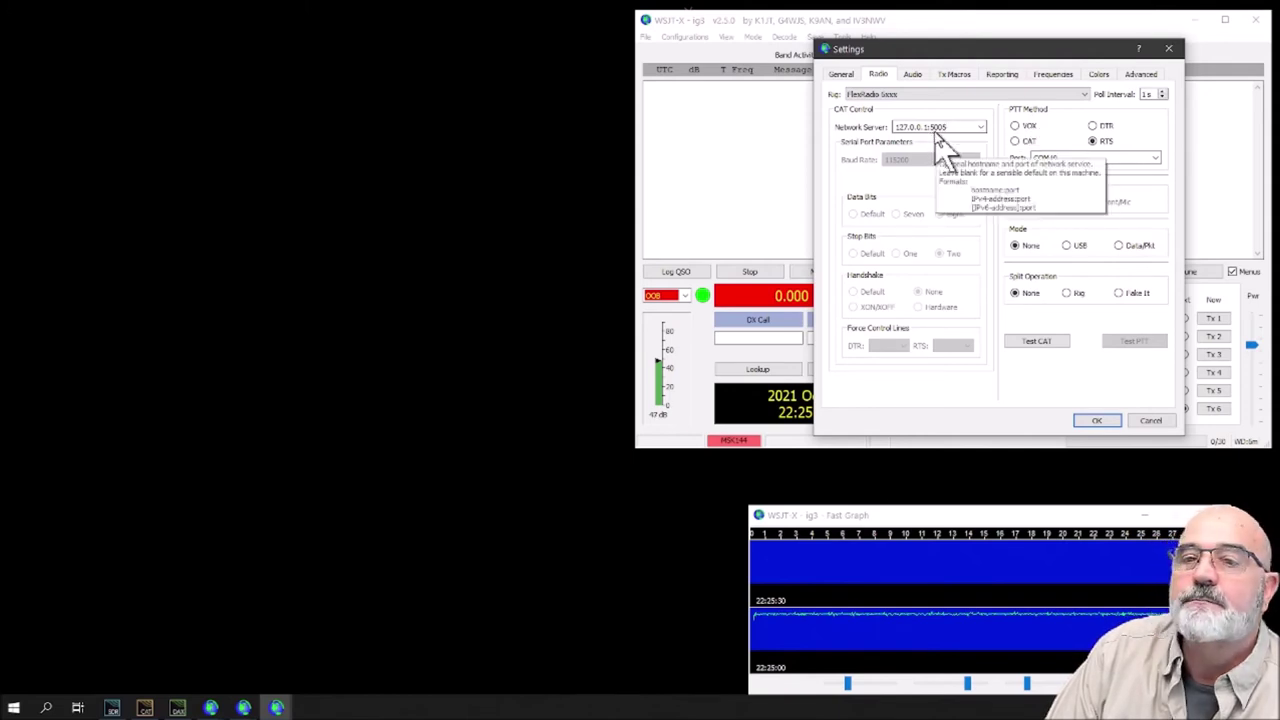
click(1018, 143)
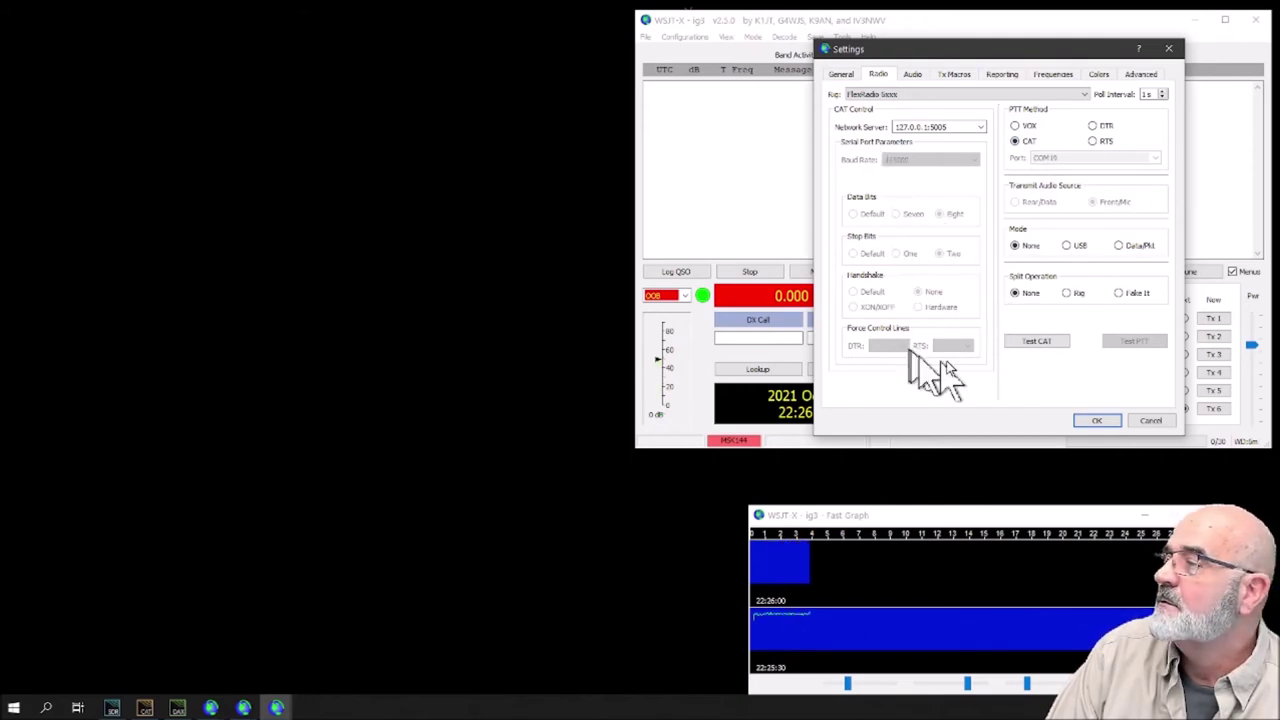
Test the CAT and PTT connections, check the general settings and save the third instance's configuration
click(1052, 346)
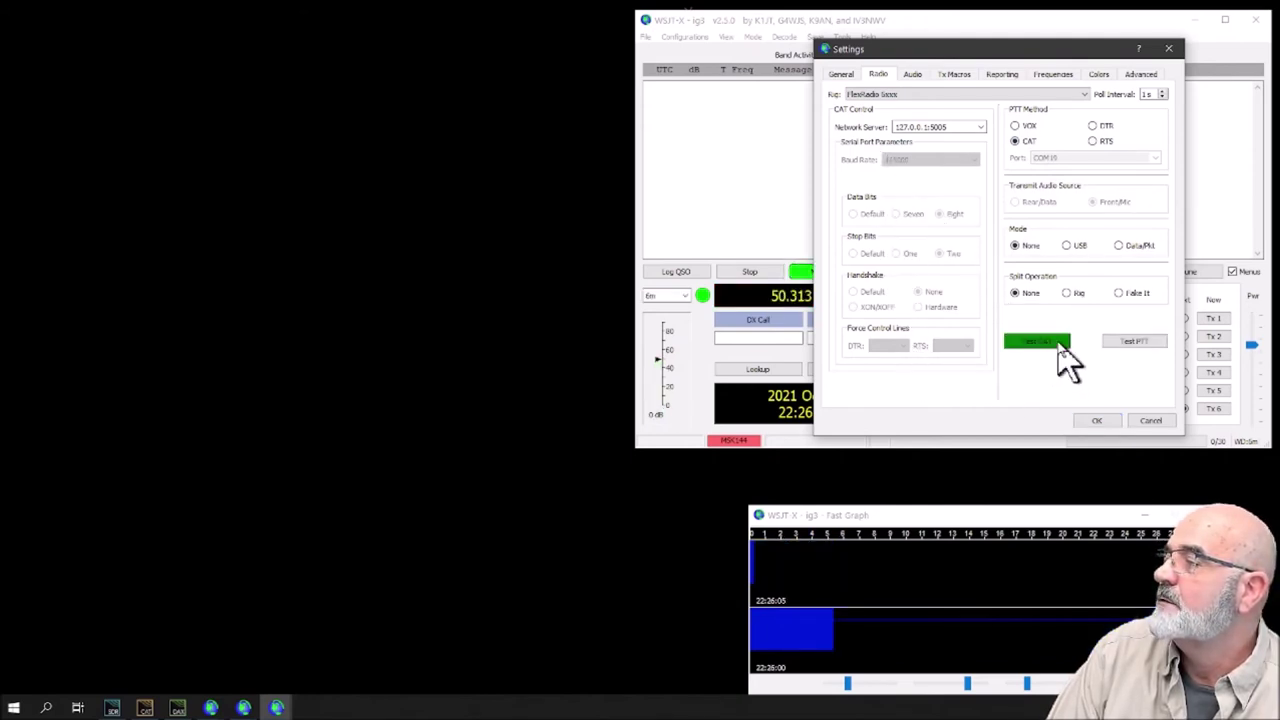
click(1120, 345)
click(1122, 346)
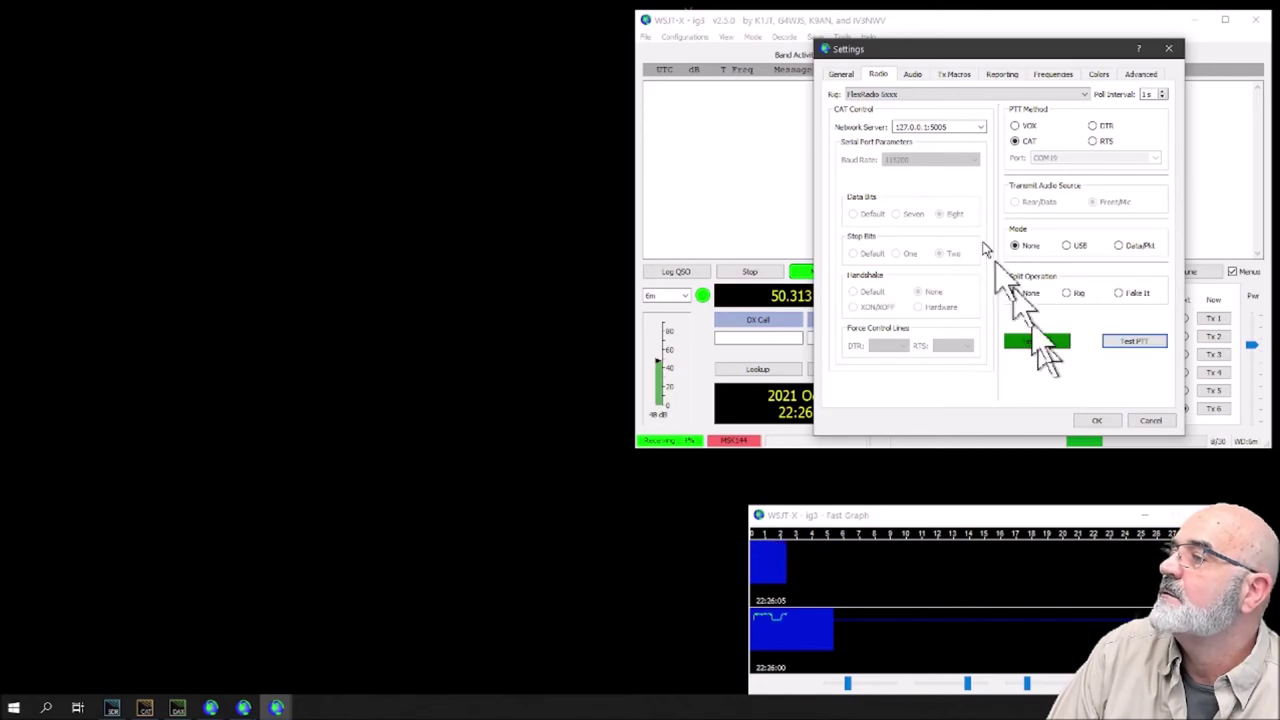
click(846, 76)
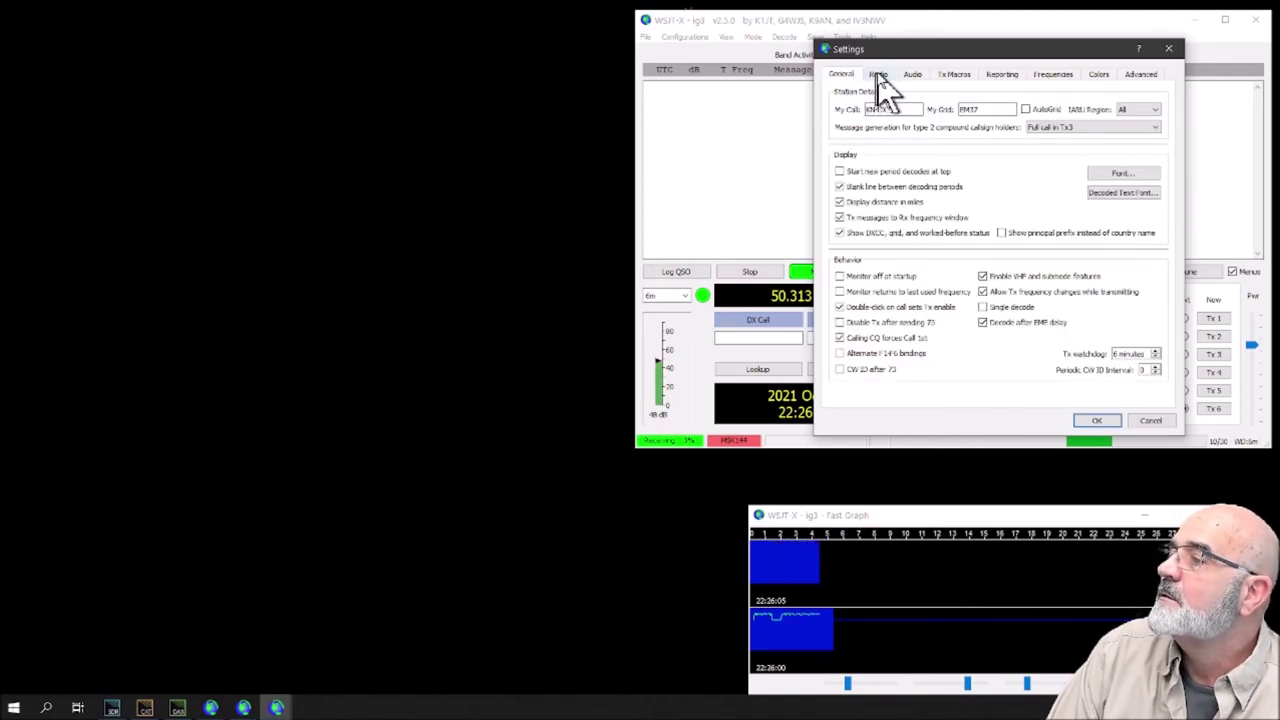
click(876, 75)
click(1103, 422)
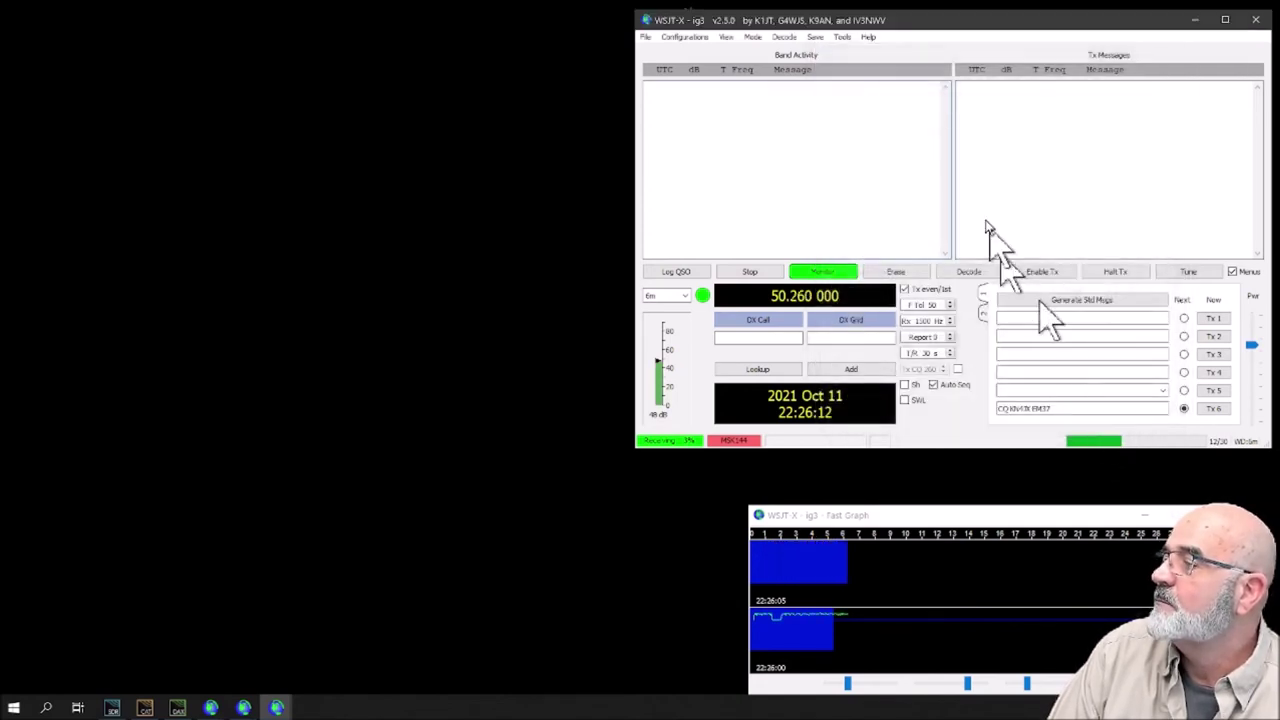
Switch the third instance to FT8 mode, check the selected mode and minimize its main window
click(754, 42)
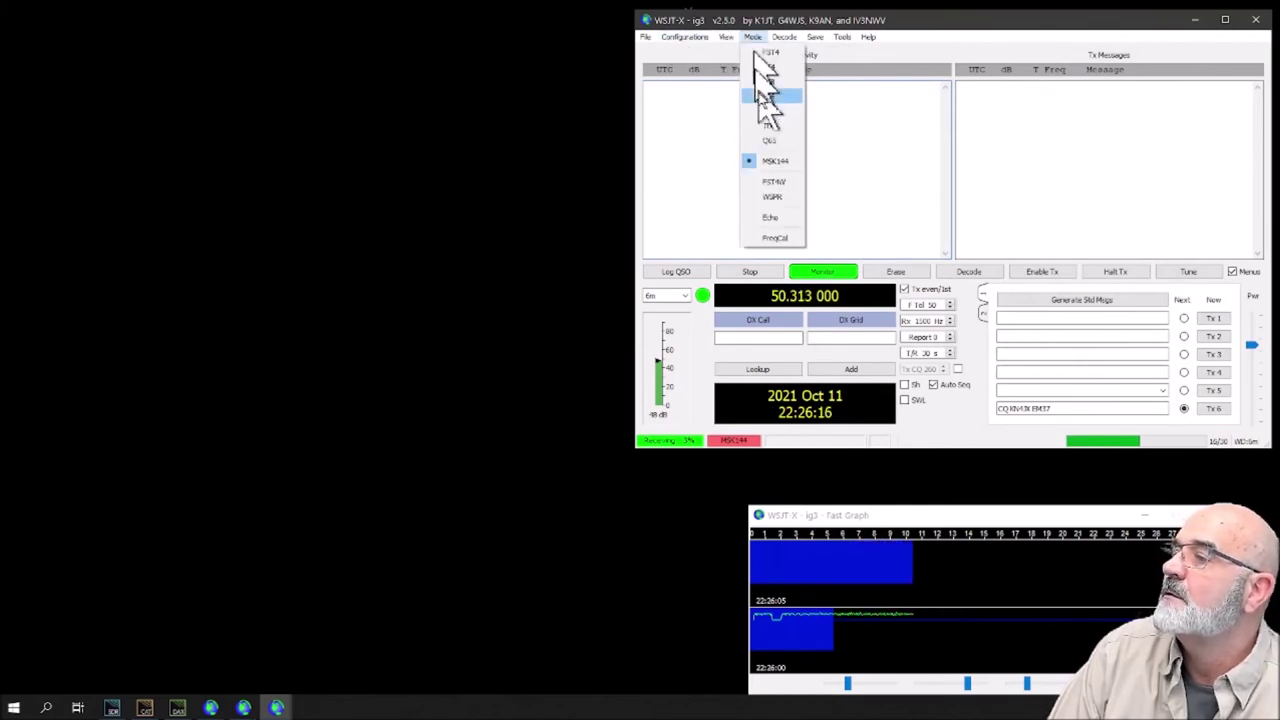
click(769, 86)
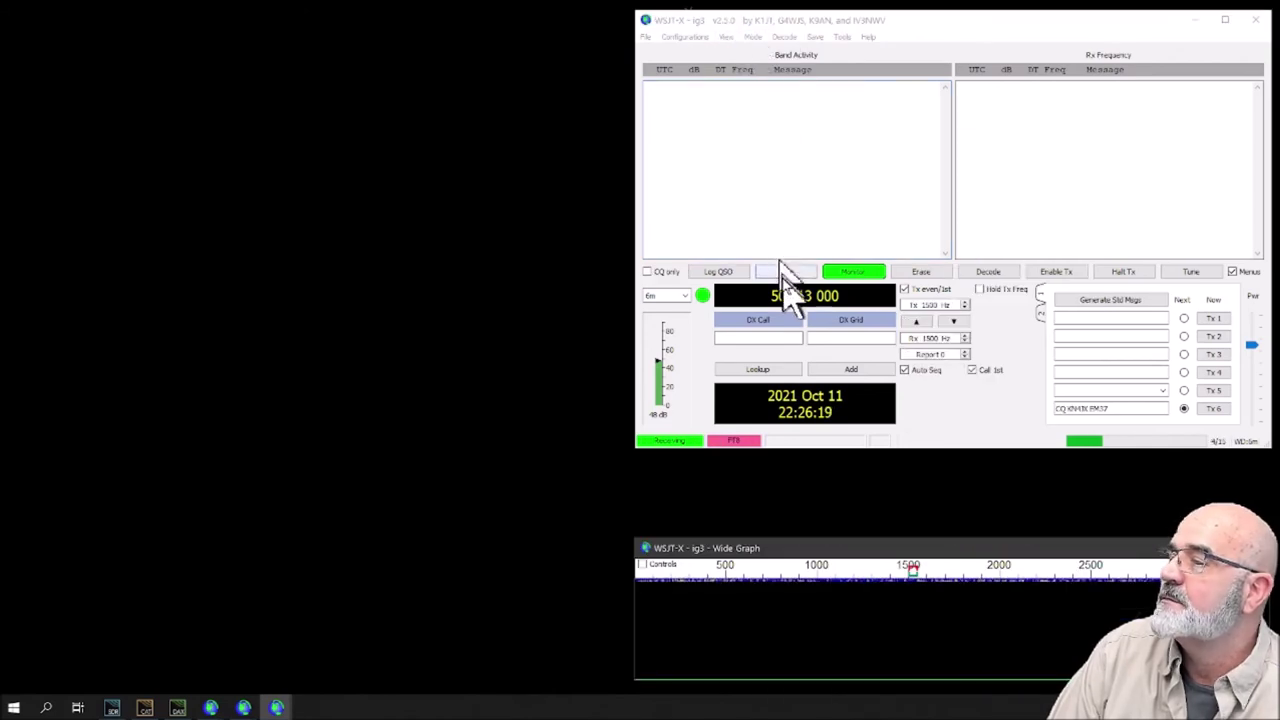
click(756, 42)
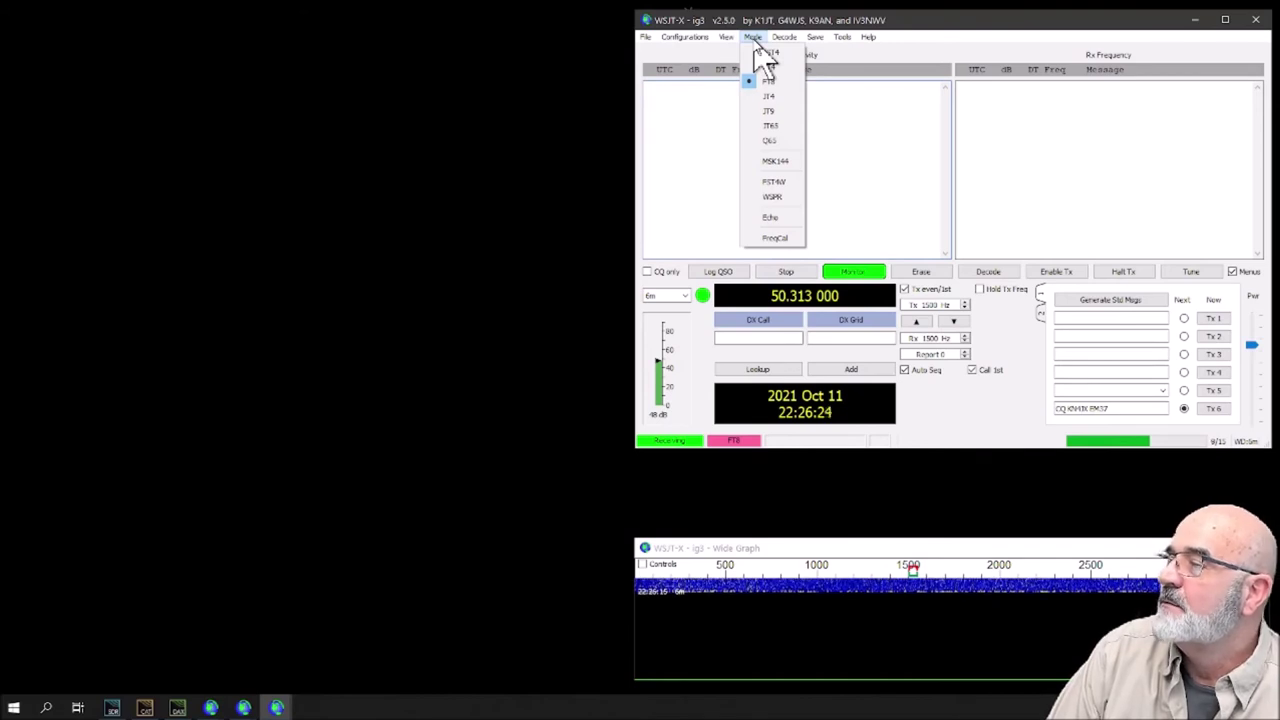
click(757, 40)
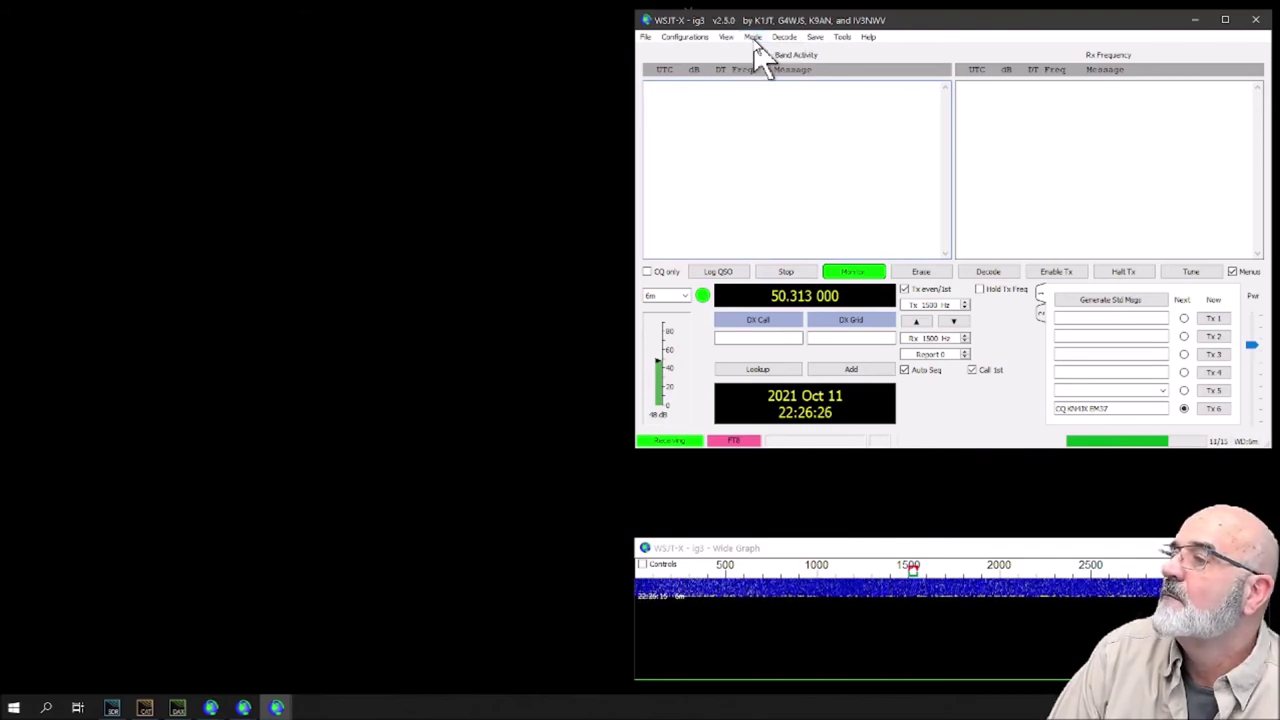
click(1194, 19)
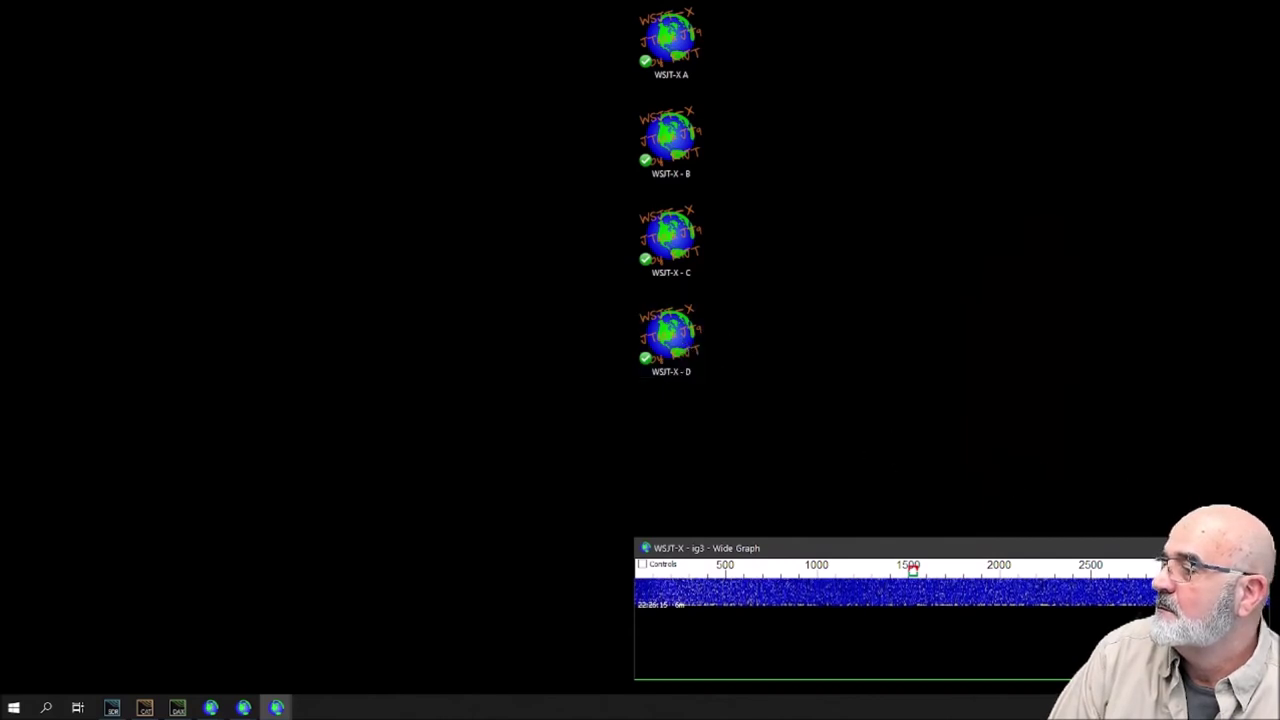
Launch the fourth WSJT-X instance, WSJT-X - D, and open its settings
click(652, 364)
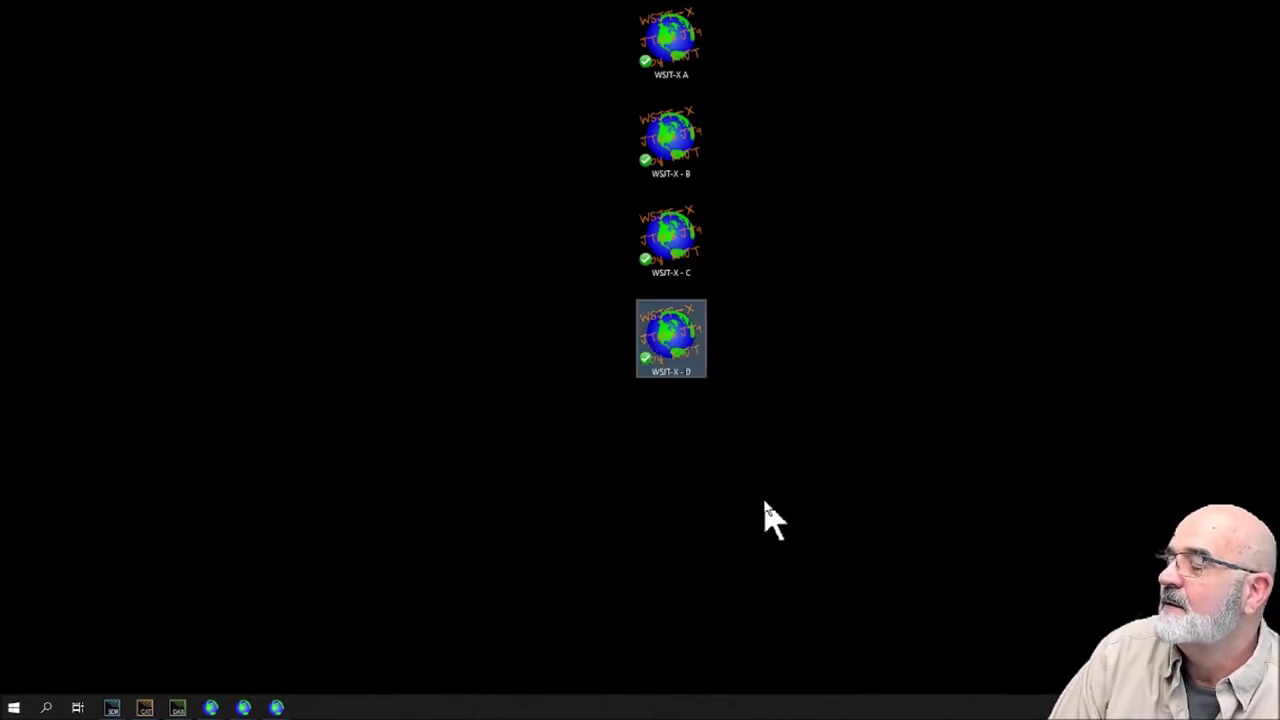
key(Return)
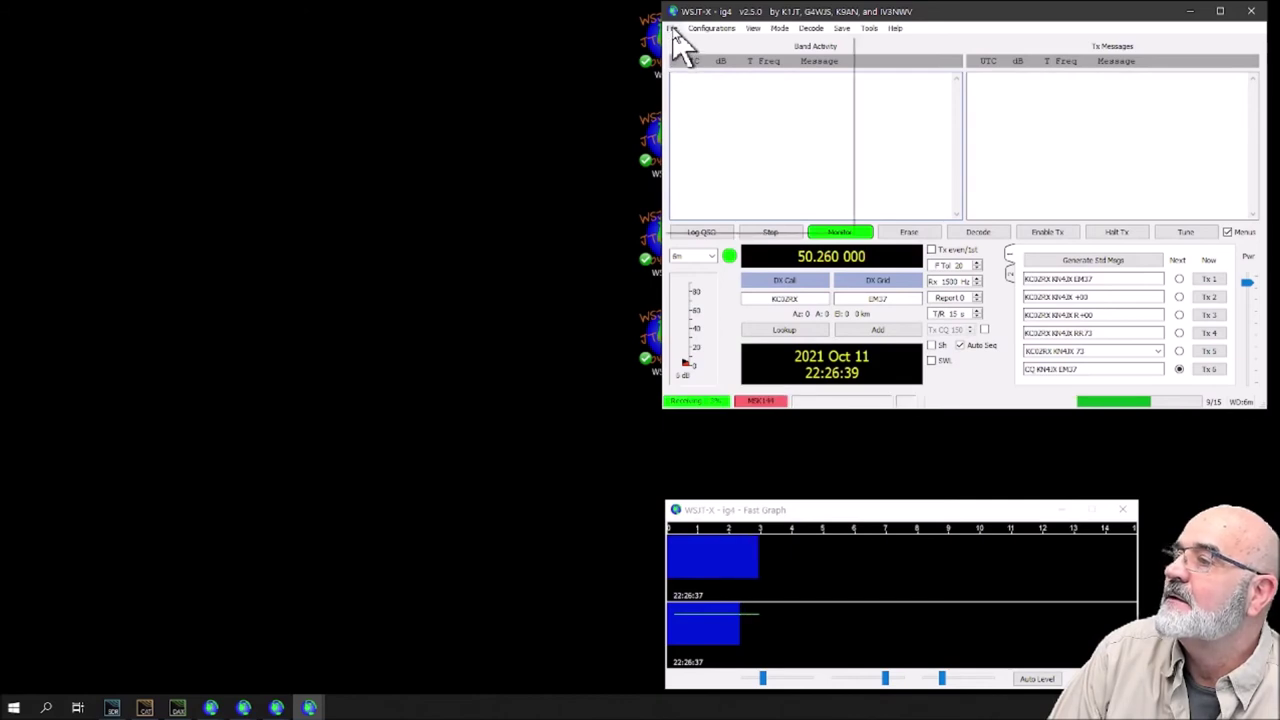
click(673, 29)
click(712, 203)
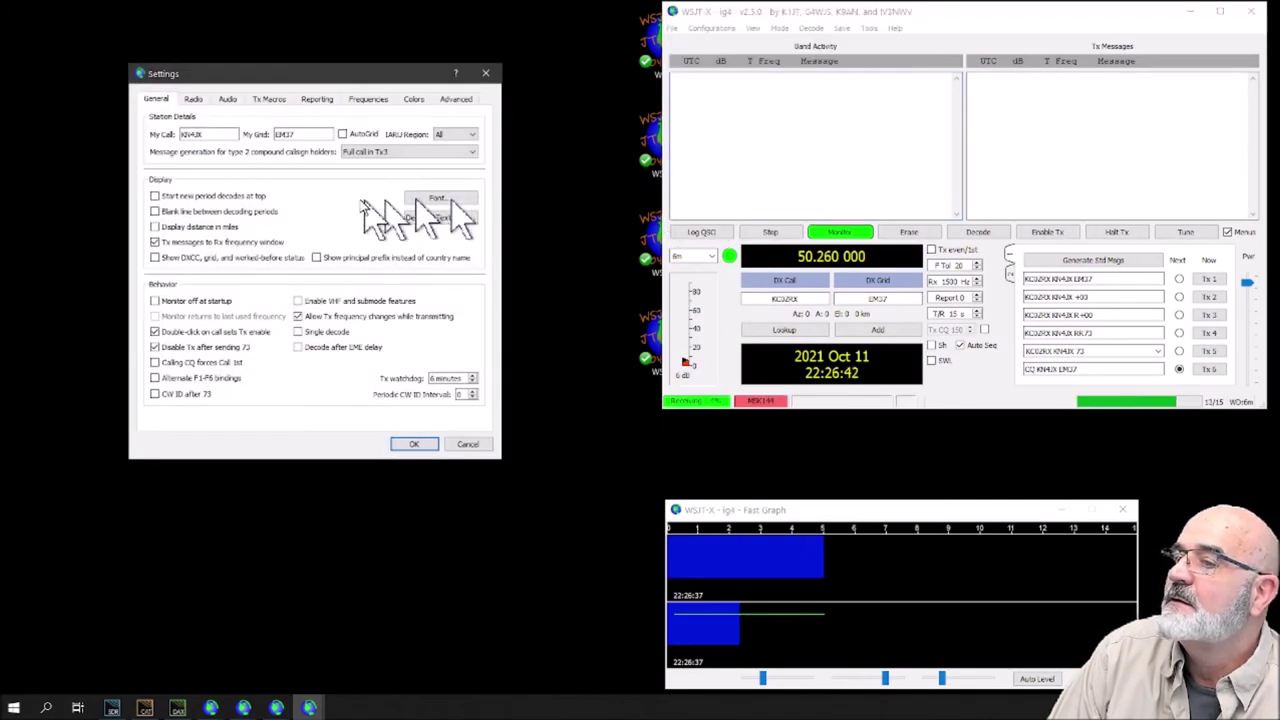
Set the fourth instance's rig to FlexRadio 6xxx in the radio settings
click(196, 101)
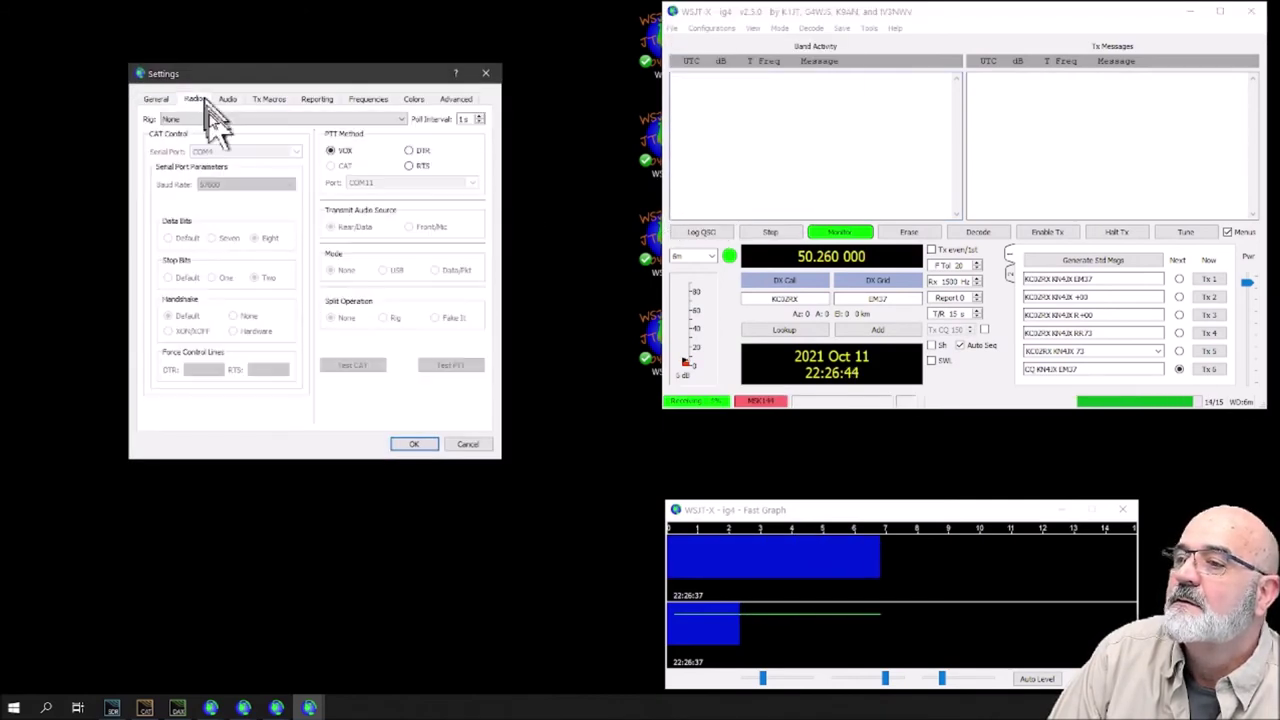
click(400, 120)
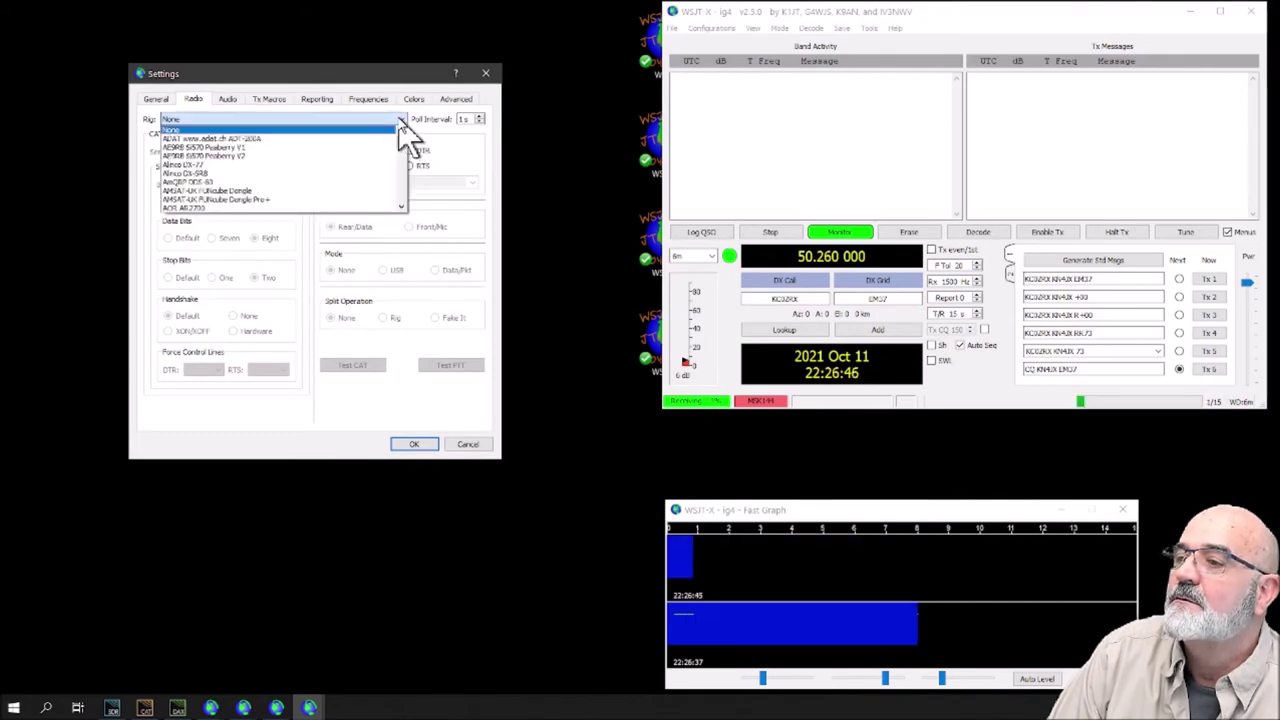
scroll(285, 180, down, 5)
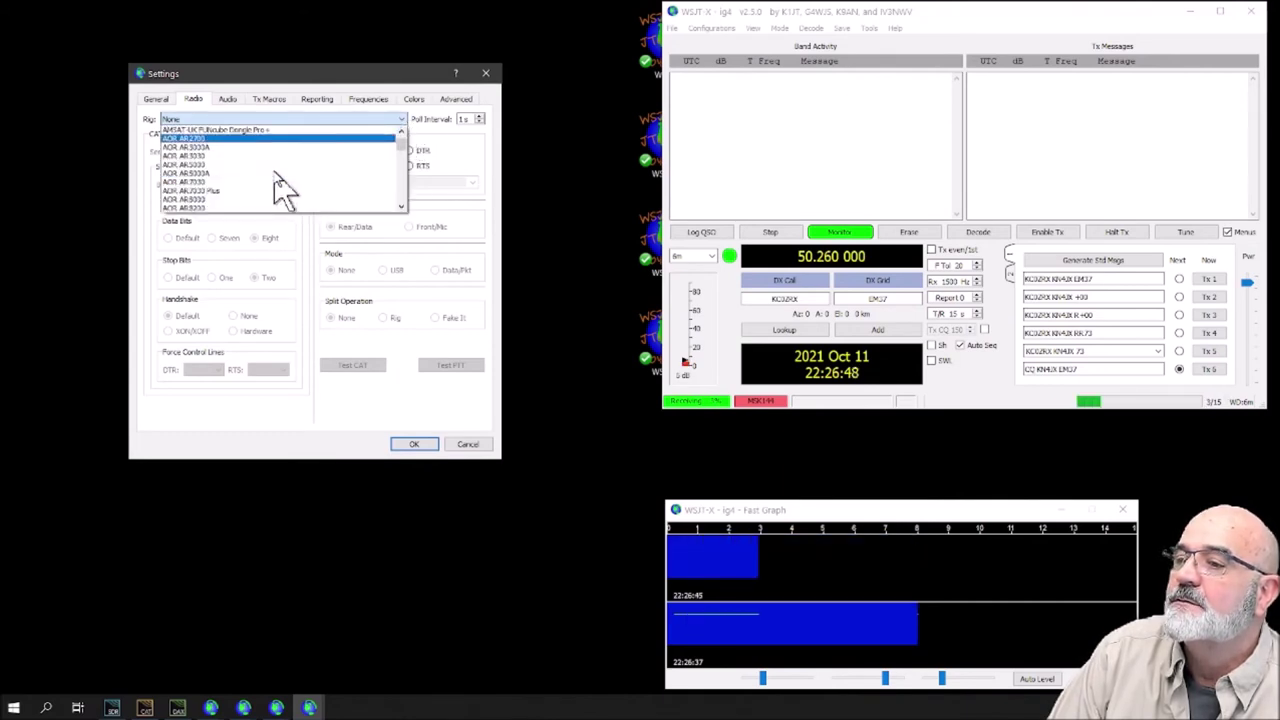
scroll(285, 190, down, 7)
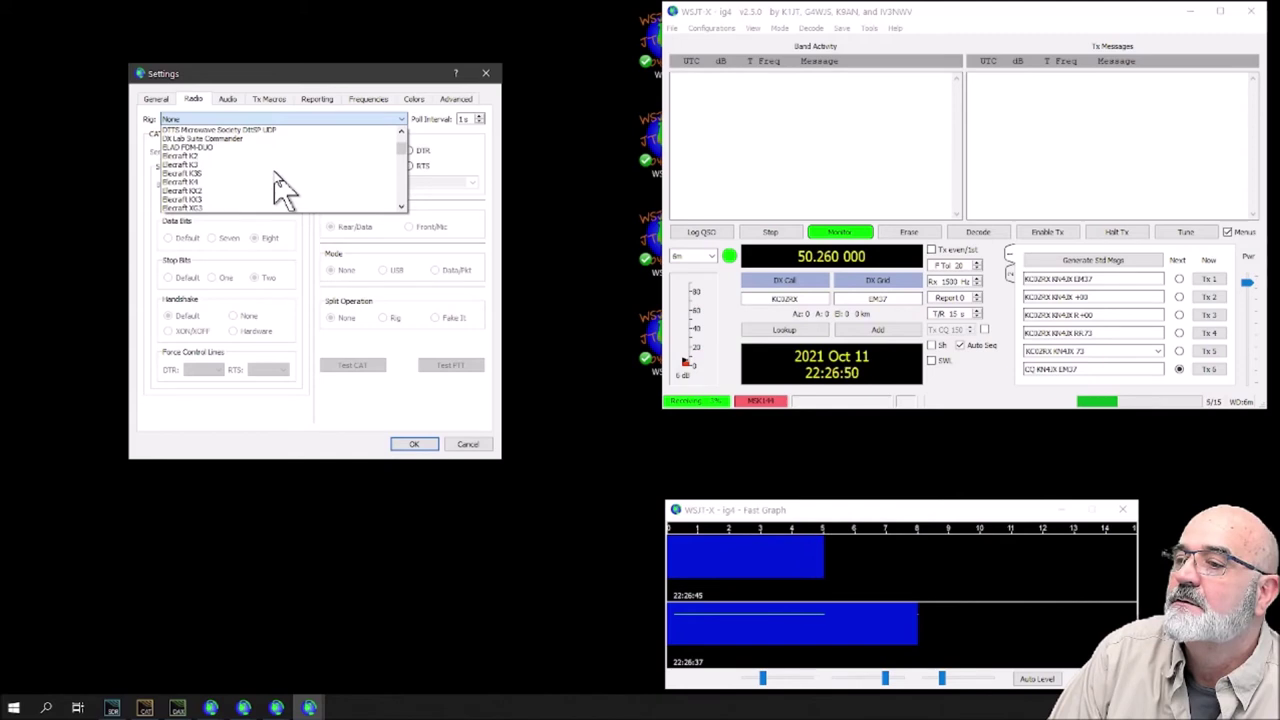
scroll(279, 185, up, 2)
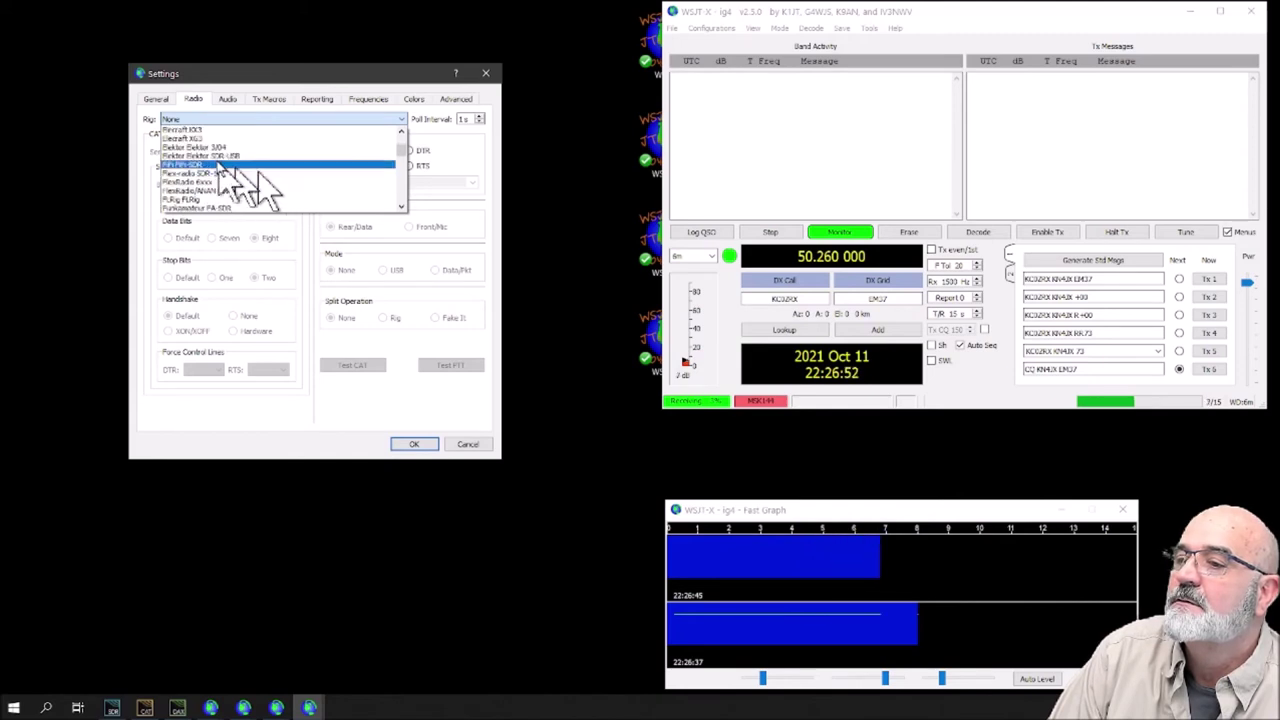
scroll(218, 160, up, 1)
scroll(216, 162, up, 1)
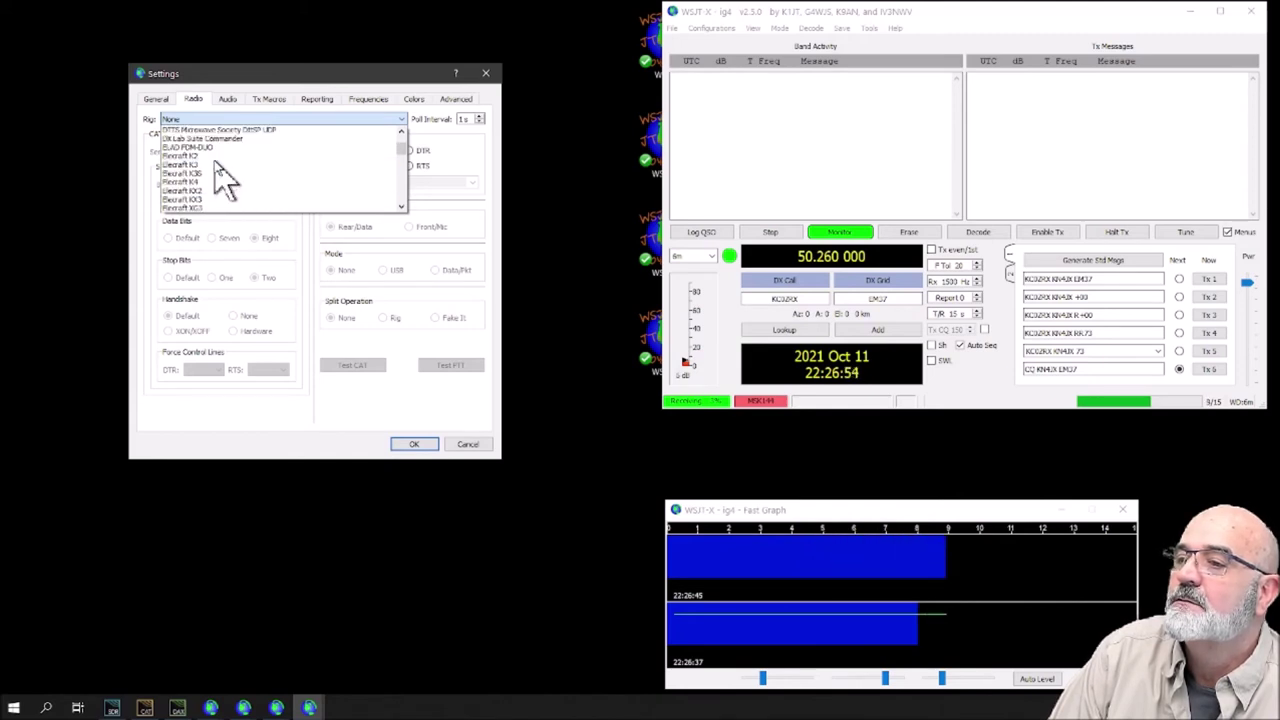
scroll(222, 180, down, 3)
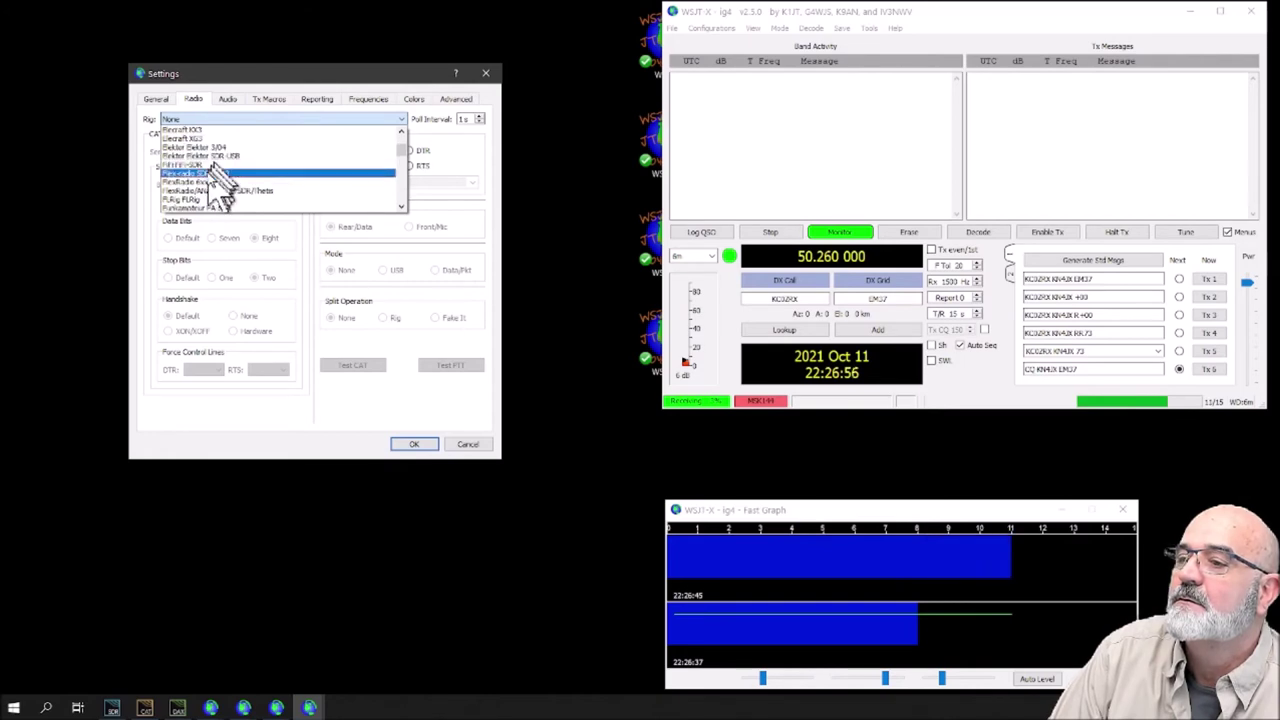
click(214, 184)
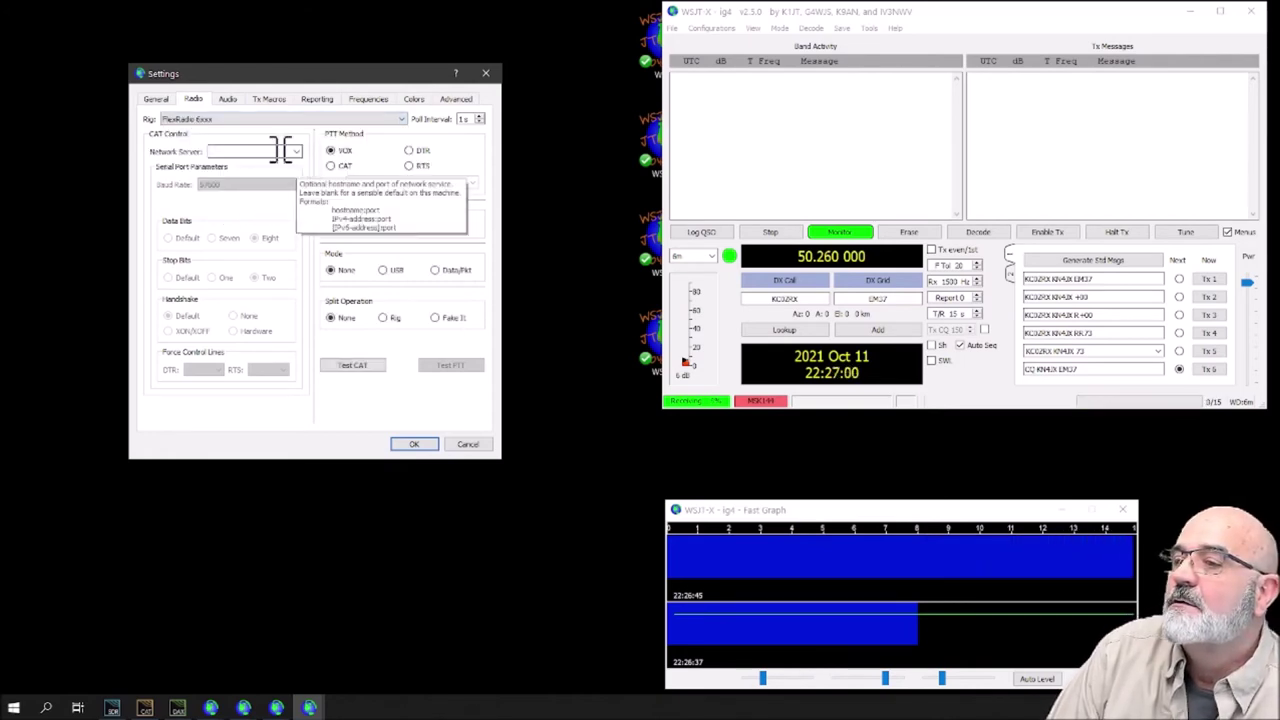
Paste 127.0.0.1:5006 as the fourth instance's CAT network server and set the PTT method to CAT
right_click(262, 149)
click(293, 222)
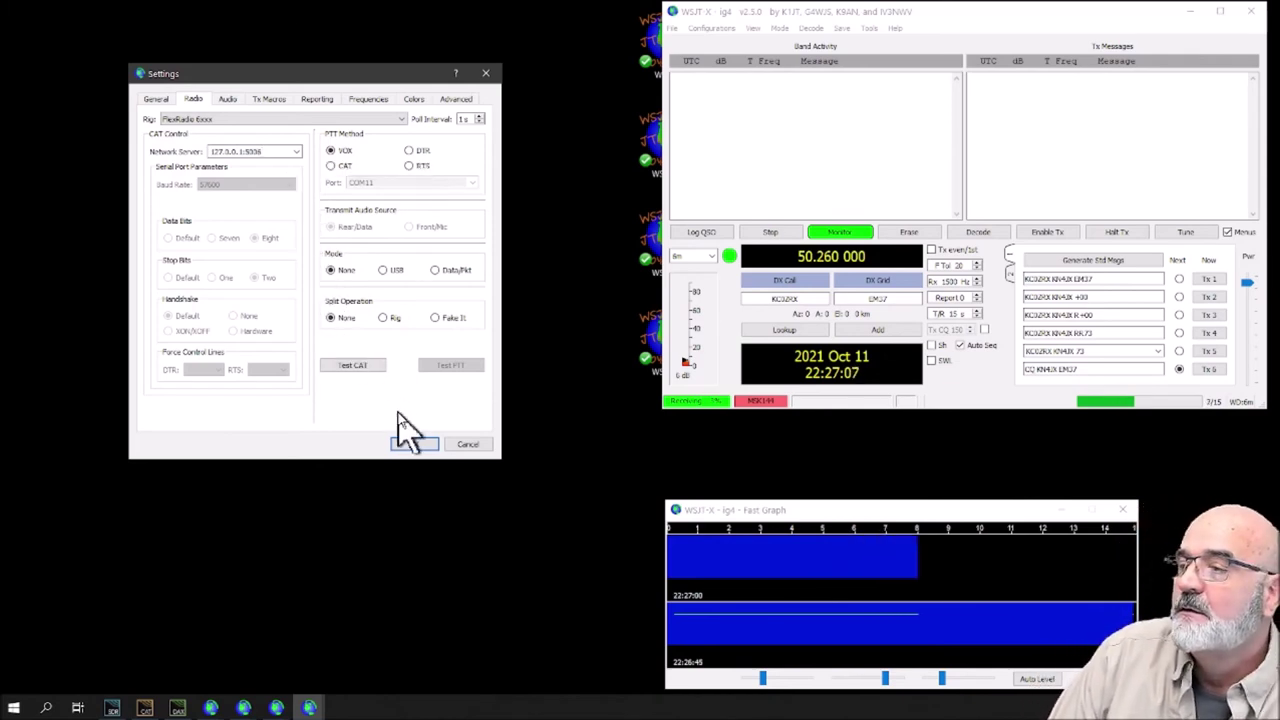
click(331, 165)
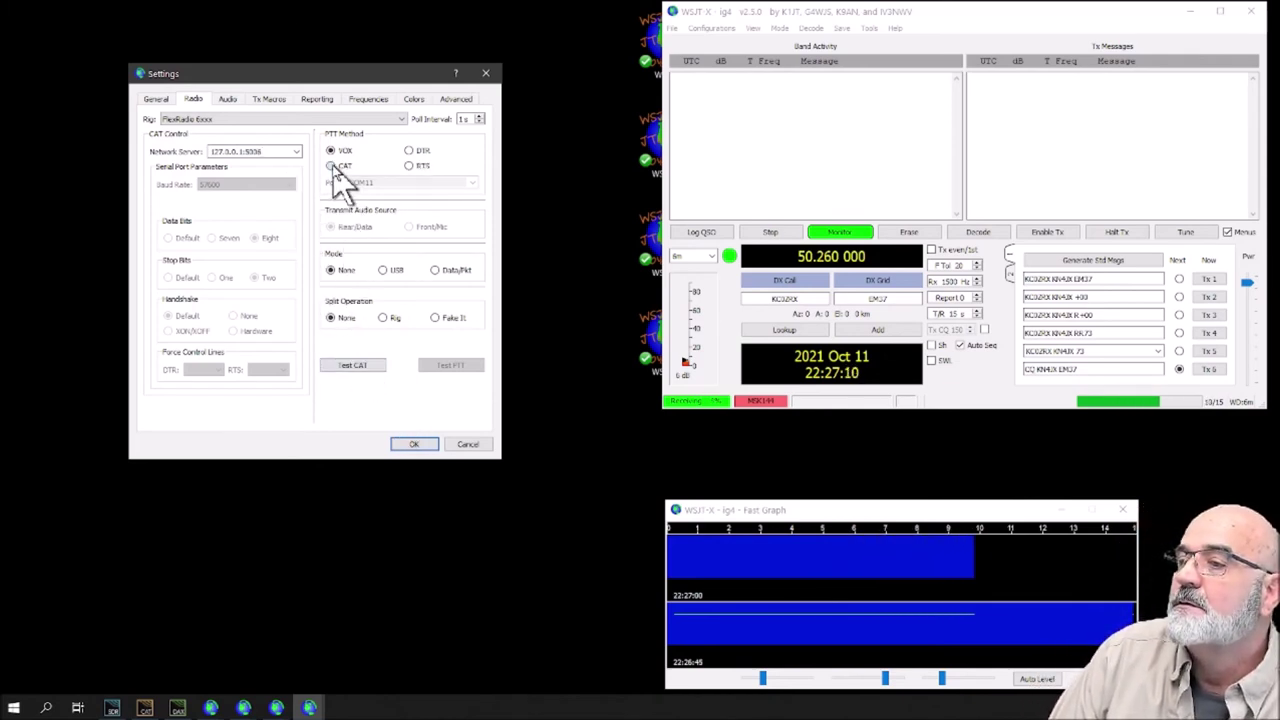
Test the fourth instance's CAT and PTT connections and save the radio settings
click(360, 367)
click(452, 367)
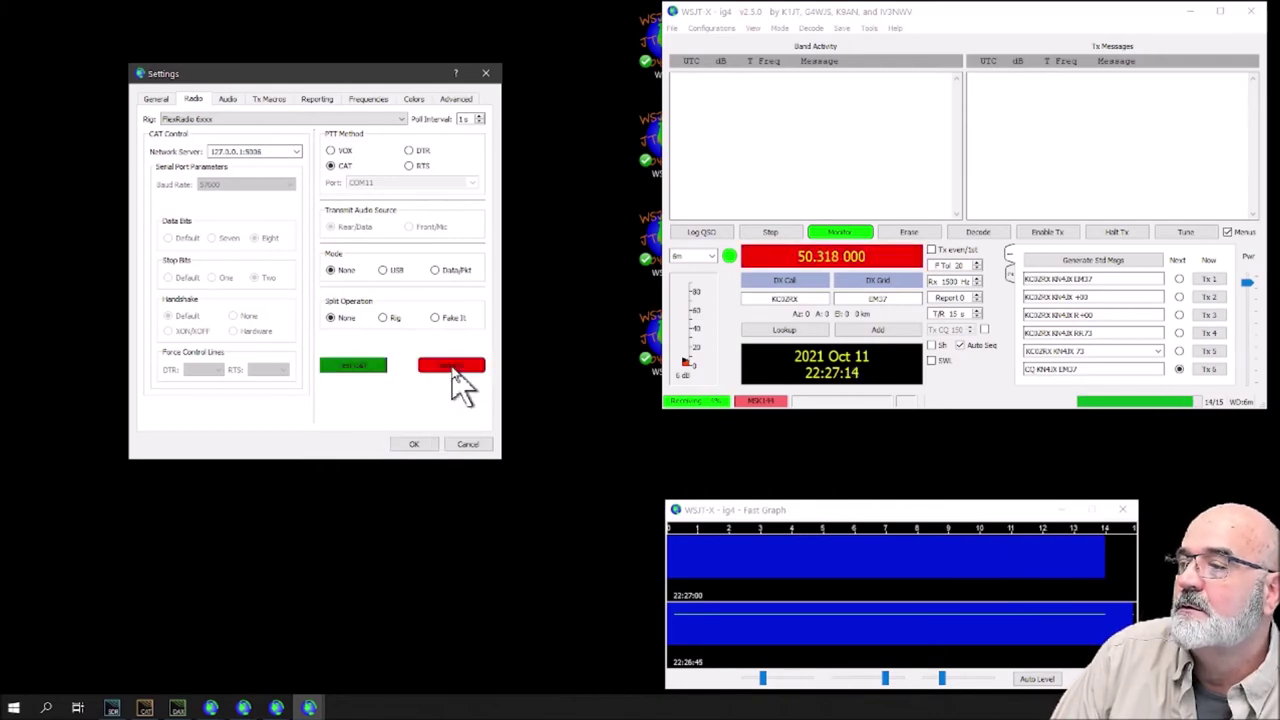
click(418, 446)
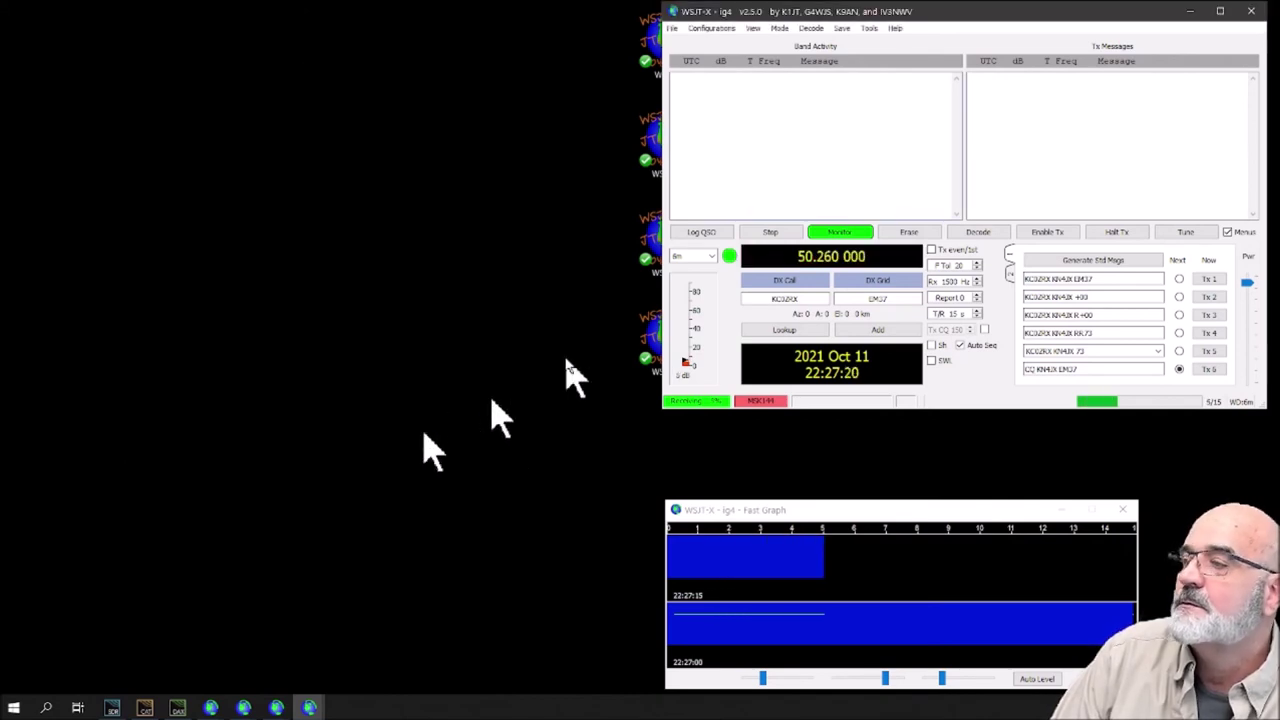
Set the fourth instance's audio input to DAX Audio RX 4 and its output to DAX Audio TX
click(672, 28)
click(700, 203)
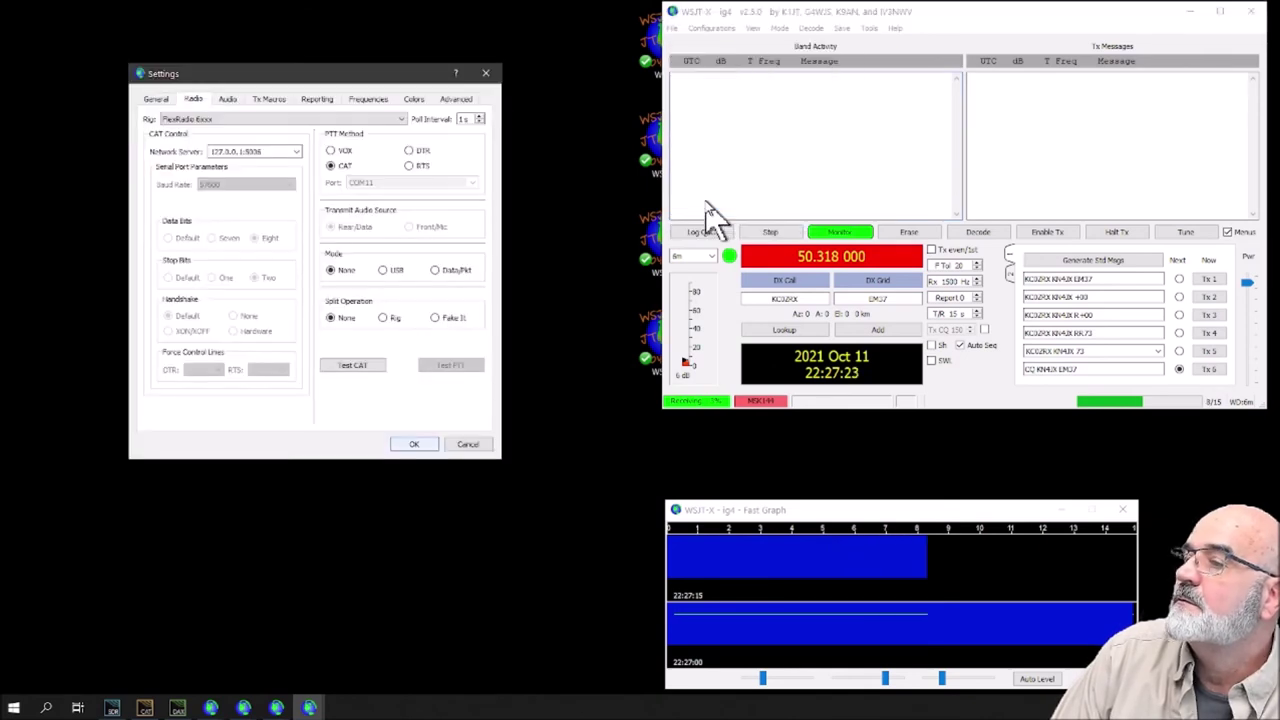
click(228, 99)
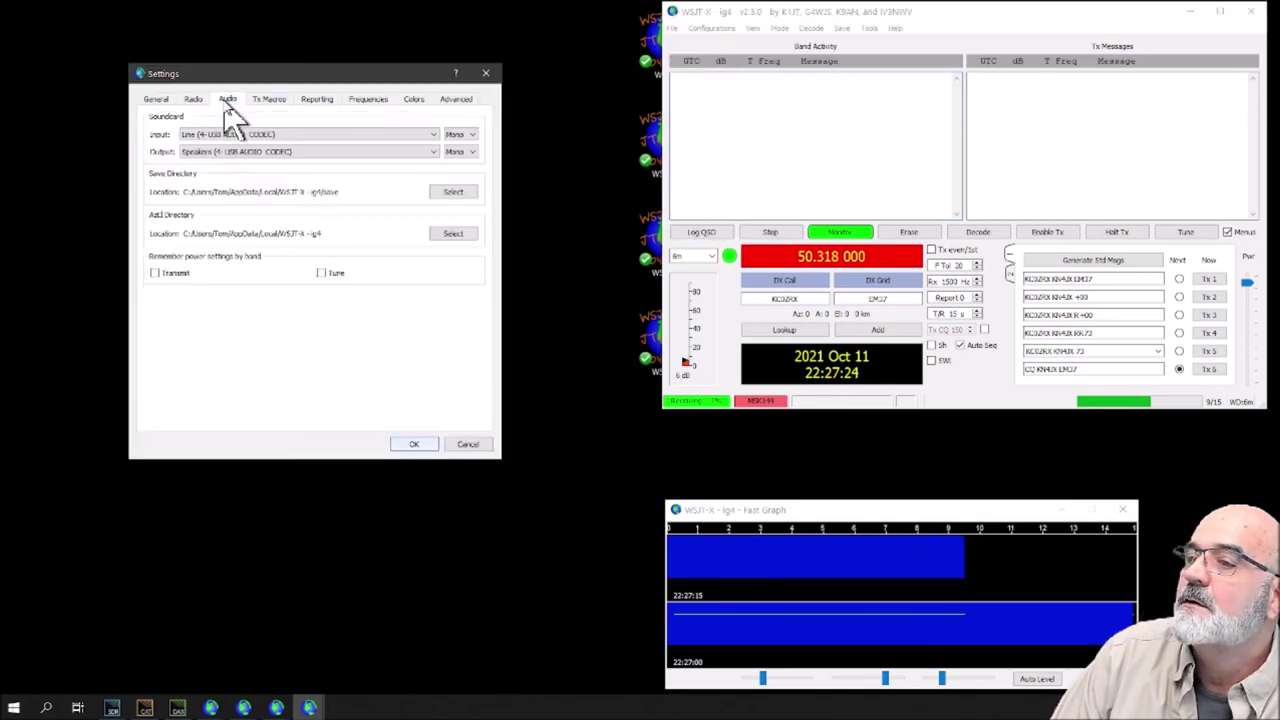
click(433, 134)
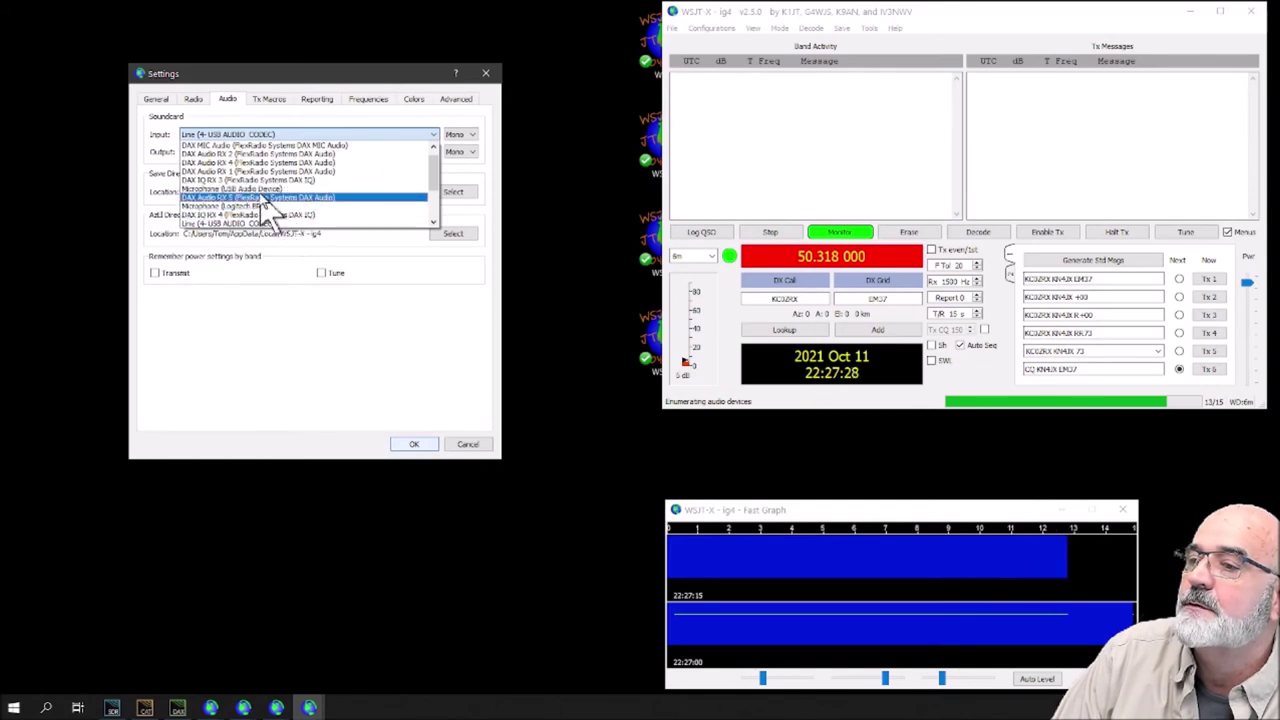
click(252, 163)
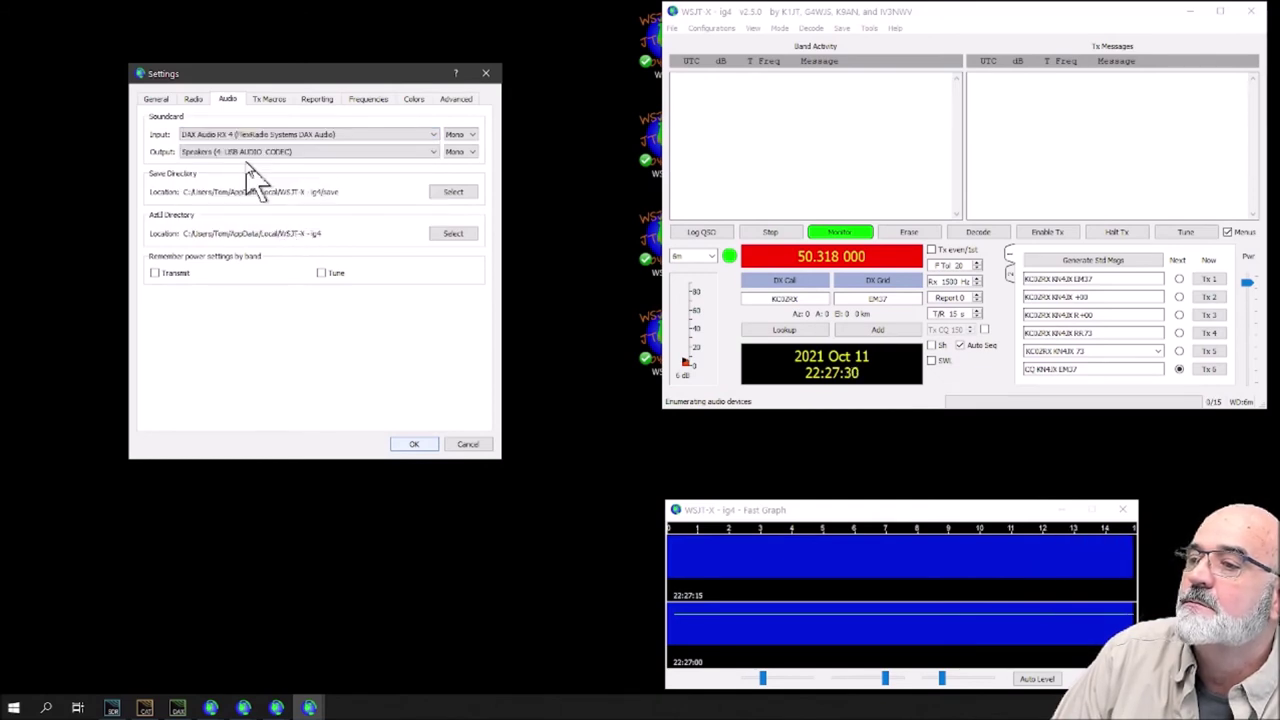
click(425, 153)
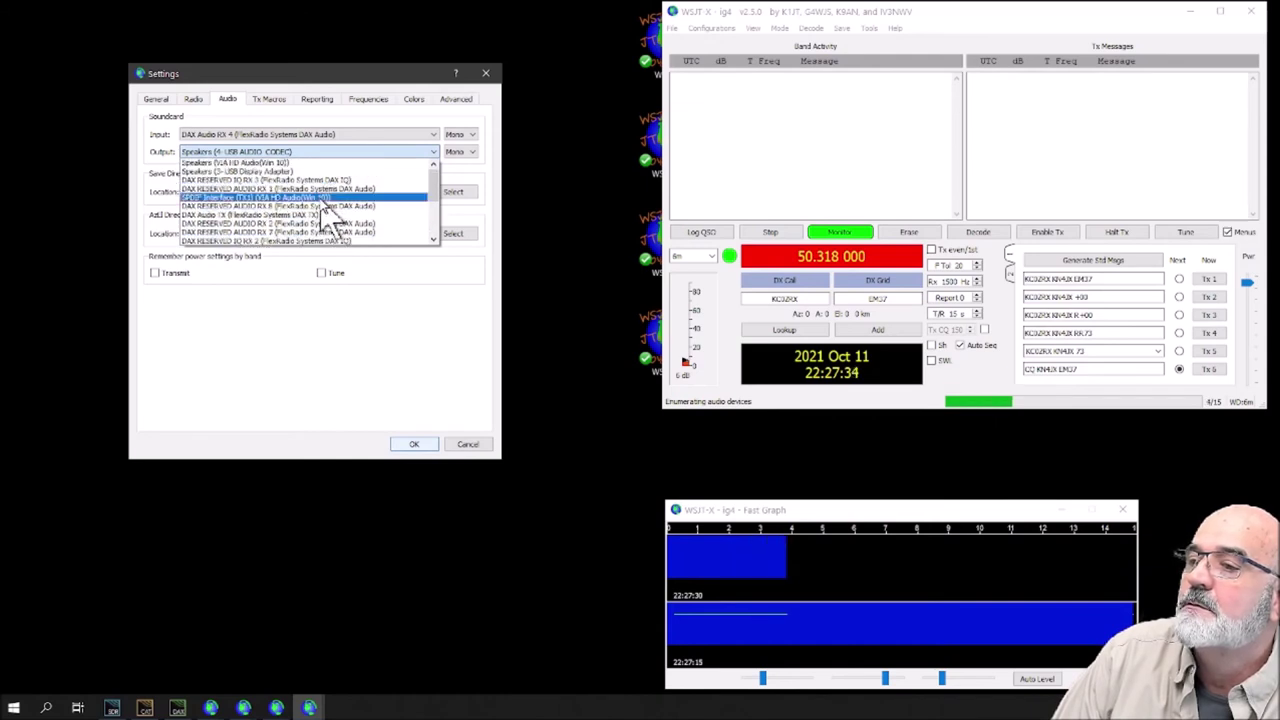
scroll(319, 198, down, 2)
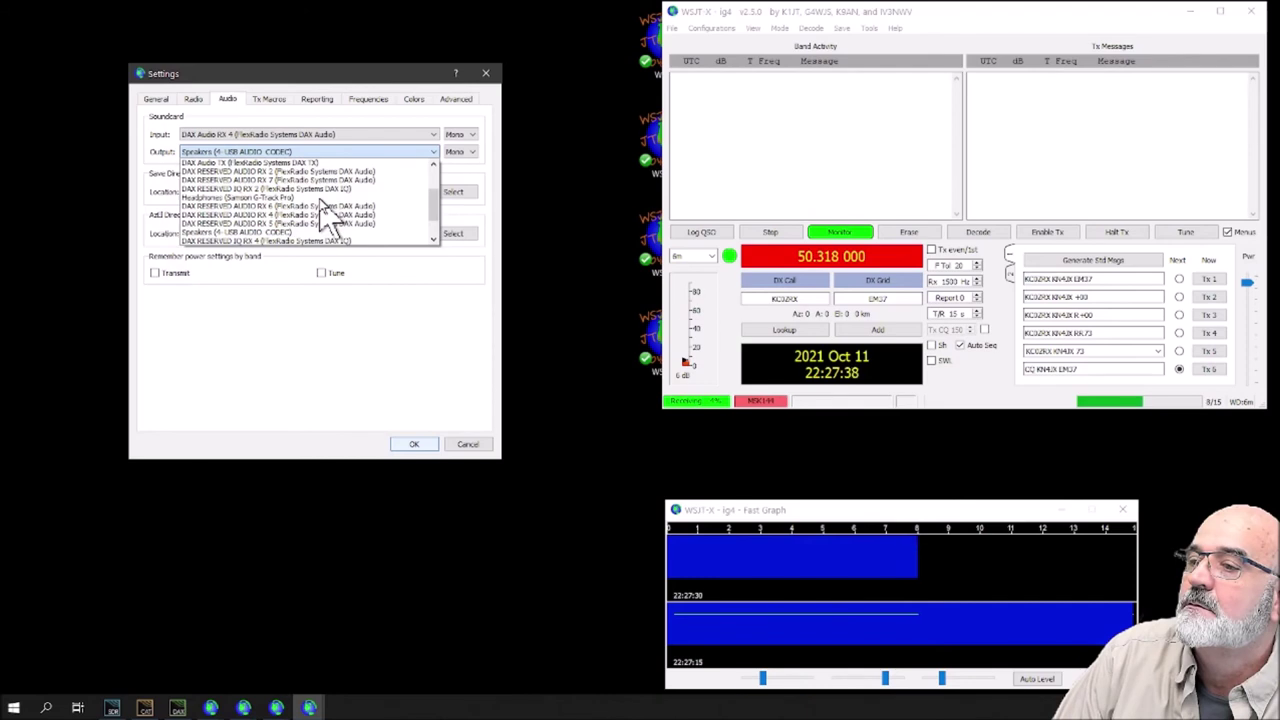
click(247, 170)
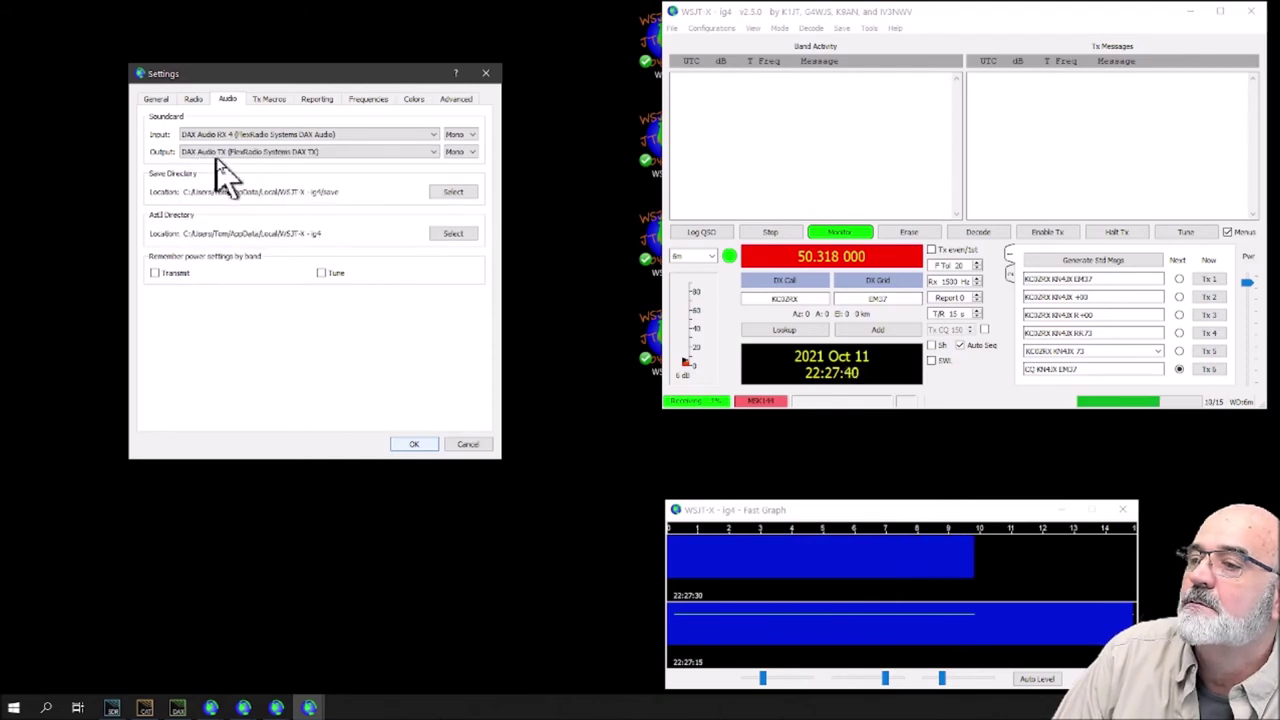
Review and save the fourth instance's radio and general settings, and switch it to FT4 mode
click(192, 99)
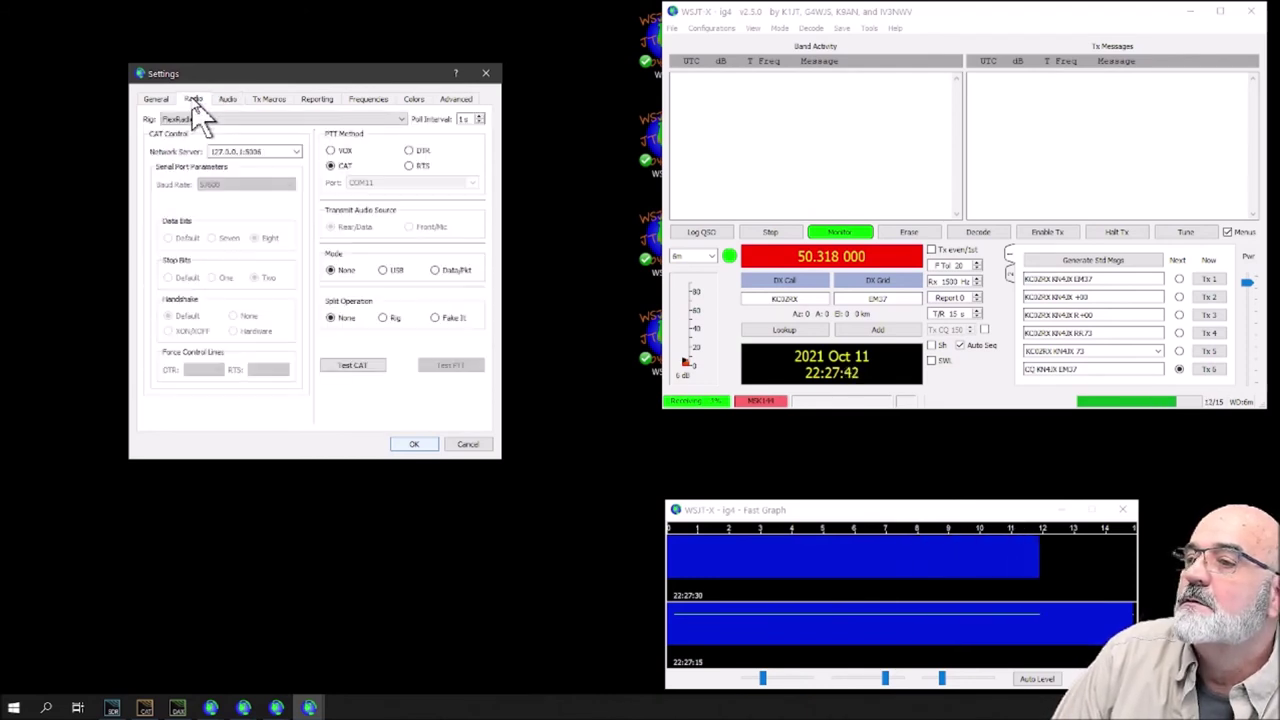
click(155, 99)
click(450, 442)
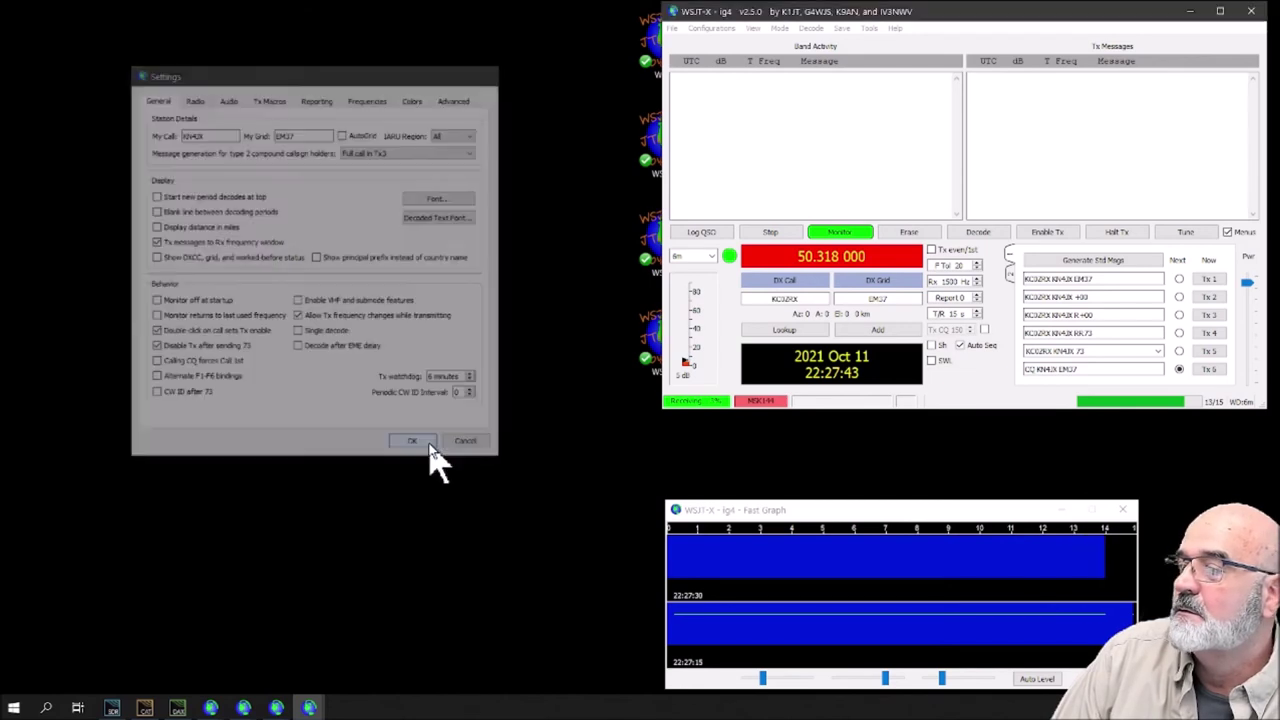
click(779, 28)
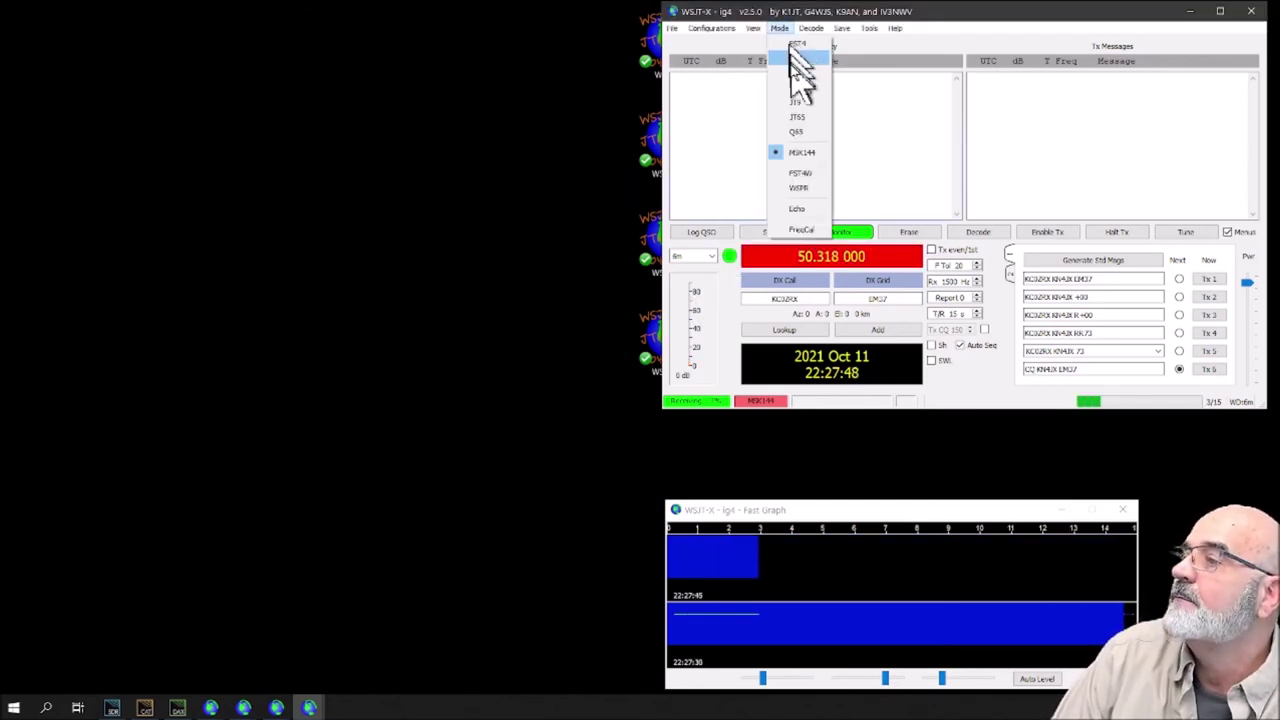
click(797, 74)
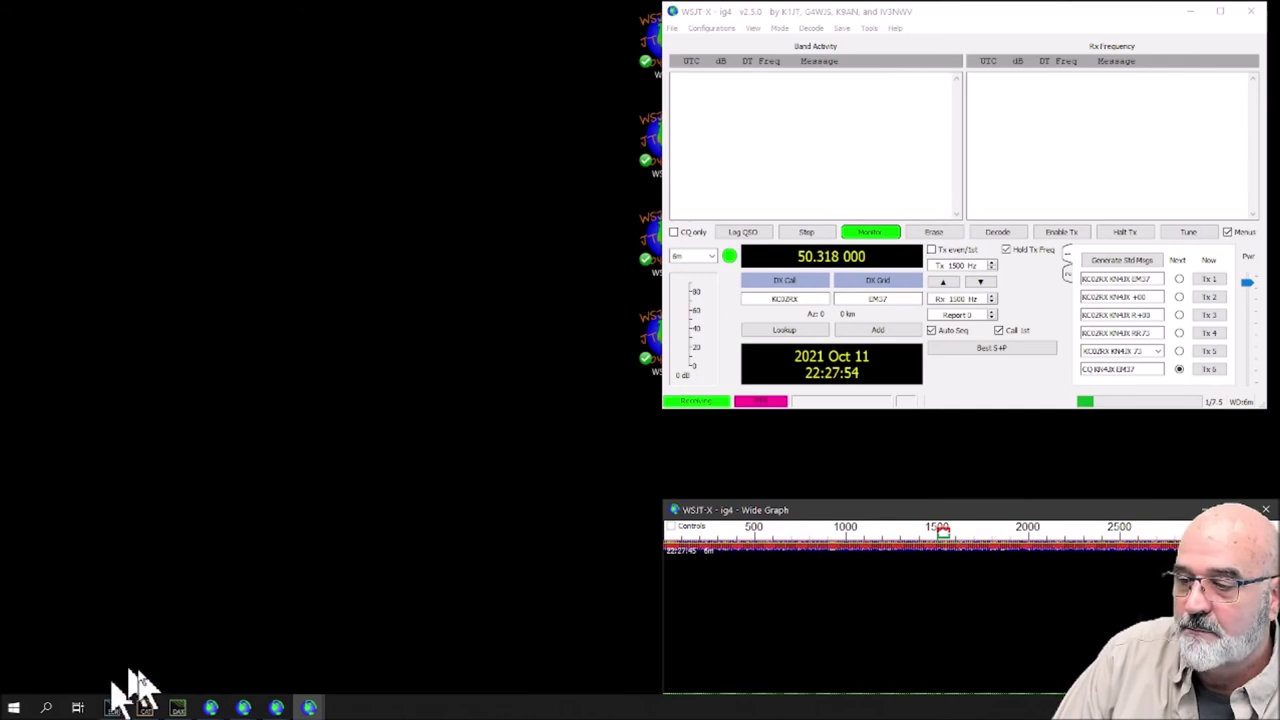
Switch to SmartSDR DAX, raise the RX gain of Slice D slightly and minimize the DAX window
click(176, 708)
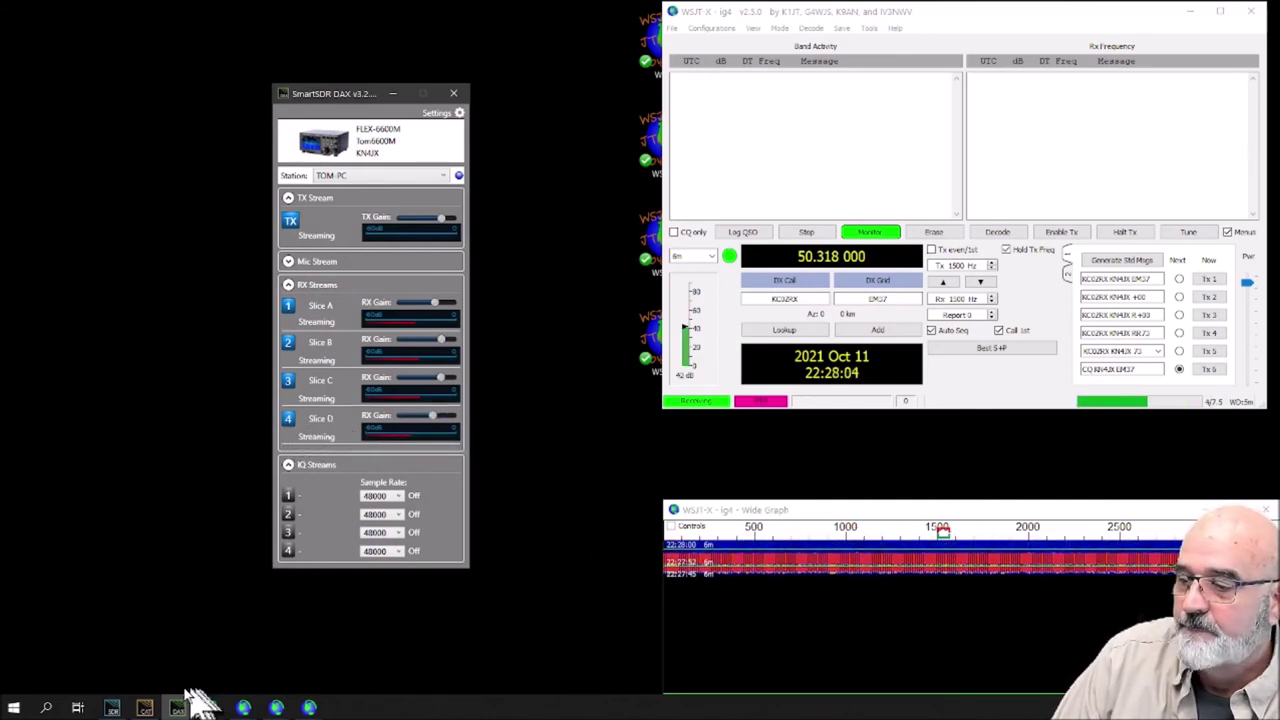
click(289, 420)
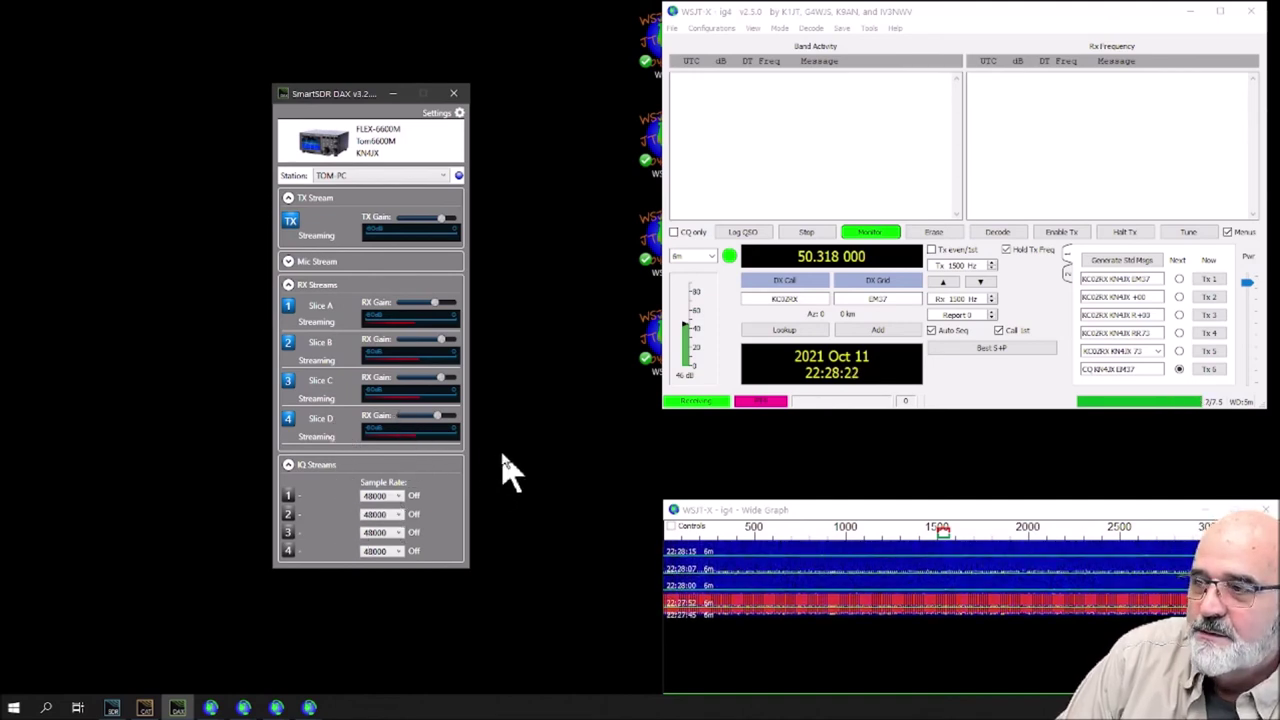
click(392, 95)
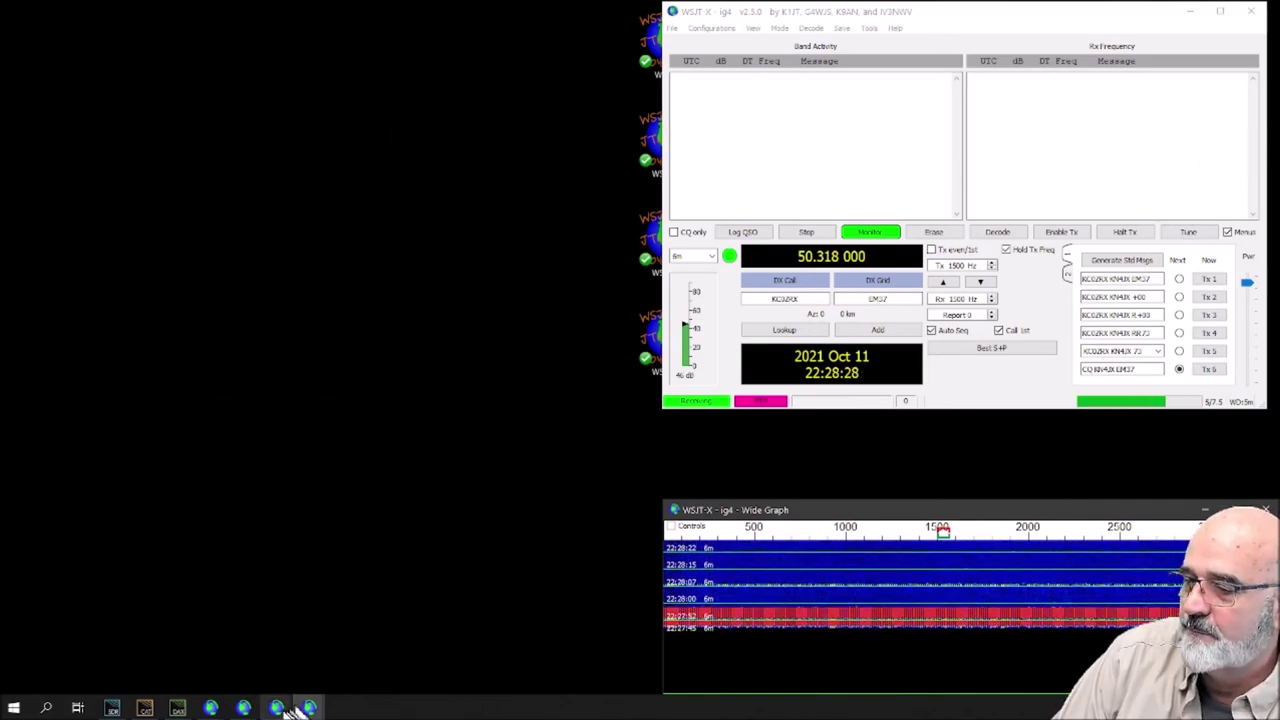
Restore the main windows of the third, second and first instances to check their modes and frequencies, and minimize them again
mouse_move(276, 708)
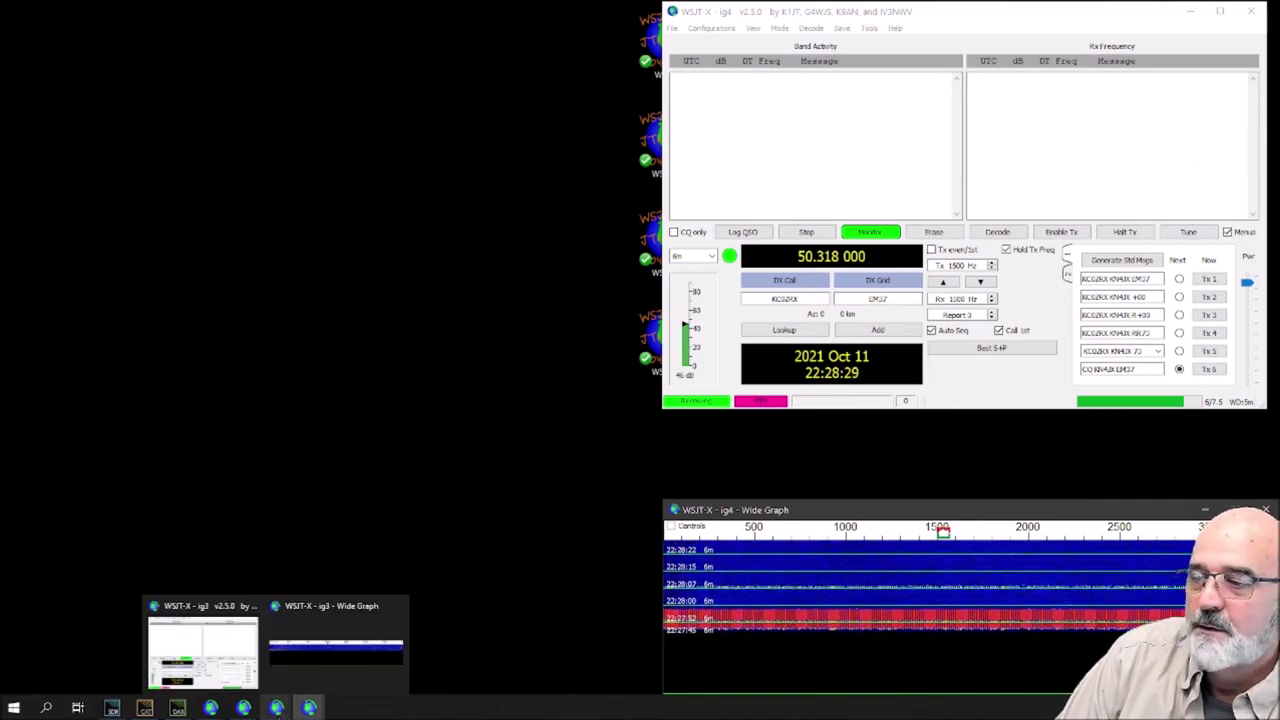
click(226, 630)
click(244, 706)
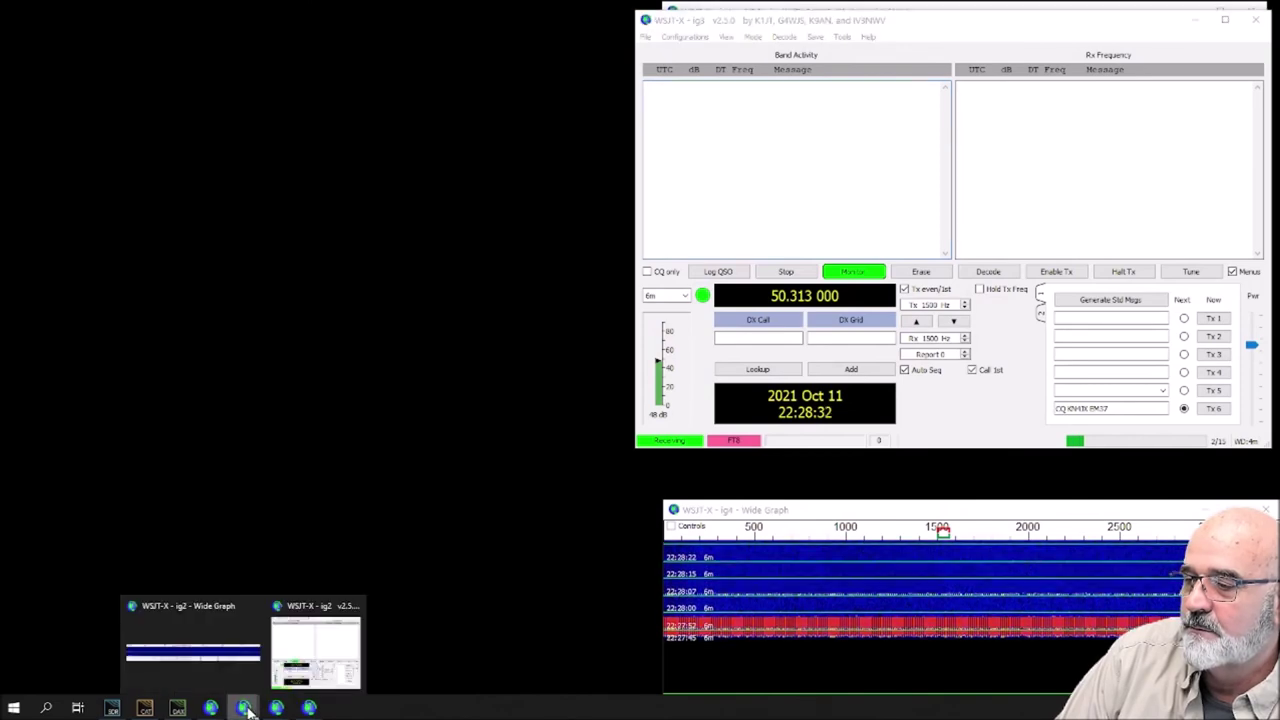
click(286, 614)
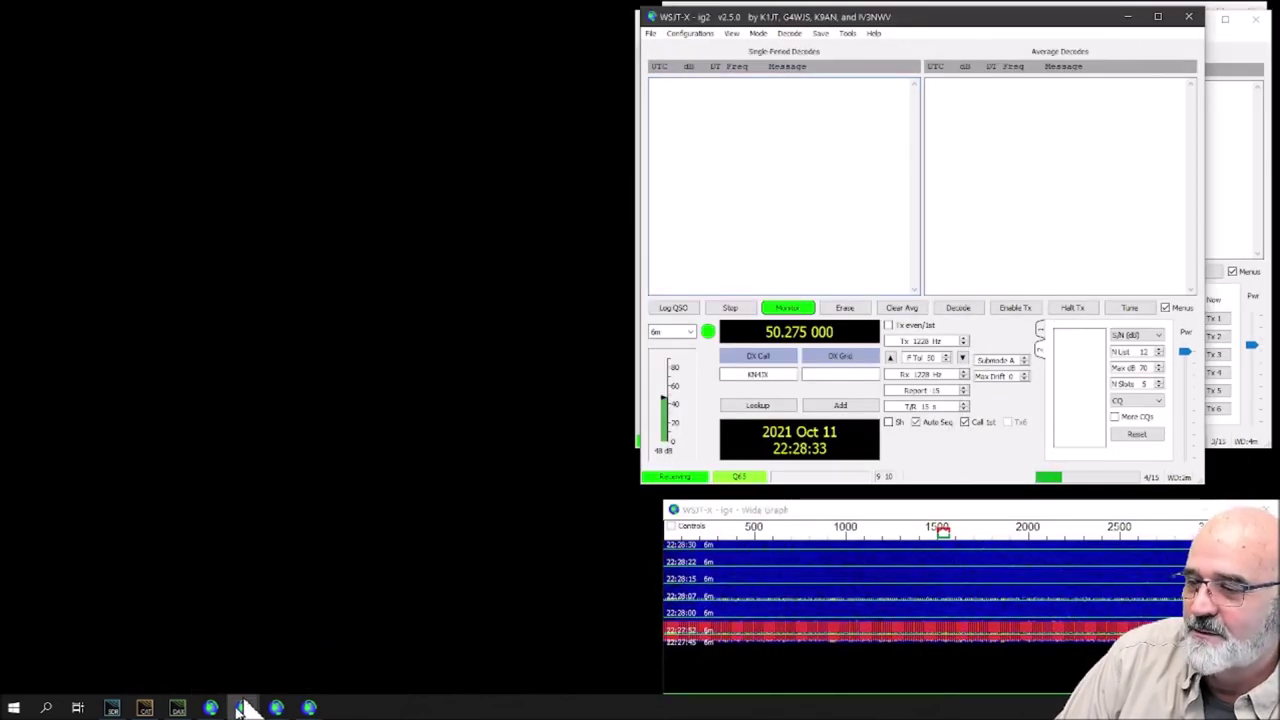
mouse_move(211, 706)
click(286, 630)
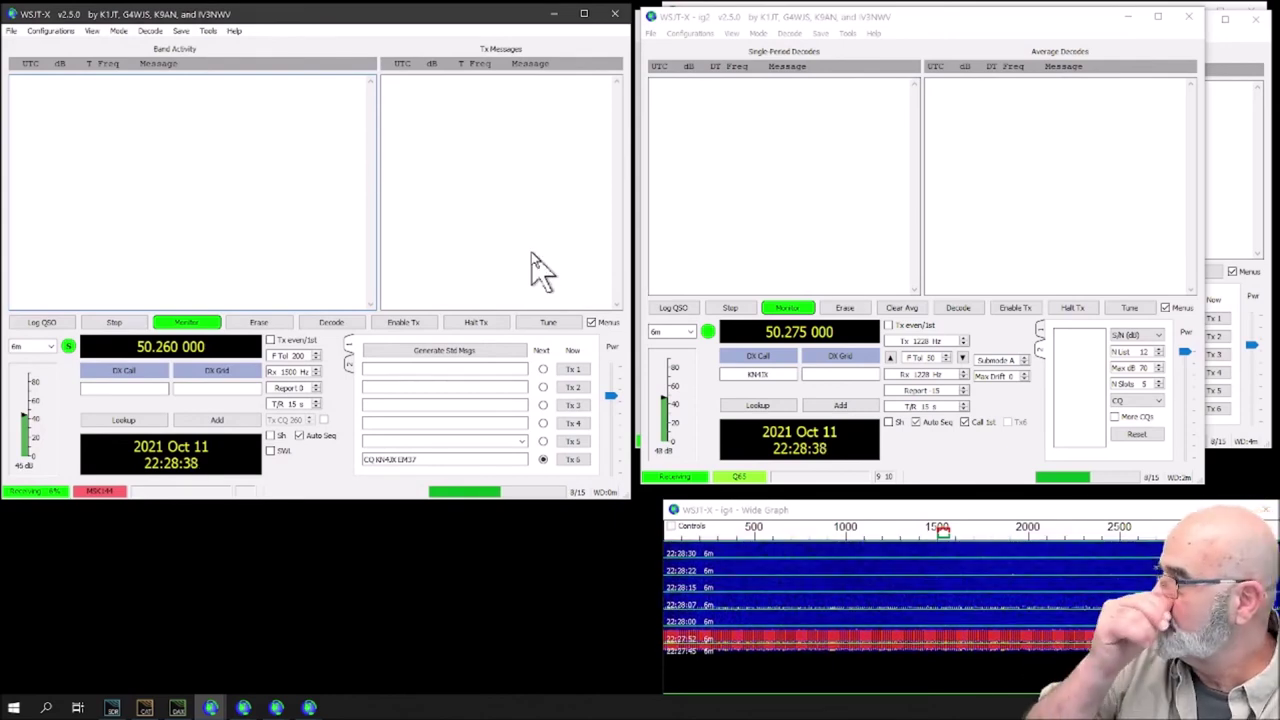
click(554, 14)
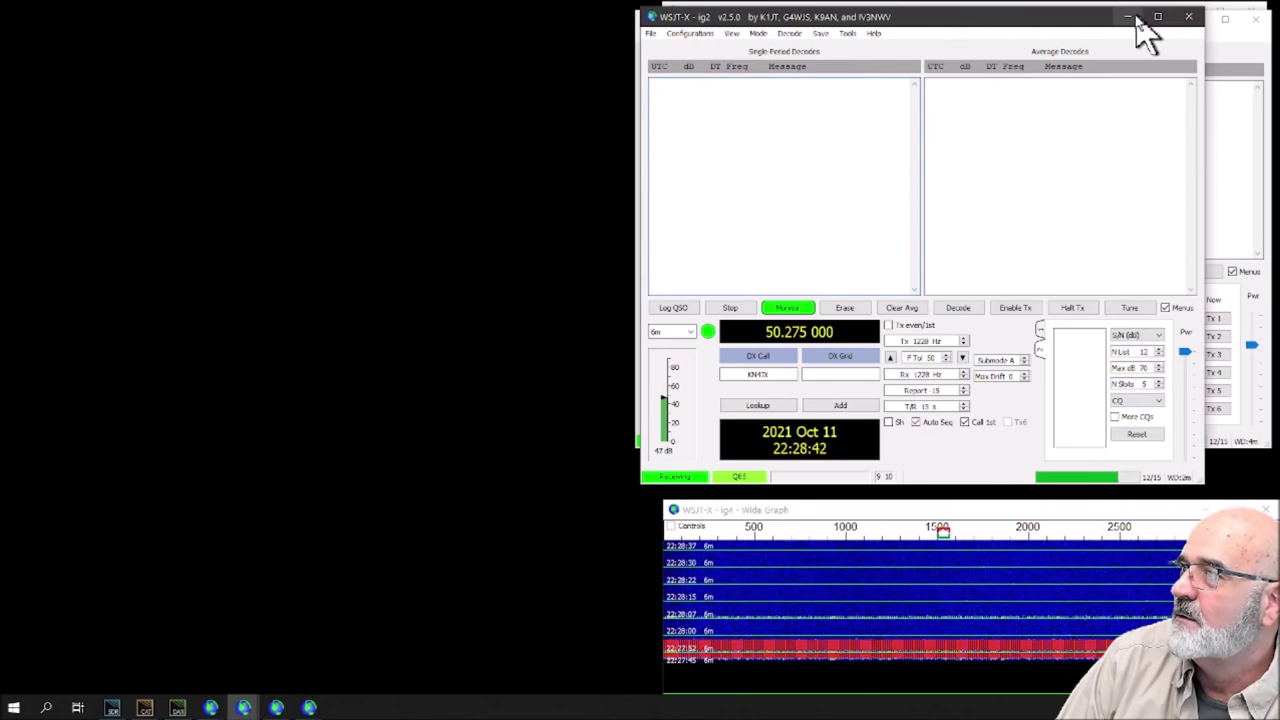
click(1128, 17)
click(1194, 20)
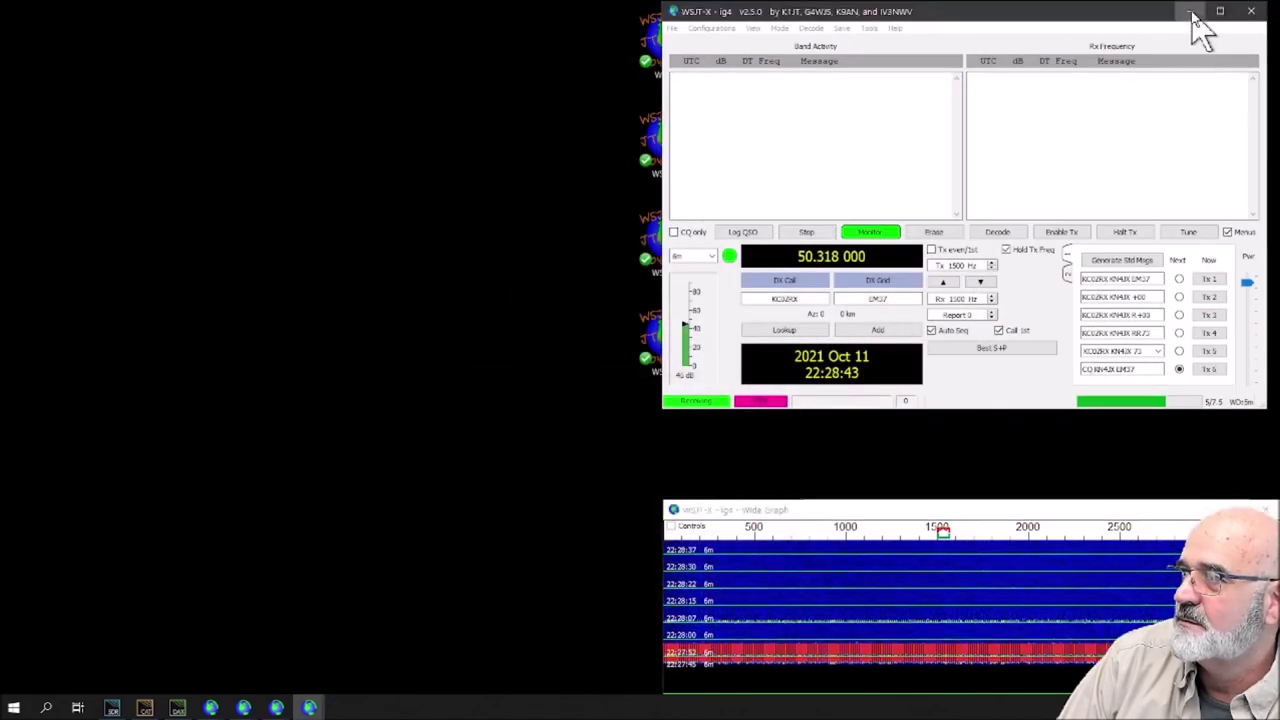
Minimize the fourth instance's main and Wide Graph windows and switch to SmartSDR
click(1194, 10)
click(1207, 510)
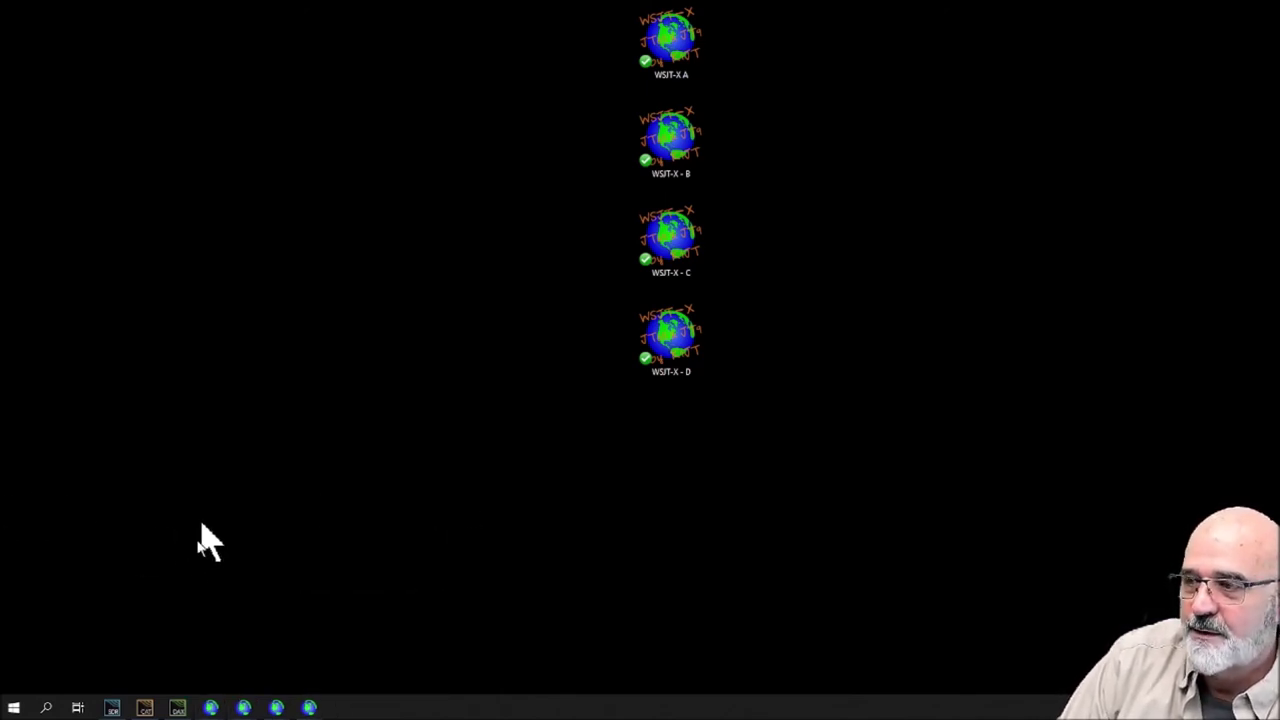
click(112, 708)
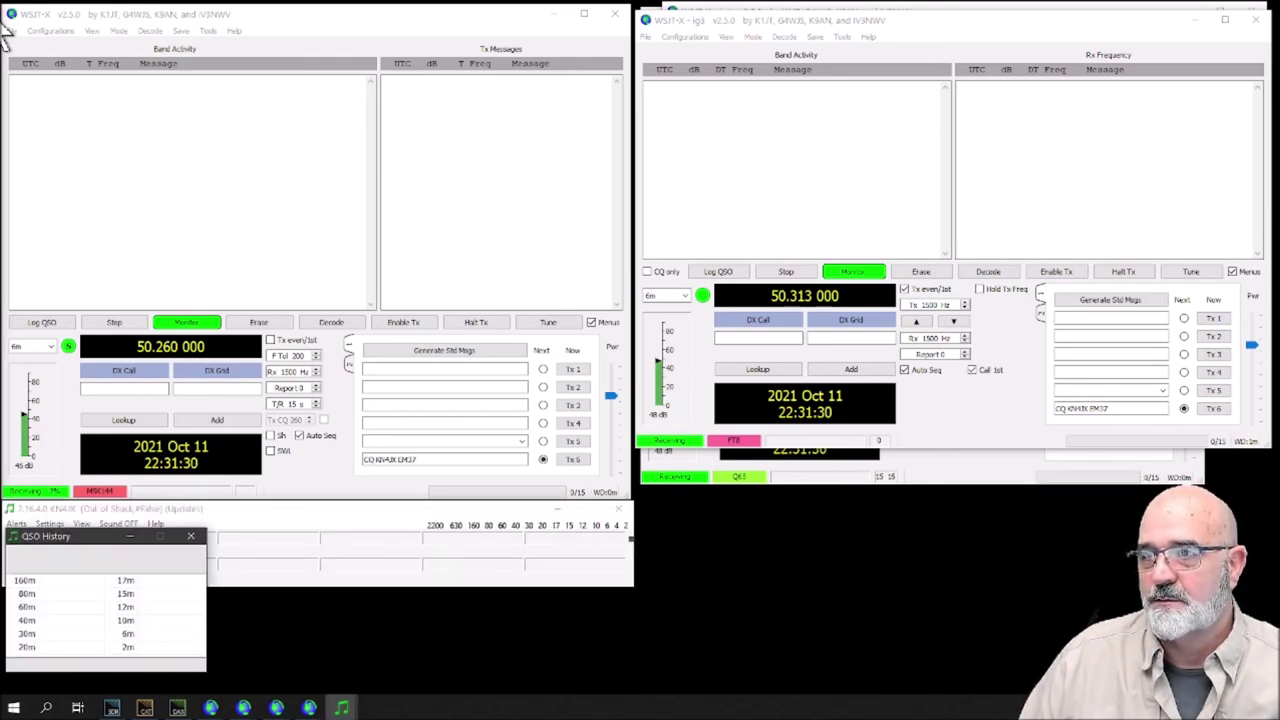
Close the QSO History window of the first JTAlert instance
click(193, 540)
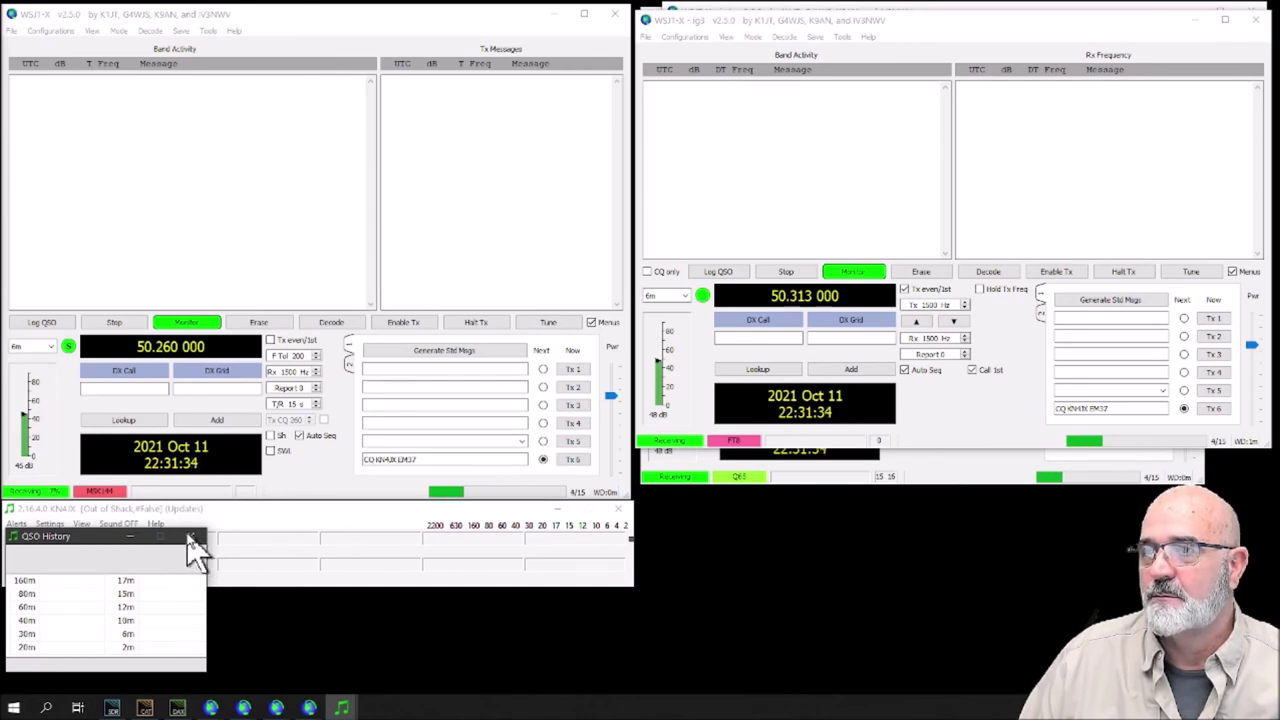
click(449, 648)
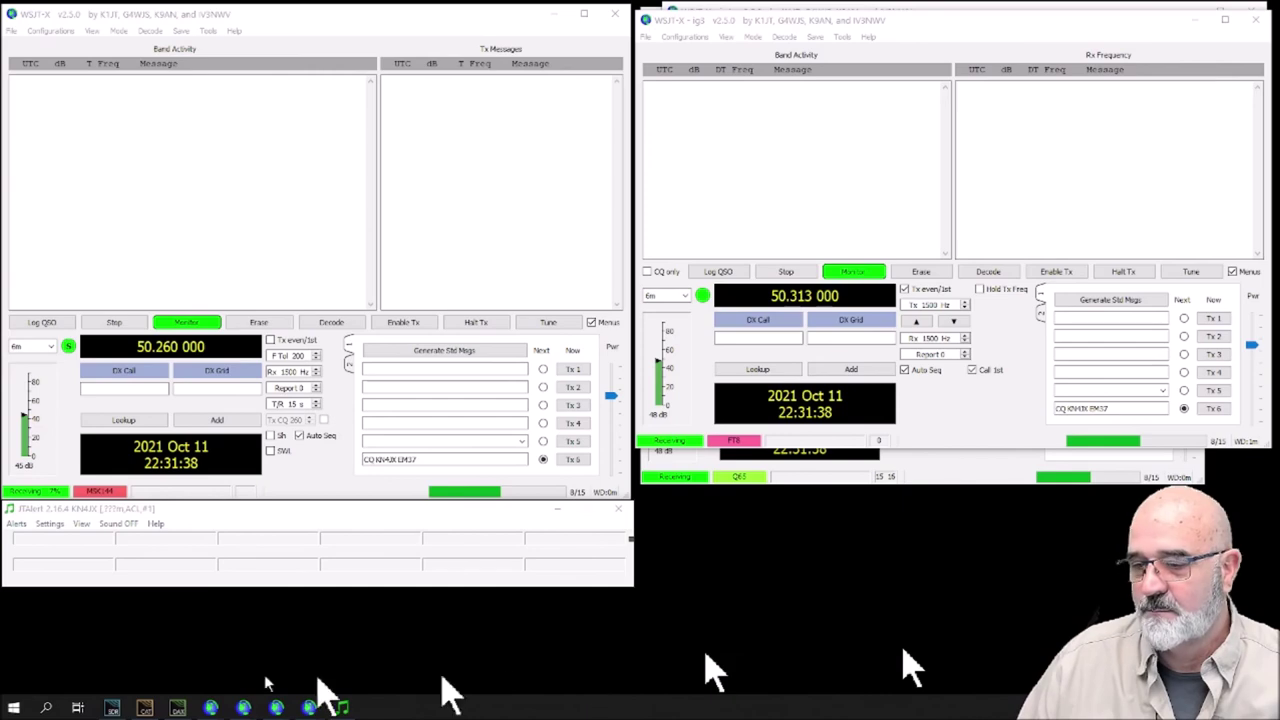
Start a second JTAlert_AL instance for WSJT-X and close its Macros and QSO History windows
click(14, 708)
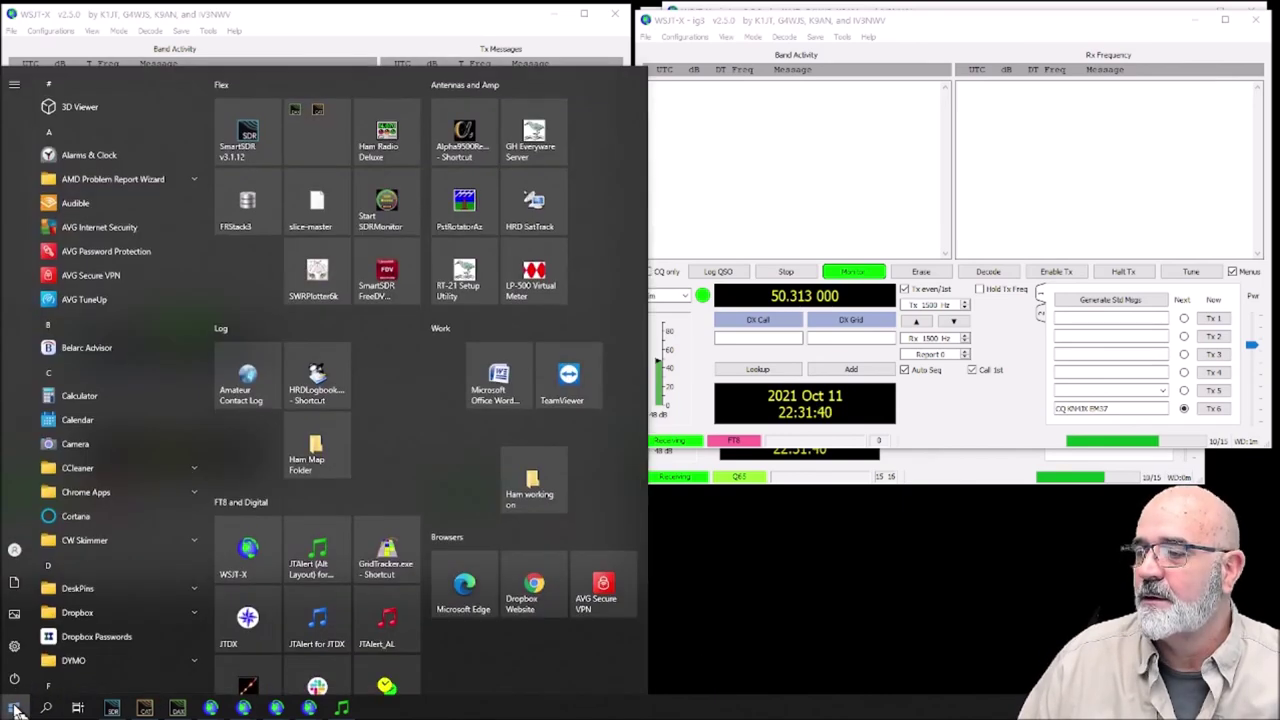
click(395, 615)
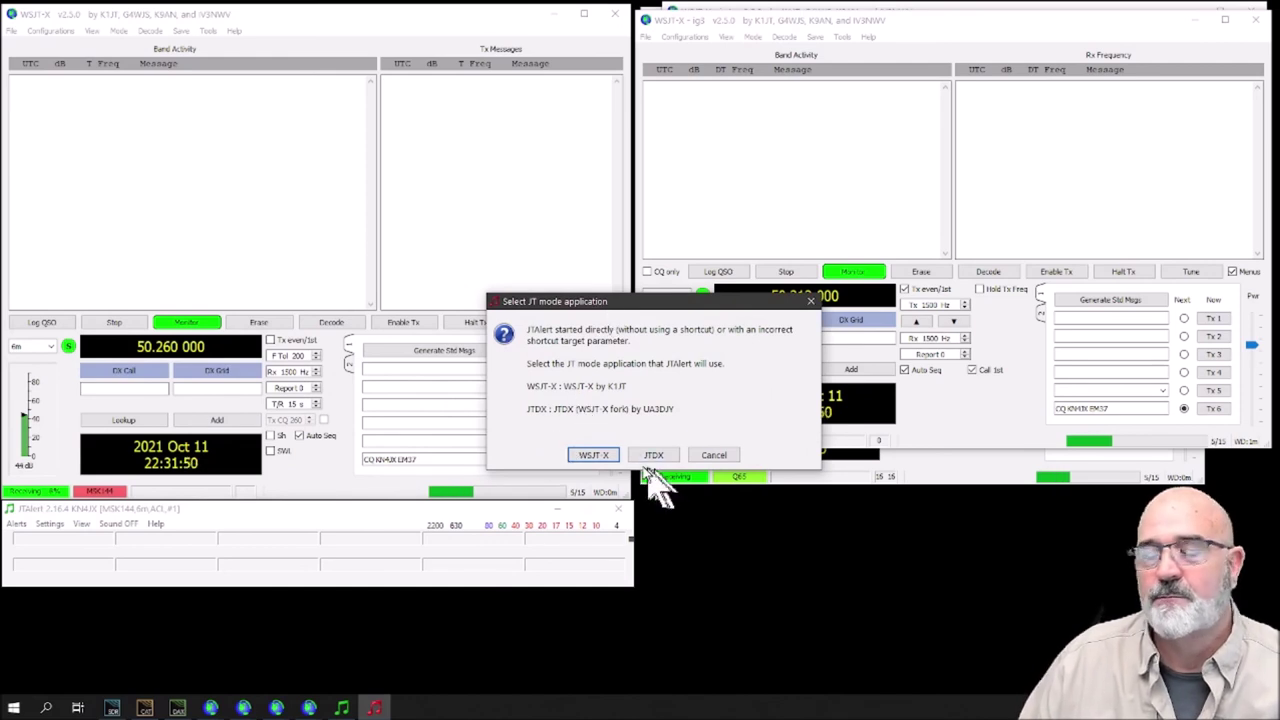
click(594, 456)
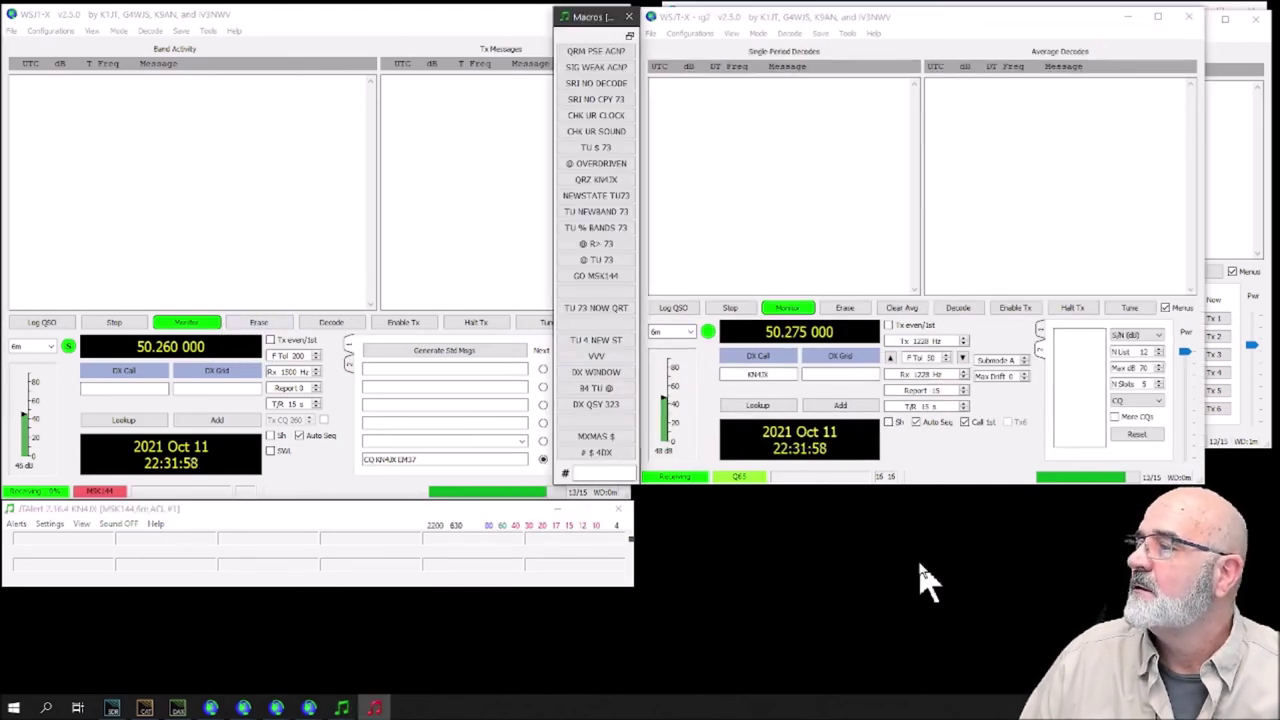
click(628, 17)
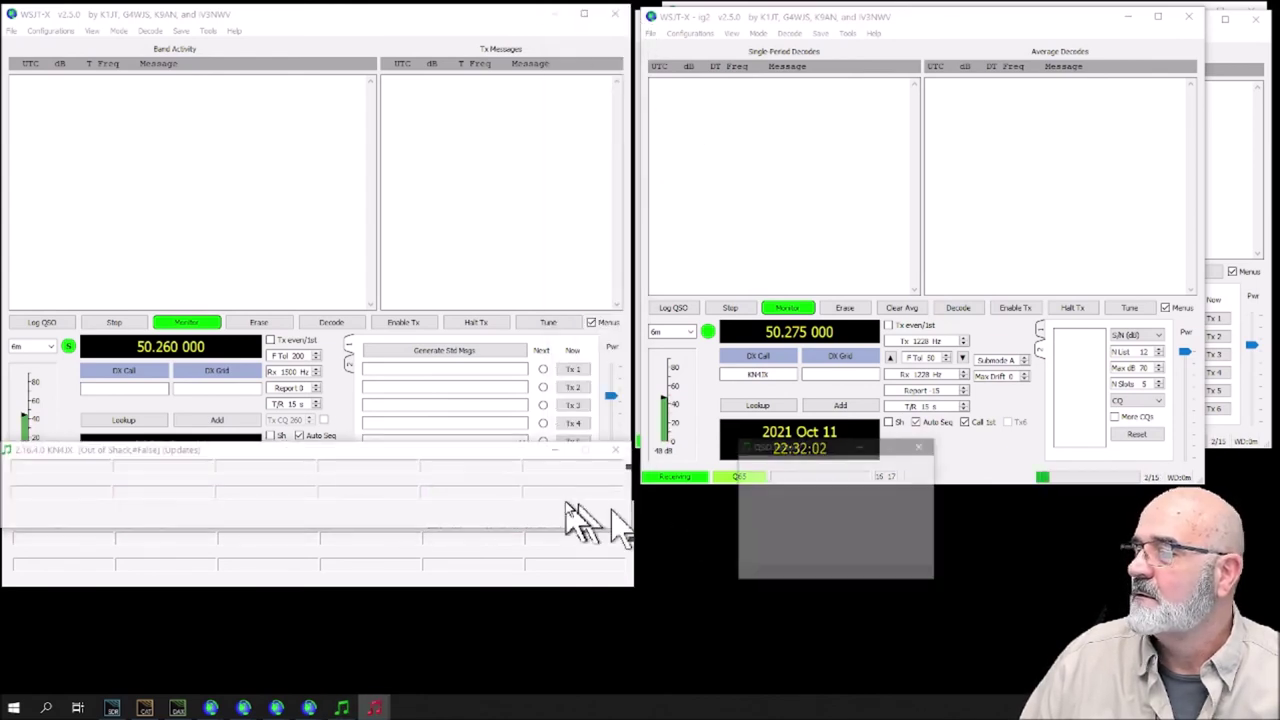
click(921, 446)
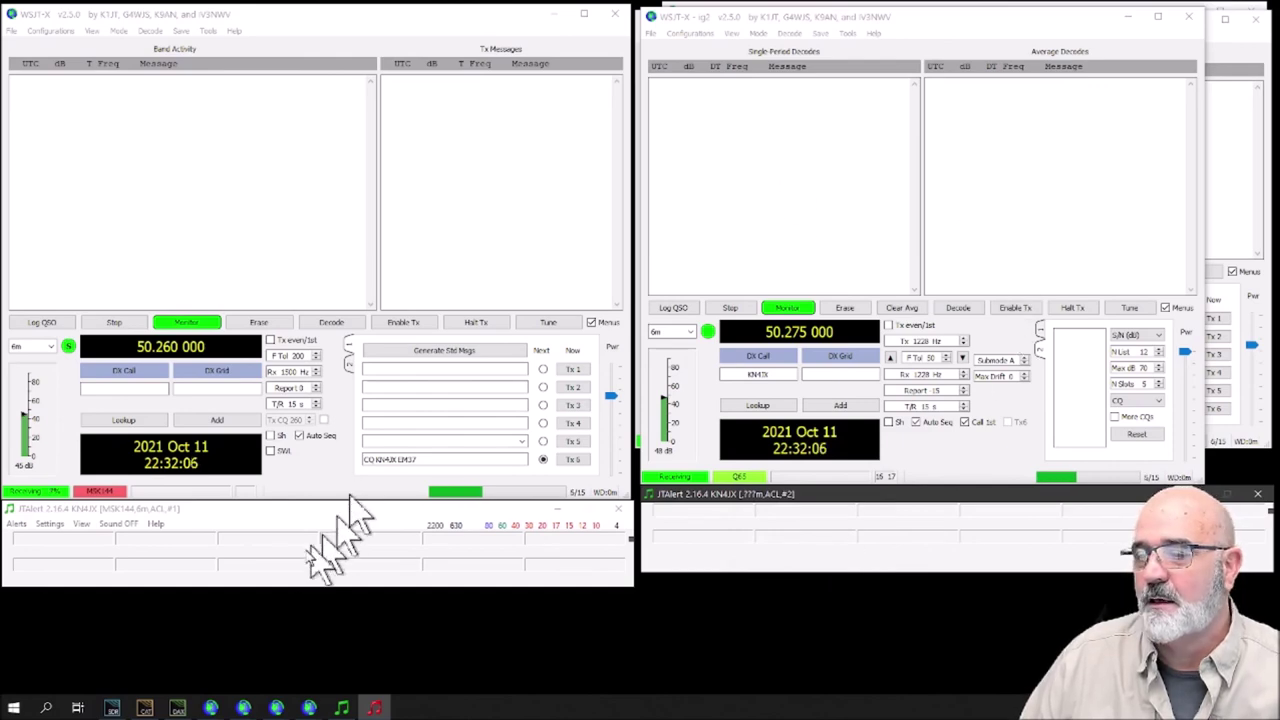
Start a third JTAlert_AL instance with WSJT-X as its application and close its Macros window
click(14, 708)
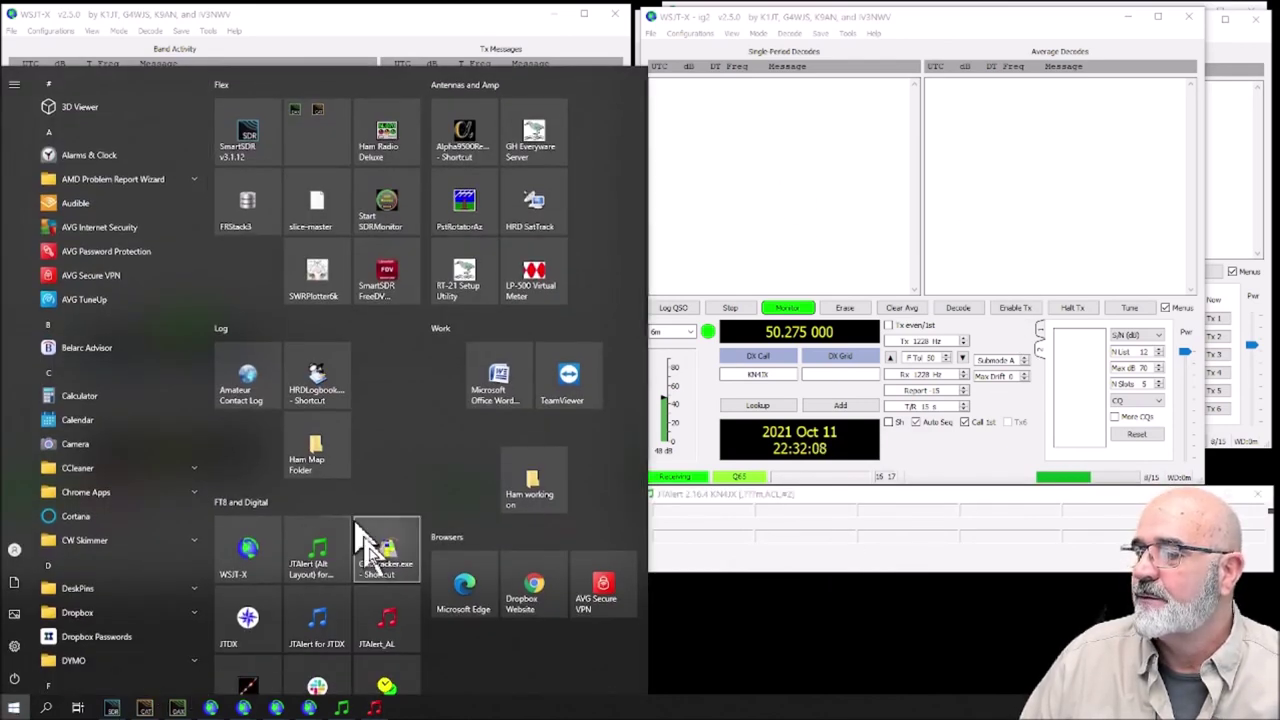
click(388, 623)
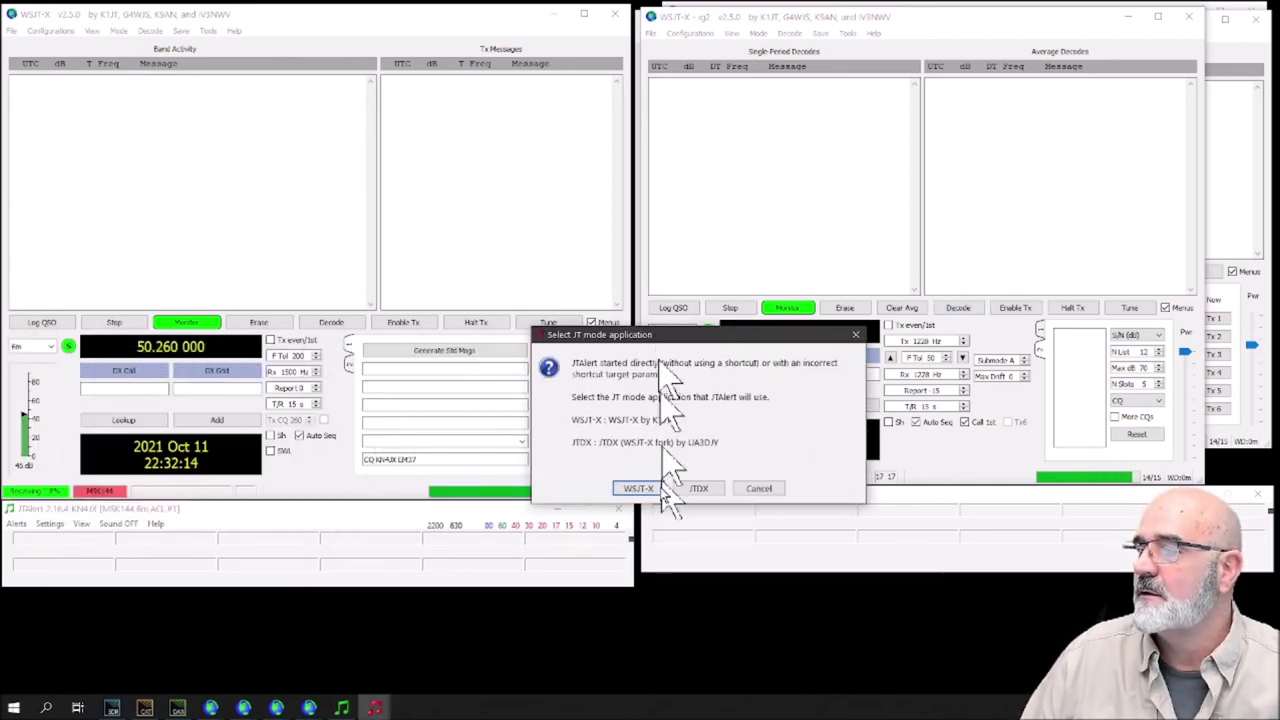
click(646, 490)
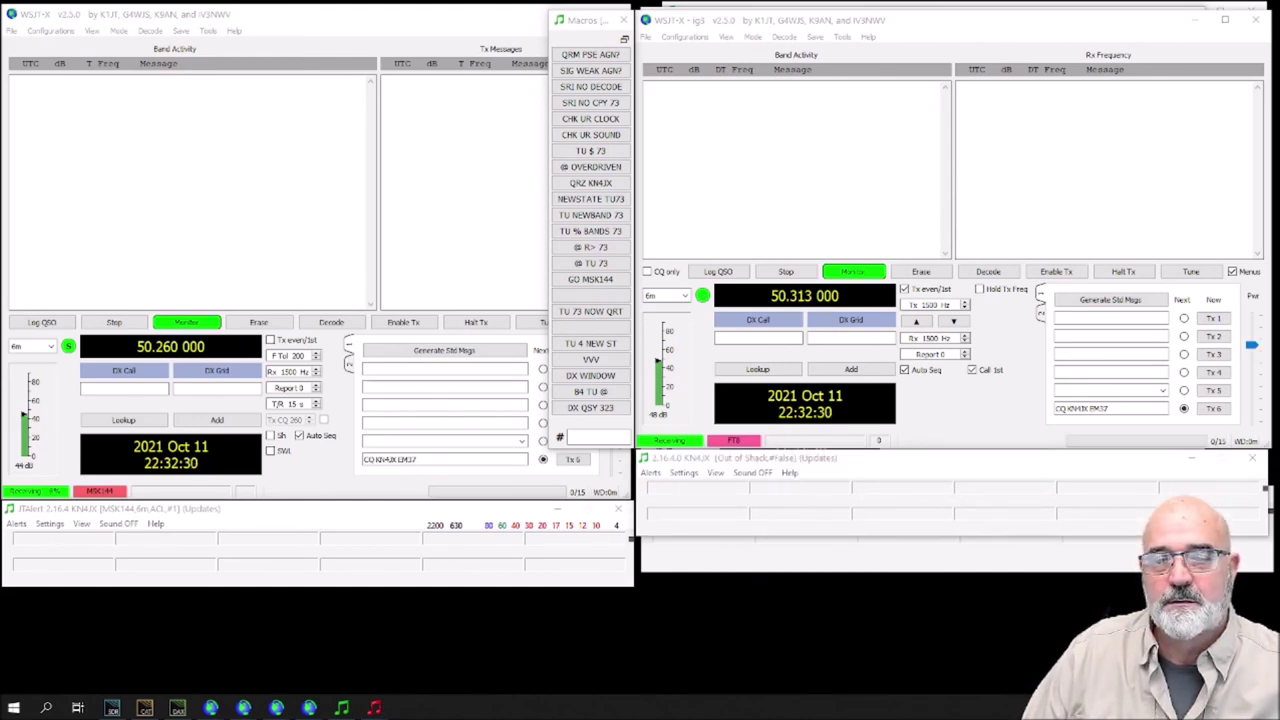
click(624, 20)
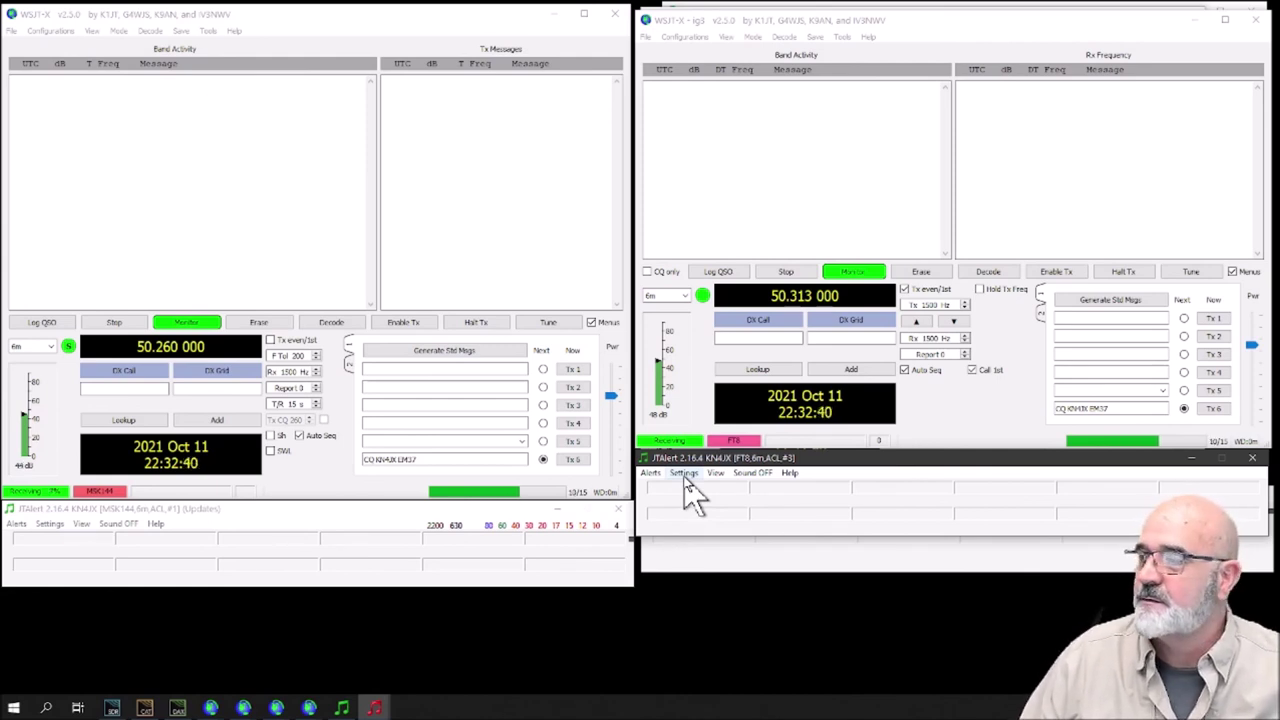
Restore the first instance's Fast Graph, shorten its main window and place the graph just below the docked JTAlert window
mouse_move(210, 706)
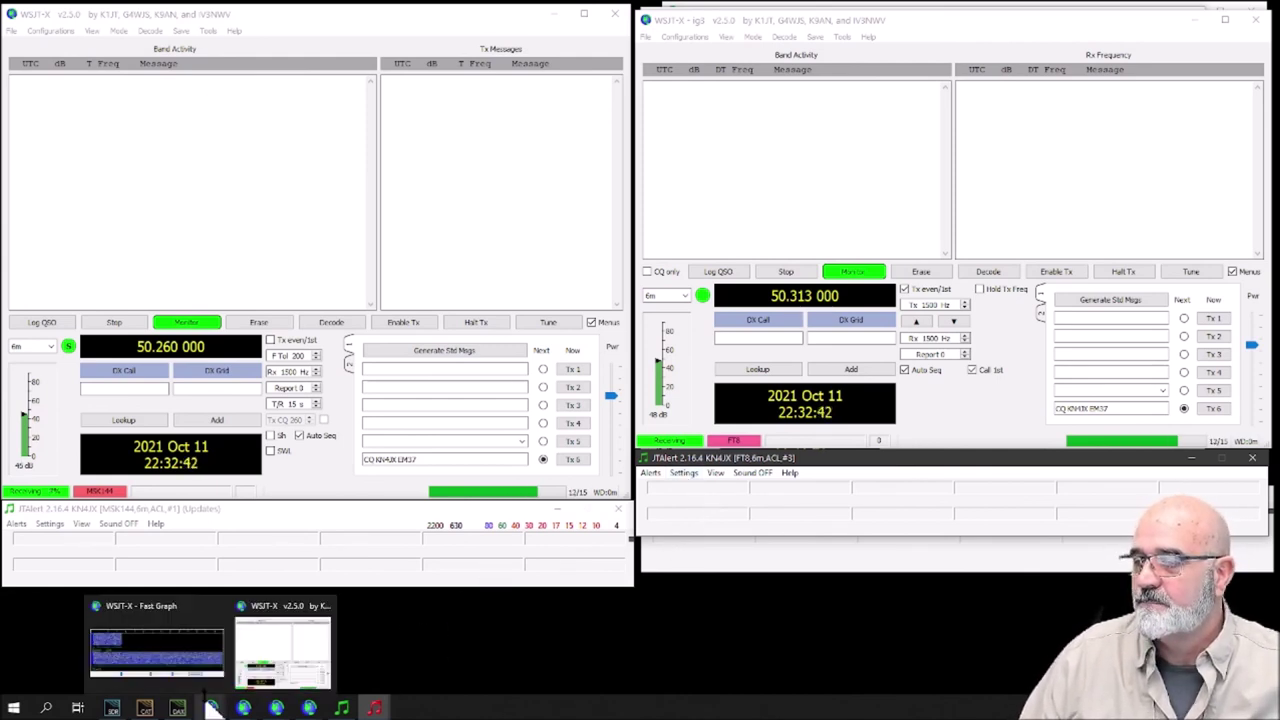
click(177, 640)
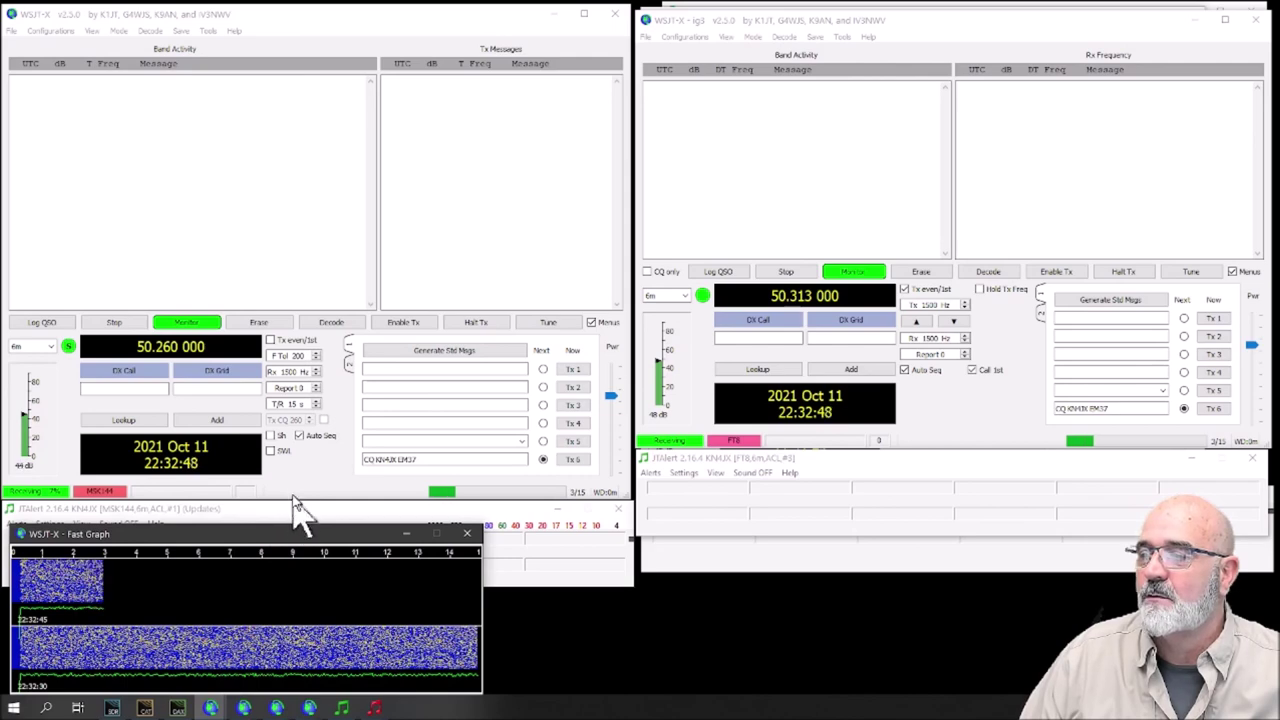
mouse_move(325, 14)
mouse_down()
mouse_move(323, 109)
mouse_move(309, 51)
mouse_move(330, 25)
mouse_move(317, 14)
mouse_up()
drag(230, 542, 229, 530)
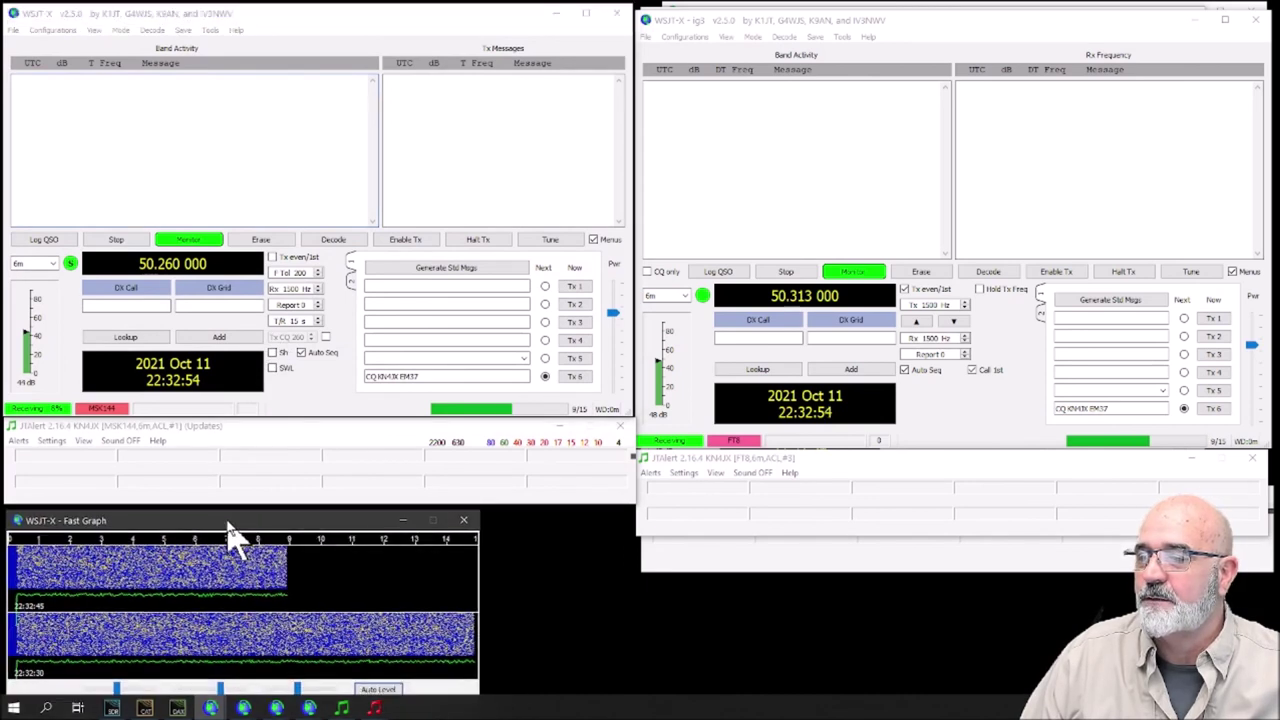
click(581, 632)
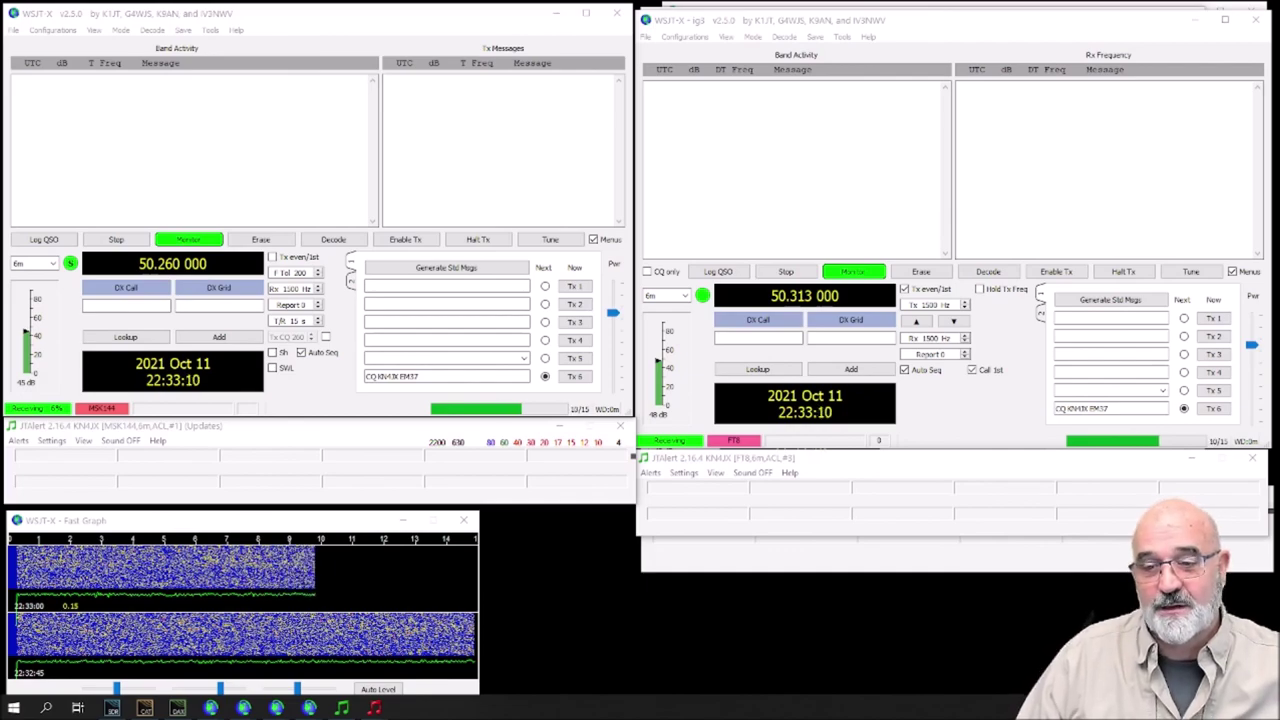
Switch to SmartSDR to view the four 6 m slices on the panadapter
click(116, 707)
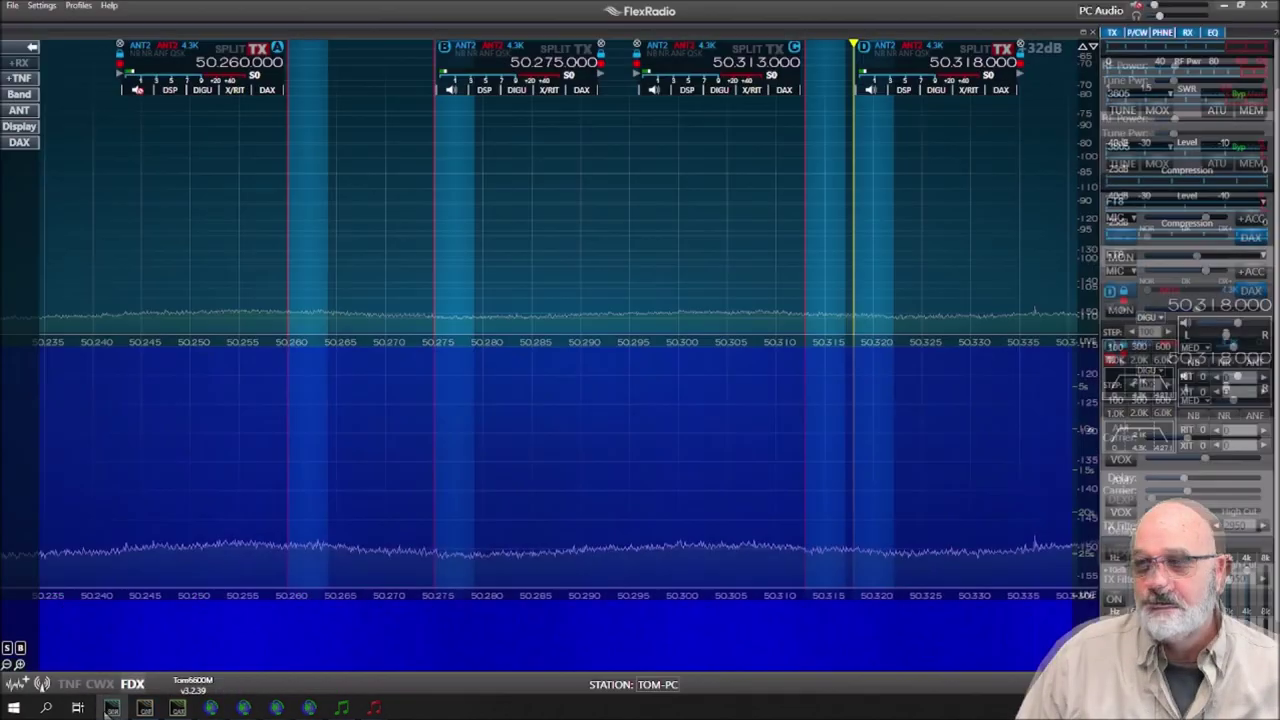